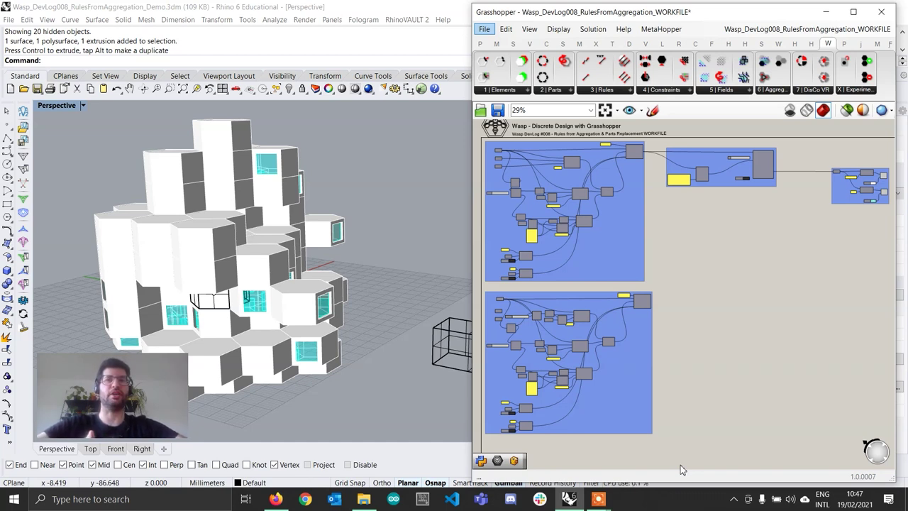
Turn off the Grasshopper preview and examine the hexagonal and L-shaped base blocks in the Perspective viewport
{"action": "scroll", "coordinate": [340, 383], "scroll_direction": "down", "scroll_amount": 2}
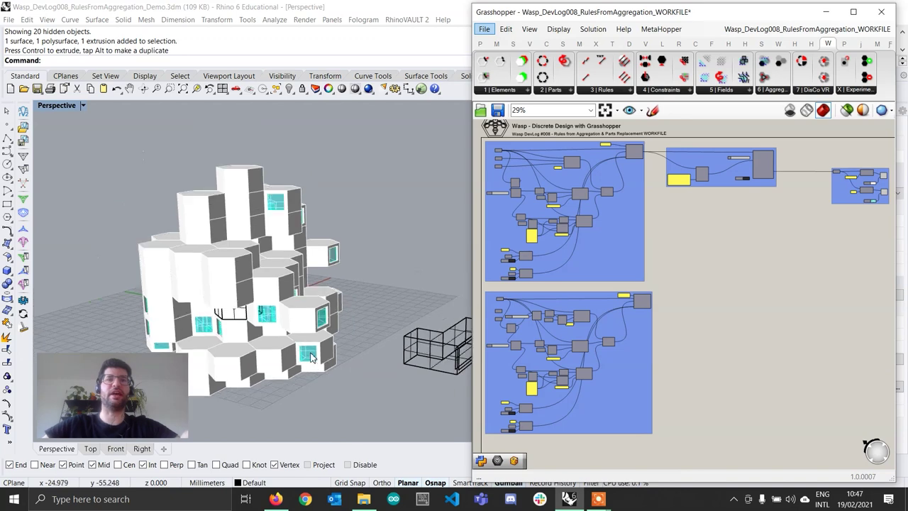
{"action": "right_click_drag", "start_coordinate": [340, 383], "coordinate": [301, 335], "text": "shift"}
{"action": "left_click", "coordinate": [790, 110]}
{"action": "right_click_drag", "start_coordinate": [208, 364], "coordinate": [293, 306]}
{"action": "right_click_drag", "start_coordinate": [401, 284], "coordinate": [383, 319]}
{"action": "scroll", "coordinate": [699, 357], "scroll_direction": "down", "scroll_amount": 1}
{"action": "right_click_drag", "start_coordinate": [287, 334], "coordinate": [260, 311]}
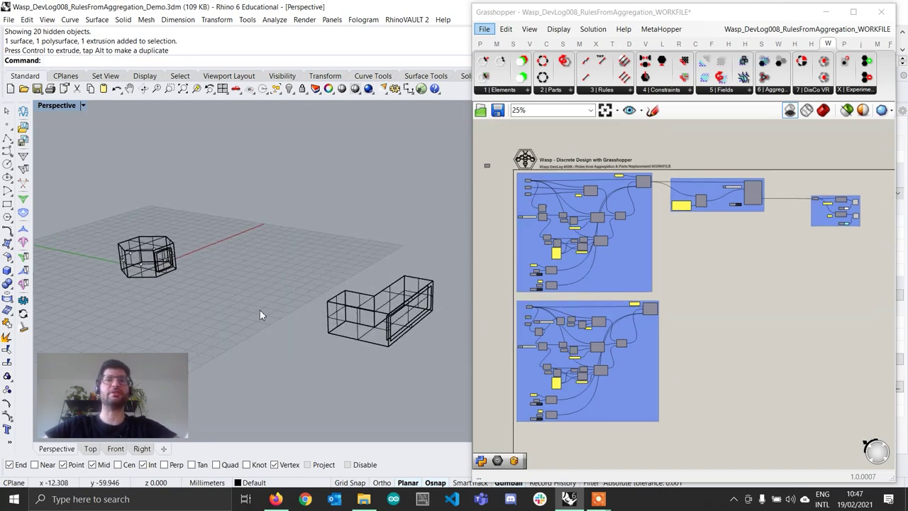
Enable the preview of the SIDE Wasp_Connection From Direction component in the L-shaped block's definition
{"action": "scroll", "coordinate": [661, 288], "scroll_direction": "up", "scroll_amount": 6}
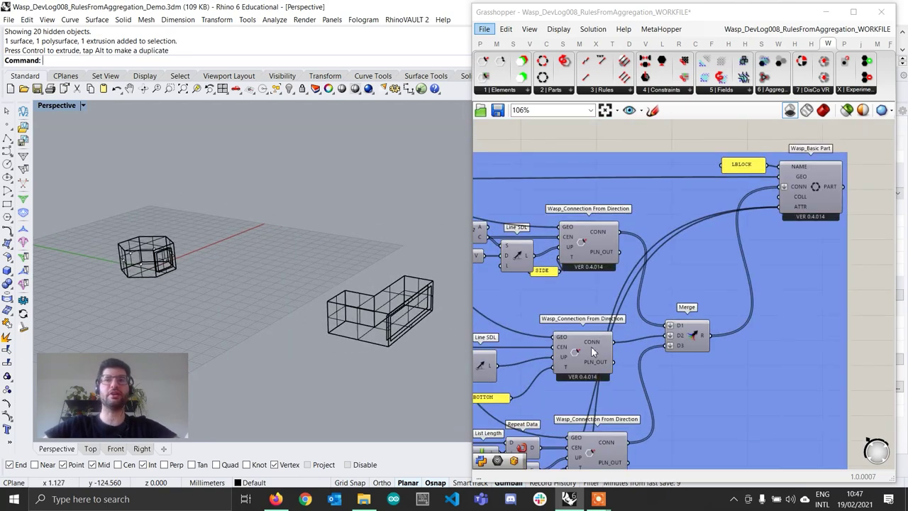
{"action": "scroll", "coordinate": [628, 328], "scroll_direction": "down", "scroll_amount": 2}
{"action": "left_click", "coordinate": [630, 400]}
{"action": "left_click", "coordinate": [618, 318], "text": "shift"}
{"action": "left_click", "coordinate": [622, 257], "text": "shift"}
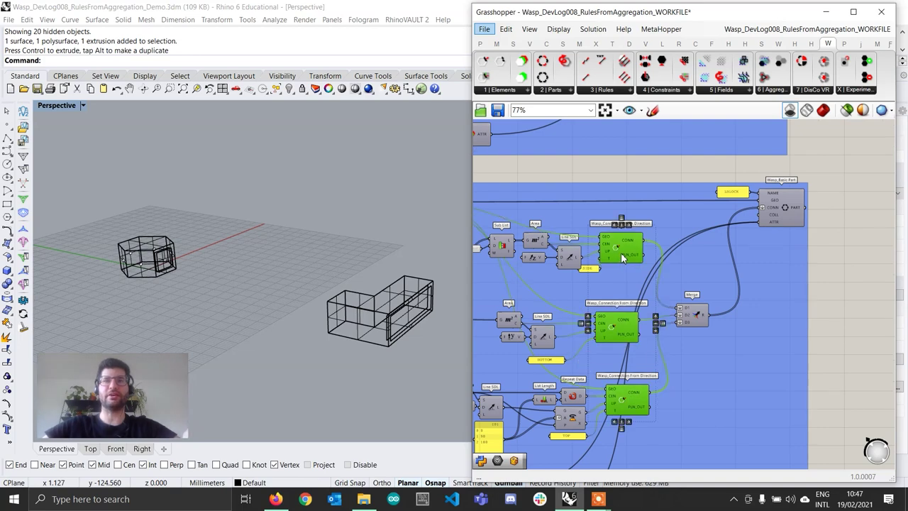
{"action": "right_click", "coordinate": [621, 254]}
{"action": "left_click", "coordinate": [651, 342]}
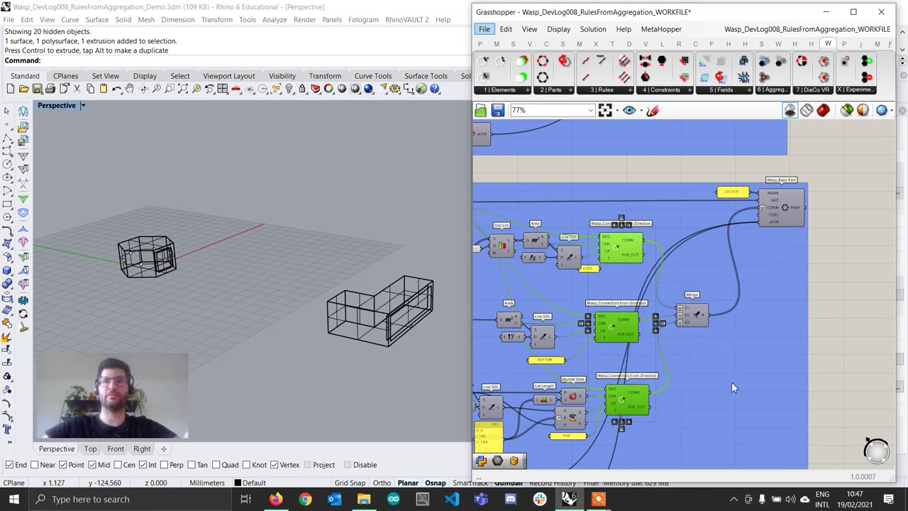
Enable the preview of the BOTTOM and TOP Wasp_Connection From Direction components in the L-shaped block's definition
{"action": "right_click", "coordinate": [614, 328]}
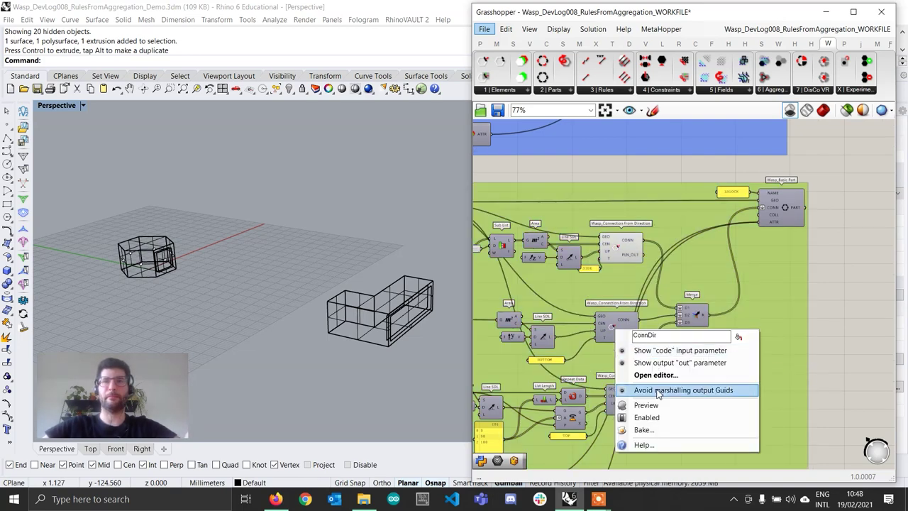
{"action": "left_click", "coordinate": [651, 403]}
{"action": "right_click", "coordinate": [610, 325]}
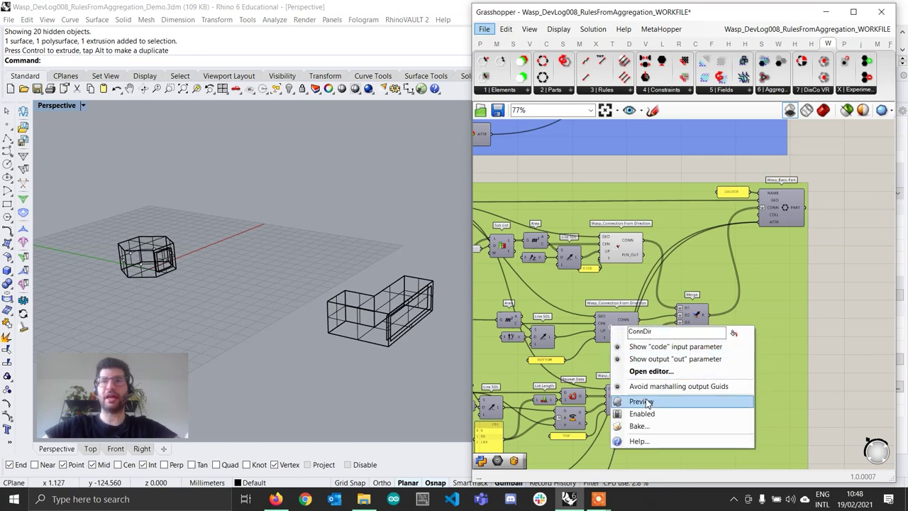
{"action": "left_click", "coordinate": [648, 400]}
{"action": "right_click", "coordinate": [622, 390]}
{"action": "left_click", "coordinate": [657, 440]}
{"action": "left_click", "coordinate": [824, 394]}
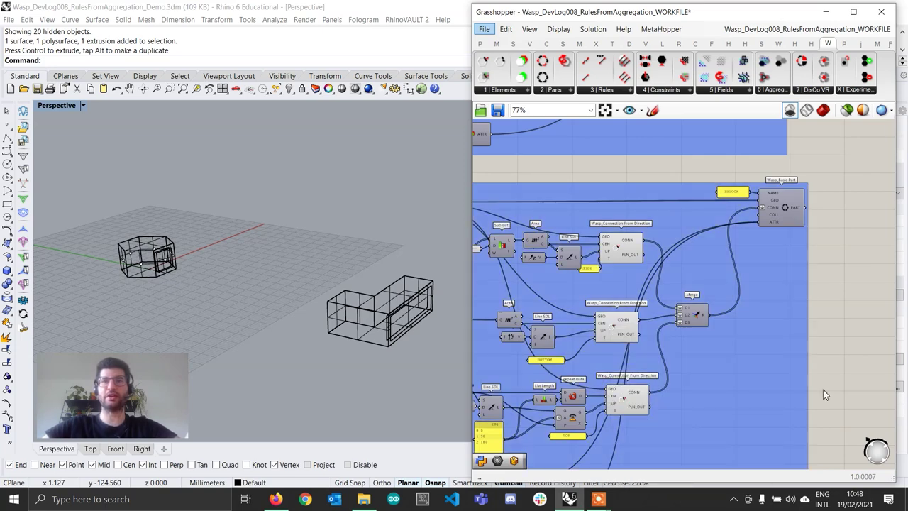
Turn the shaded preview on and highlight the L-shaped block's BOTTOM connection component to examine its plane
{"action": "left_click", "coordinate": [637, 394]}
{"action": "left_click", "coordinate": [619, 324]}
{"action": "right_click_drag", "start_coordinate": [178, 259], "coordinate": [160, 334]}
{"action": "left_click", "coordinate": [823, 110]}
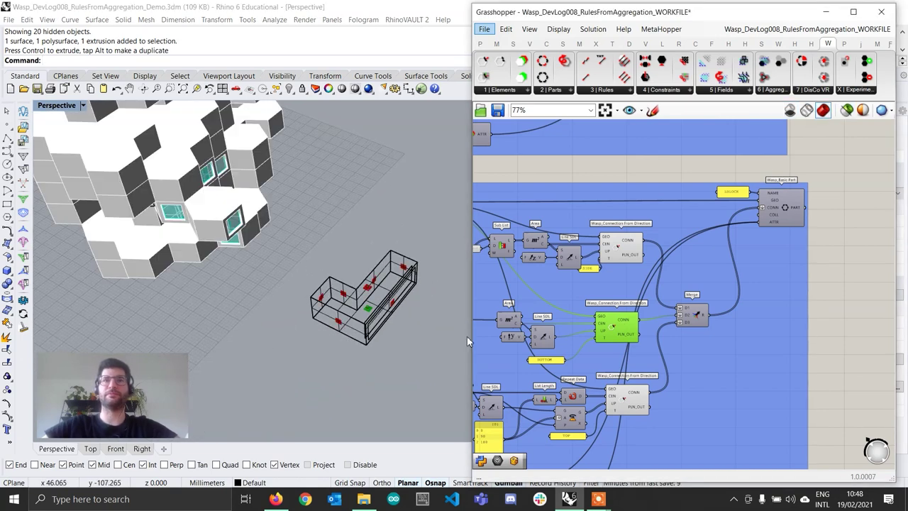
{"action": "scroll", "coordinate": [379, 298], "scroll_direction": "up", "scroll_amount": 3}
{"action": "right_click_drag", "start_coordinate": [380, 298], "coordinate": [404, 298]}
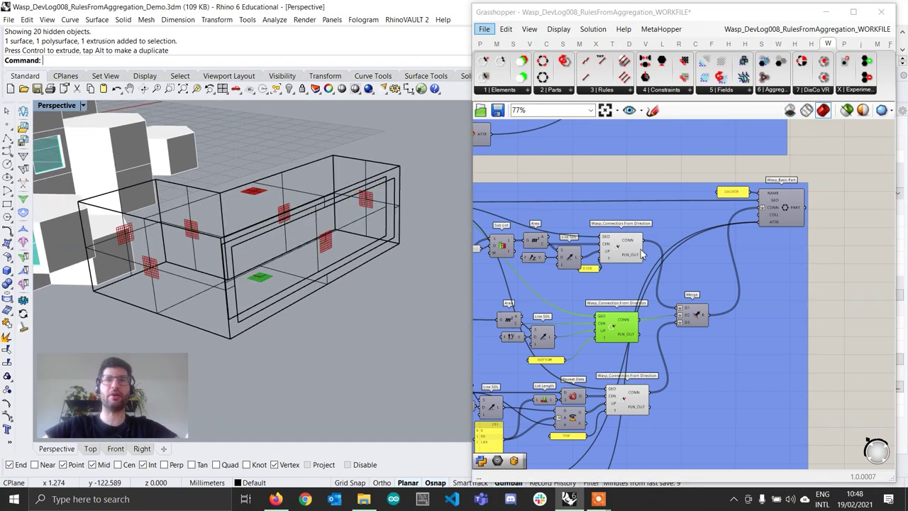
Highlight the L-shaped block's SIDE and TOP connection components in turn to examine where their planes sit on the geometry
{"action": "left_click", "coordinate": [622, 248]}
{"action": "right_click_drag", "start_coordinate": [199, 255], "coordinate": [239, 272]}
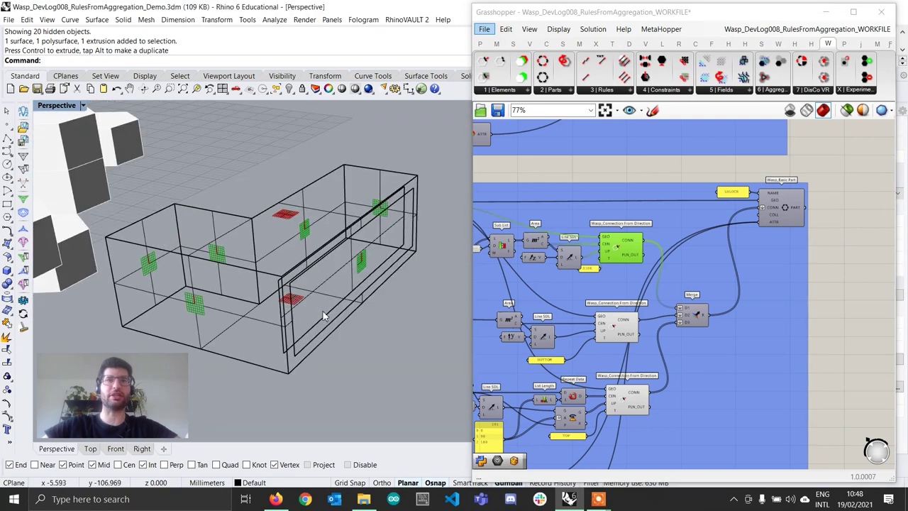
{"action": "right_click_drag", "start_coordinate": [324, 314], "coordinate": [264, 279]}
{"action": "right_click_drag", "start_coordinate": [282, 324], "coordinate": [285, 307]}
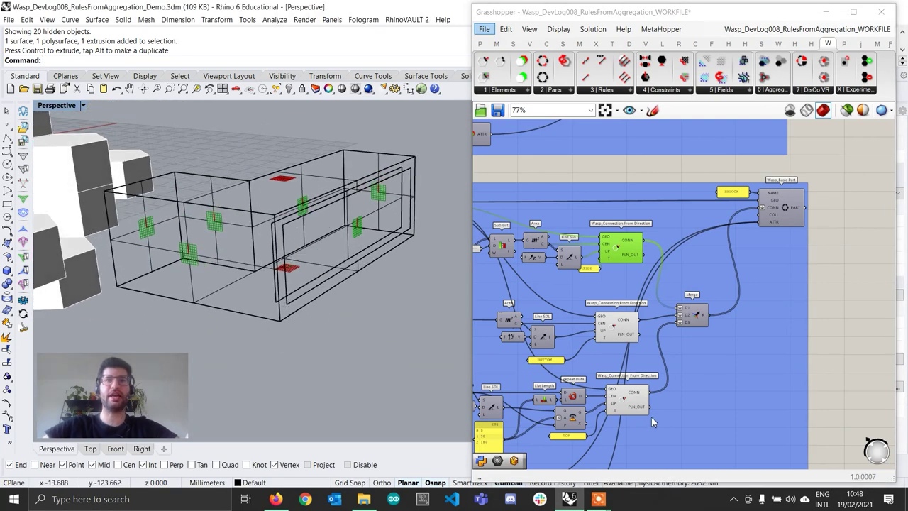
{"action": "left_click", "coordinate": [613, 324]}
{"action": "left_click", "coordinate": [614, 328]}
{"action": "left_click", "coordinate": [627, 400]}
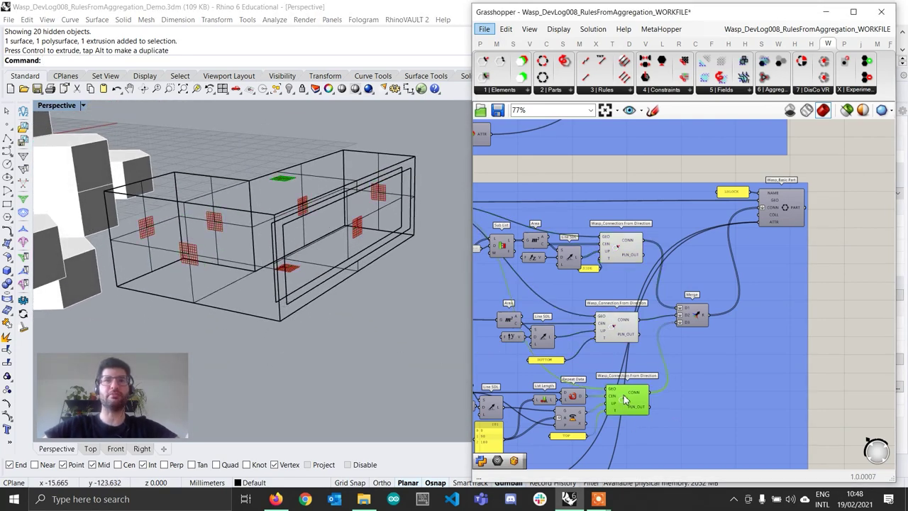
Turn off the Grasshopper preview and examine the hexagonal block's geometry from several angles
{"action": "scroll", "coordinate": [352, 228], "scroll_direction": "down", "scroll_amount": 4}
{"action": "right_click_drag", "start_coordinate": [352, 227], "coordinate": [291, 217]}
{"action": "scroll", "coordinate": [273, 232], "scroll_direction": "up", "scroll_amount": 8}
{"action": "scroll", "coordinate": [291, 216], "scroll_direction": "down", "scroll_amount": 3}
{"action": "left_click", "coordinate": [790, 109]}
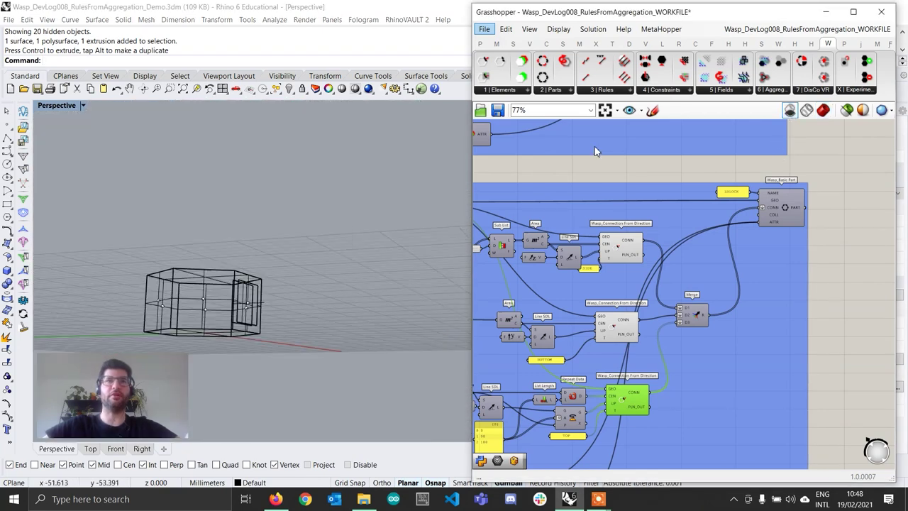
{"action": "scroll", "coordinate": [218, 286], "scroll_direction": "up", "scroll_amount": 4}
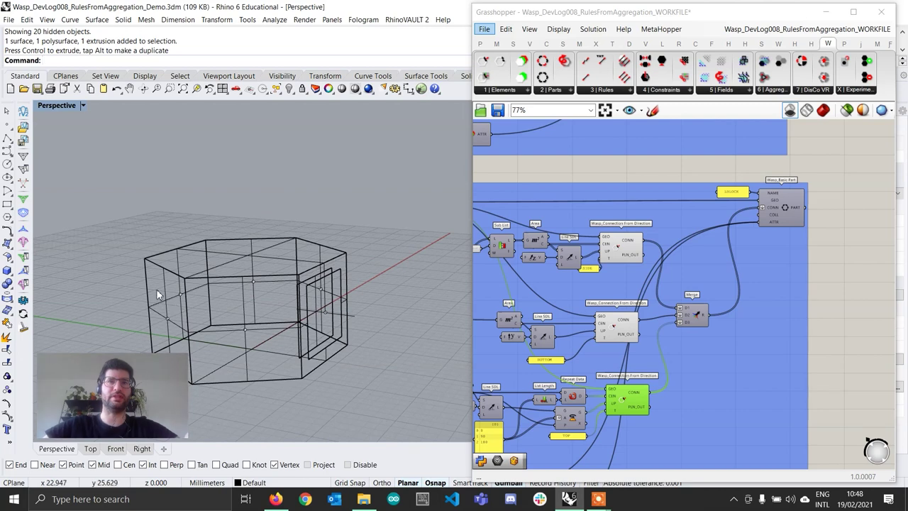
{"action": "right_click_drag", "start_coordinate": [158, 294], "coordinate": [234, 312]}
{"action": "scroll", "coordinate": [234, 312], "scroll_direction": "down", "scroll_amount": 5}
{"action": "right_click_drag", "start_coordinate": [234, 347], "coordinate": [222, 300], "text": "shift"}
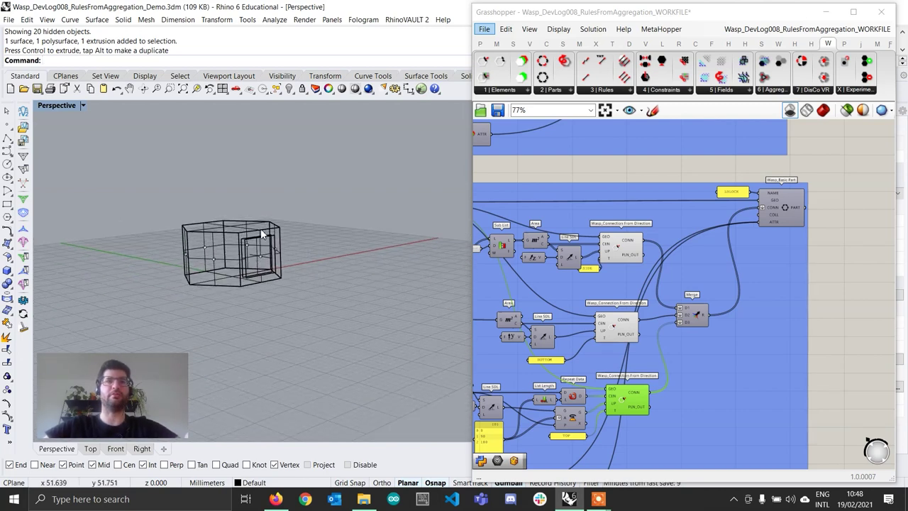
Restore the shaded Grasshopper preview and show the whole aggregation of hexagonal blocks
{"action": "scroll", "coordinate": [667, 325], "scroll_direction": "down", "scroll_amount": 5}
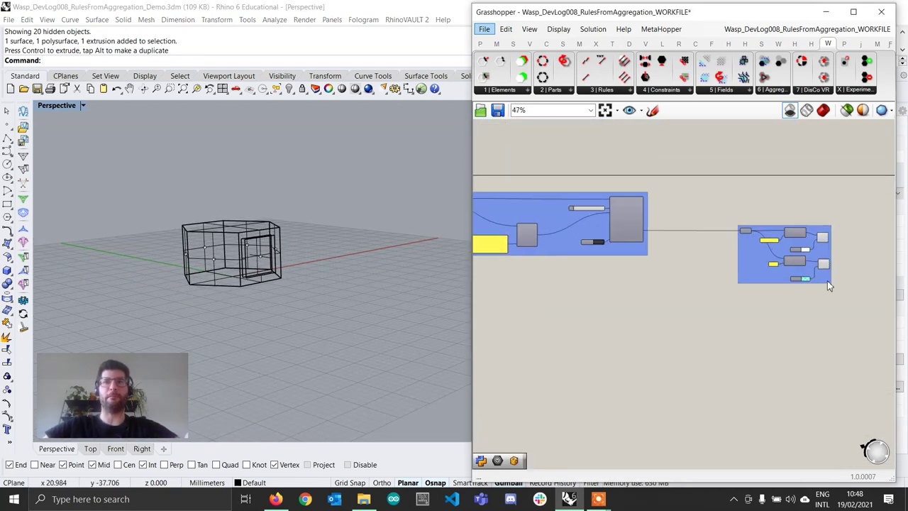
{"action": "right_click_drag", "start_coordinate": [603, 282], "coordinate": [690, 271]}
{"action": "left_click", "coordinate": [824, 111]}
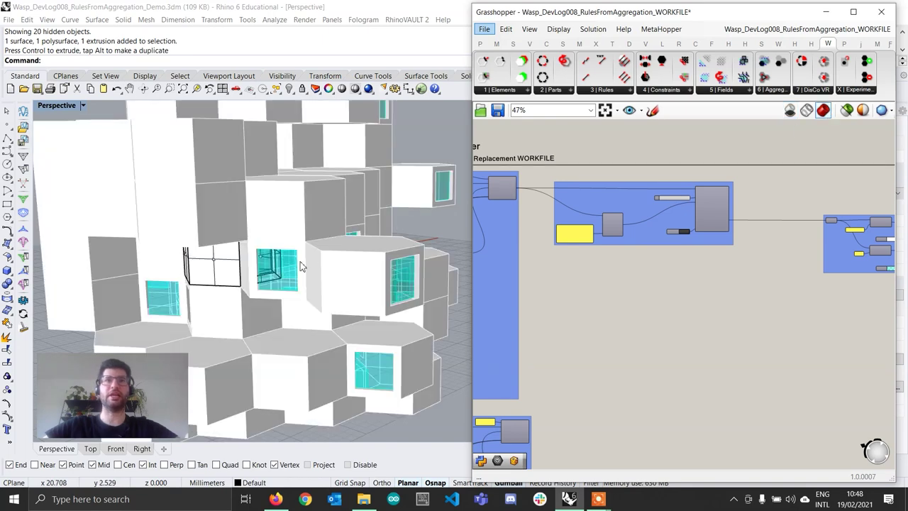
{"action": "scroll", "coordinate": [301, 266], "scroll_direction": "down", "scroll_amount": 6}
{"action": "right_click_drag", "start_coordinate": [347, 350], "coordinate": [333, 275]}
{"action": "scroll", "coordinate": [700, 219], "scroll_direction": "up", "scroll_amount": 1}
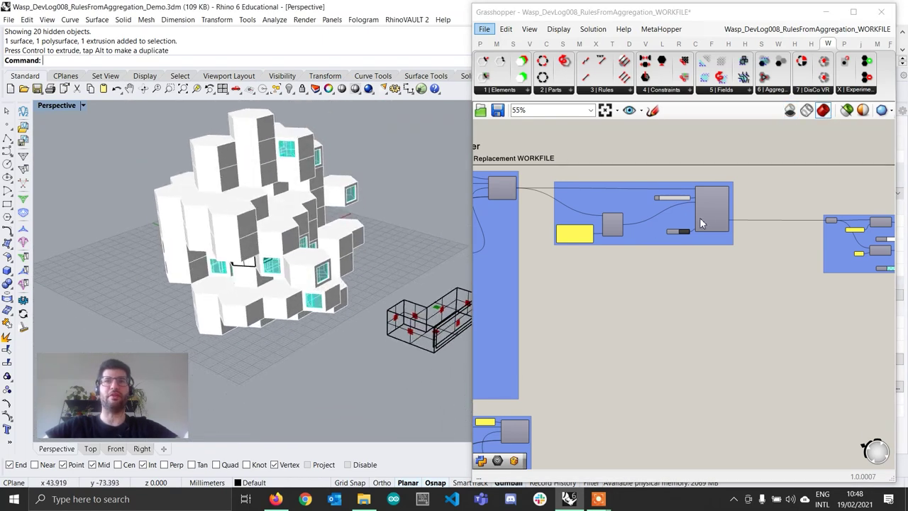
Reset the Wasp_Stochastic Aggregation to generate a new variation from the hexagonal part
{"action": "scroll", "coordinate": [700, 218], "scroll_direction": "up", "scroll_amount": 3}
{"action": "left_click", "coordinate": [674, 244]}
{"action": "right_click_drag", "start_coordinate": [235, 335], "coordinate": [288, 272]}
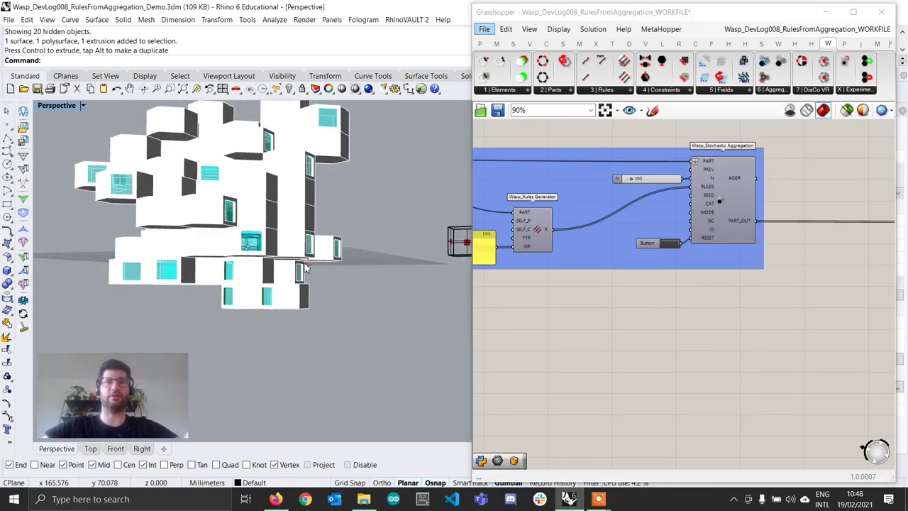
Move the hexagonal Wasp_Basic Part's output wires to the L-shaped part's output and regenerate the aggregation with L-shaped blocks
{"action": "scroll", "coordinate": [669, 321], "scroll_direction": "down", "scroll_amount": 4}
{"action": "right_click_drag", "start_coordinate": [634, 389], "coordinate": [667, 339]}
{"action": "scroll", "coordinate": [507, 174], "scroll_direction": "up", "scroll_amount": 3}
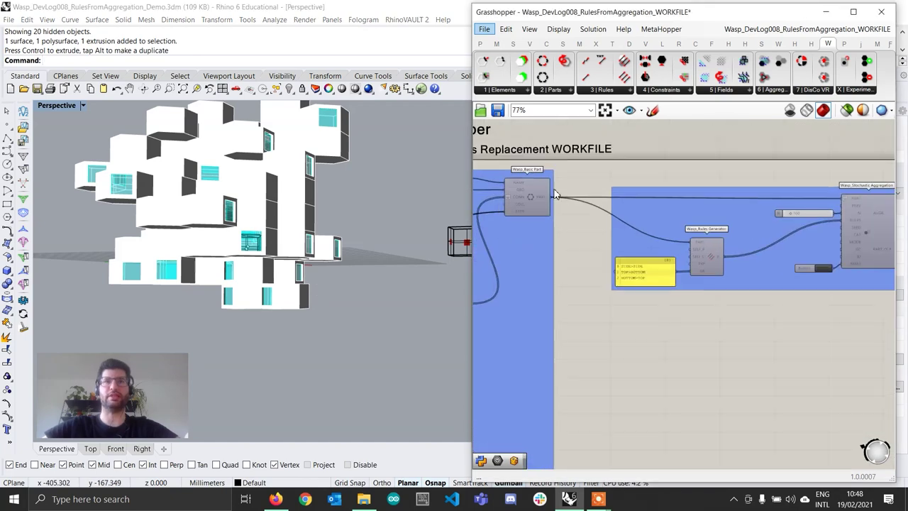
{"action": "left_click_drag", "start_coordinate": [552, 198], "coordinate": [567, 438], "text": "ctrl+shift"}
{"action": "scroll", "coordinate": [596, 195], "scroll_direction": "down", "scroll_amount": 3}
{"action": "scroll", "coordinate": [597, 363], "scroll_direction": "up", "scroll_amount": 4}
{"action": "scroll", "coordinate": [578, 424], "scroll_direction": "down", "scroll_amount": 4}
{"action": "scroll", "coordinate": [660, 312], "scroll_direction": "up", "scroll_amount": 4}
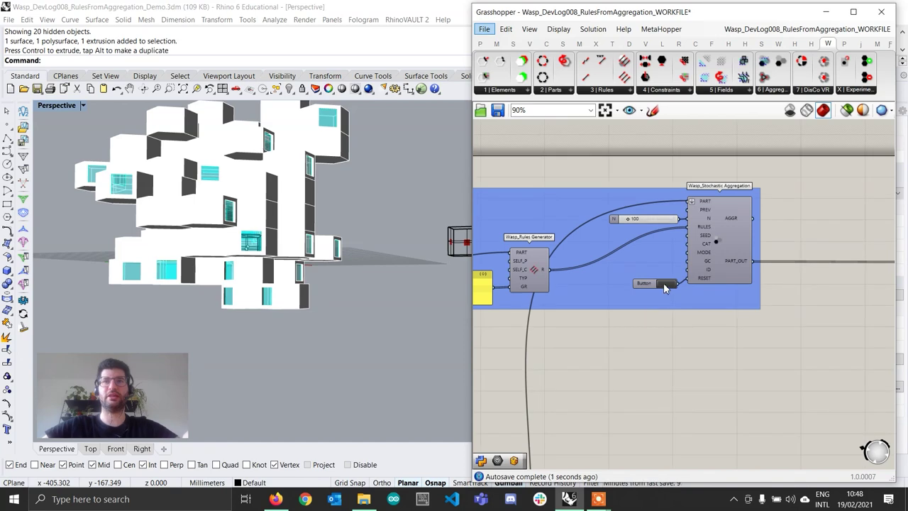
{"action": "right_click_drag", "start_coordinate": [306, 252], "coordinate": [362, 244]}
{"action": "scroll", "coordinate": [619, 317], "scroll_direction": "down", "scroll_amount": 4}
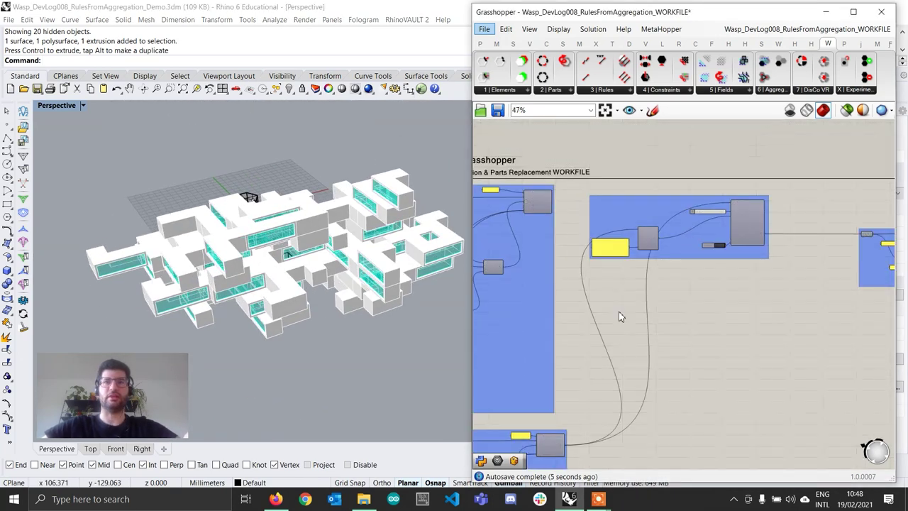
Try to move the output wires from the L-shaped Wasp_Basic Part back to the hexagonal part
{"action": "scroll", "coordinate": [569, 170], "scroll_direction": "up", "scroll_amount": 4}
{"action": "right_click_drag", "start_coordinate": [588, 223], "coordinate": [607, 184]}
{"action": "scroll", "coordinate": [607, 186], "scroll_direction": "down", "scroll_amount": 4}
{"action": "scroll", "coordinate": [609, 385], "scroll_direction": "up", "scroll_amount": 4}
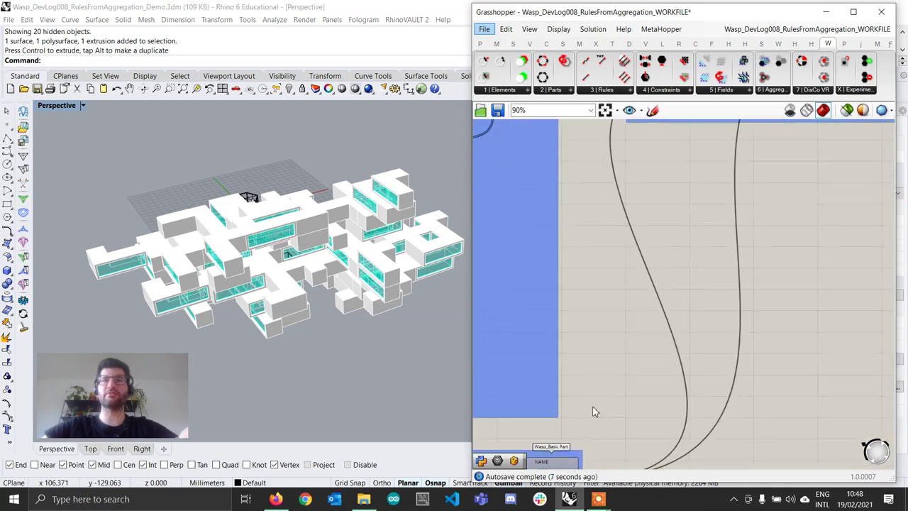
{"action": "scroll", "coordinate": [595, 412], "scroll_direction": "down", "scroll_amount": 2}
{"action": "left_click_drag", "start_coordinate": [583, 451], "coordinate": [556, 195], "text": "ctrl+shift"}
{"action": "scroll", "coordinate": [619, 443], "scroll_direction": "down", "scroll_amount": 2}
{"action": "scroll", "coordinate": [608, 225], "scroll_direction": "up", "scroll_amount": 4}
{"action": "scroll", "coordinate": [603, 315], "scroll_direction": "down", "scroll_amount": 4}
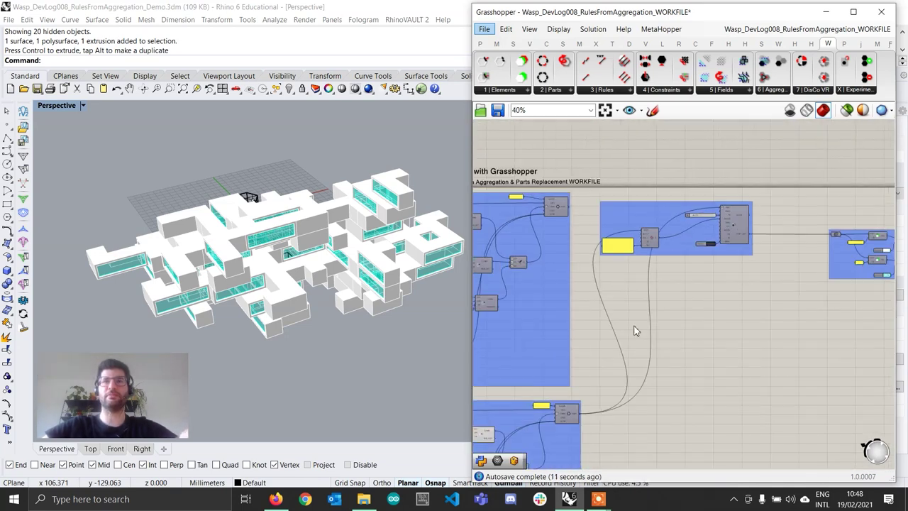
Reconnect the hexagonal Wasp_Basic Part's output to the Rules Generator and Stochastic Aggregation in place of the L-shaped part
{"action": "scroll", "coordinate": [585, 387], "scroll_direction": "up", "scroll_amount": 2}
{"action": "left_click", "coordinate": [575, 430]}
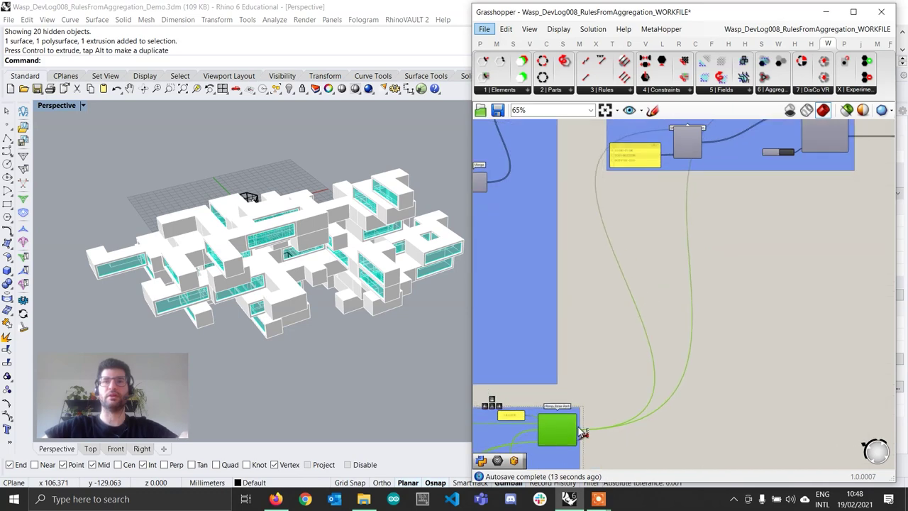
{"action": "key", "text": "ctrl+z"}
{"action": "scroll", "coordinate": [631, 415], "scroll_direction": "down", "scroll_amount": 3}
{"action": "left_click_drag", "start_coordinate": [575, 430], "coordinate": [576, 273], "text": "ctrl+shift"}
{"action": "scroll", "coordinate": [606, 210], "scroll_direction": "up", "scroll_amount": 3}
{"action": "scroll", "coordinate": [834, 359], "scroll_direction": "up", "scroll_amount": 3}
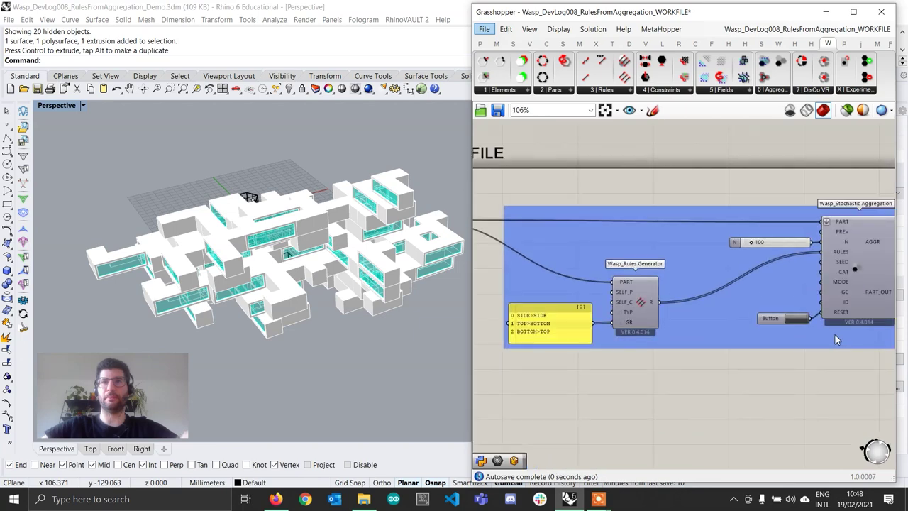
Reset the Wasp_Stochastic Aggregation to regenerate it with hexagonal blocks
{"action": "left_click", "coordinate": [802, 319]}
{"action": "scroll", "coordinate": [707, 405], "scroll_direction": "down", "scroll_amount": 2}
{"action": "right_click_drag", "start_coordinate": [708, 406], "coordinate": [657, 382]}
{"action": "mouse_move", "coordinate": [281, 298]}
{"action": "right_mouse_down"}
{"action": "mouse_move", "coordinate": [322, 262]}
{"action": "mouse_move", "coordinate": [298, 295]}
{"action": "right_mouse_up"}
{"action": "scroll", "coordinate": [301, 281], "scroll_direction": "up", "scroll_amount": 3}
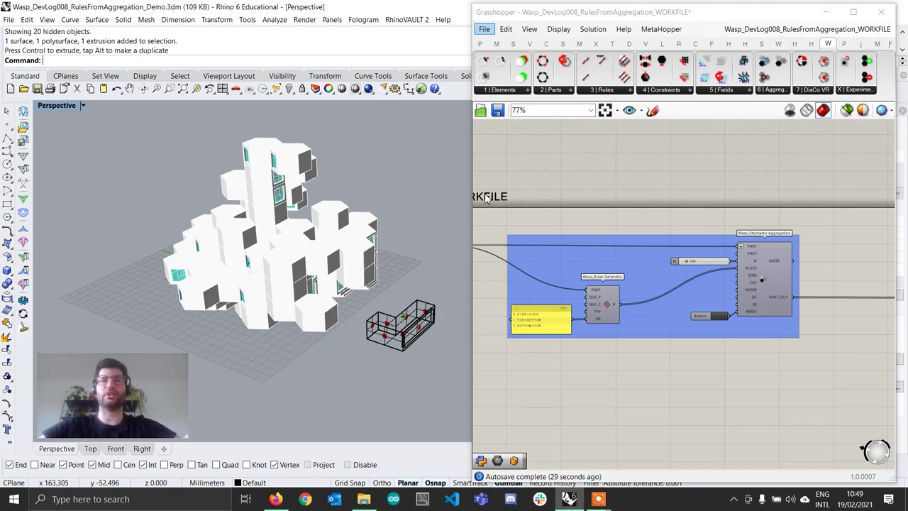
Add a Wasp_Rules from Aggregation component below the Stochastic Aggregation and feed it the AGGR output
{"action": "scroll", "coordinate": [747, 291], "scroll_direction": "down", "scroll_amount": 5}
{"action": "scroll", "coordinate": [746, 290], "scroll_direction": "up", "scroll_amount": 6}
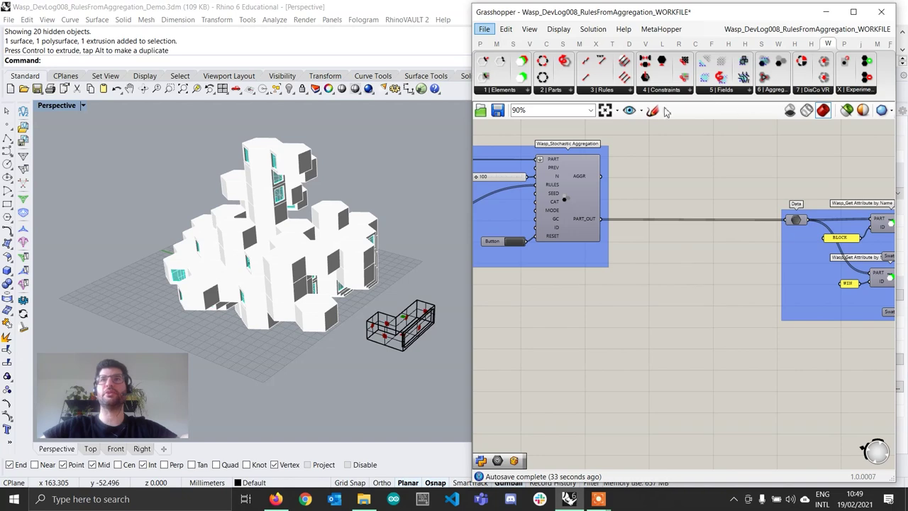
{"action": "left_click", "coordinate": [629, 91]}
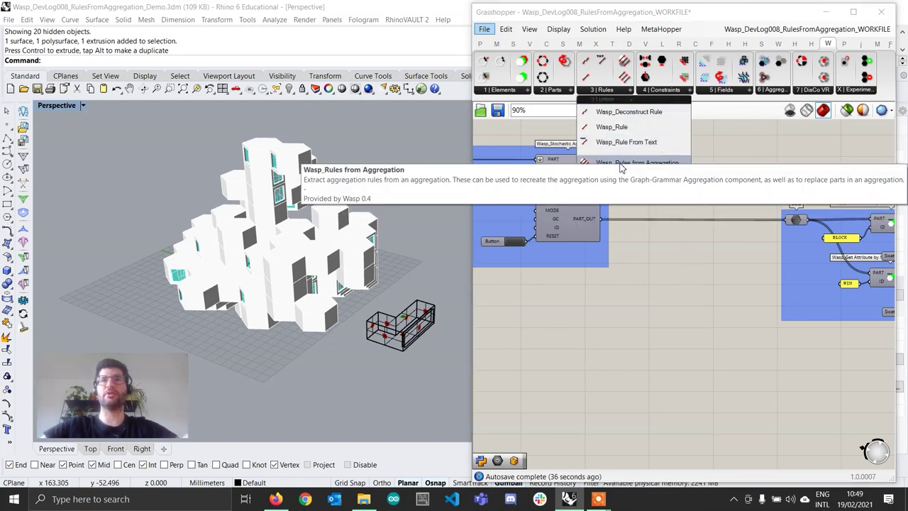
{"action": "left_click_drag", "start_coordinate": [621, 168], "coordinate": [637, 362]}
{"action": "scroll", "coordinate": [642, 348], "scroll_direction": "down", "scroll_amount": 2}
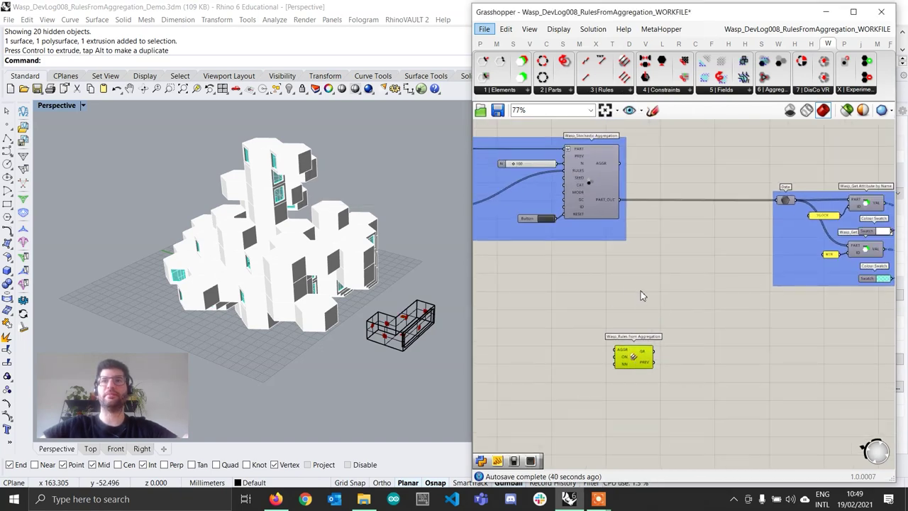
{"action": "mouse_move", "coordinate": [633, 260]}
{"action": "right_mouse_down"}
{"action": "mouse_move", "coordinate": [627, 221]}
{"action": "mouse_move", "coordinate": [635, 249]}
{"action": "right_mouse_up"}
{"action": "left_click_drag", "start_coordinate": [629, 192], "coordinate": [625, 378]}
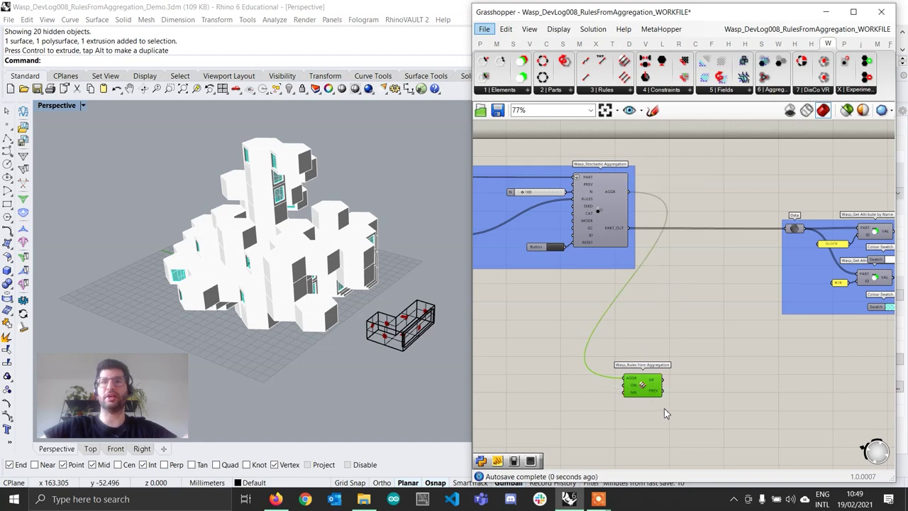
Add a panel beside Wasp_Rules from Aggregation and connect the GR output to it
{"action": "right_click_drag", "start_coordinate": [666, 414], "coordinate": [627, 304]}
{"action": "scroll", "coordinate": [627, 304], "scroll_direction": "up", "scroll_amount": 4}
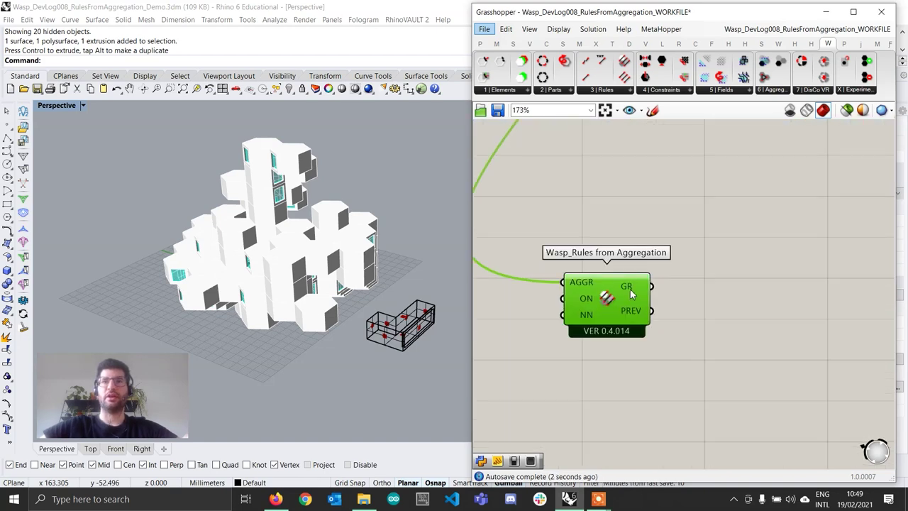
{"action": "double_click", "coordinate": [760, 314]}
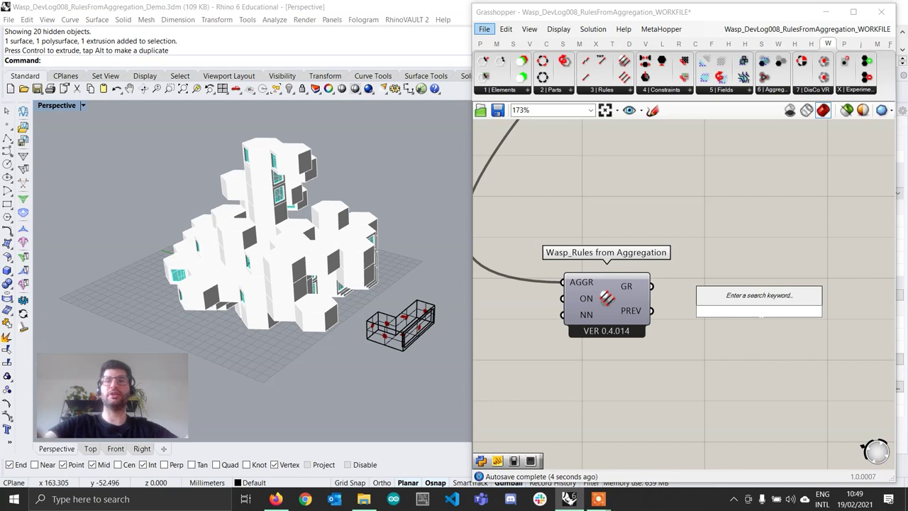
{"action": "type", "text": "//"}
{"action": "key", "text": "Return"}
{"action": "left_click_drag", "start_coordinate": [652, 286], "coordinate": [693, 310]}
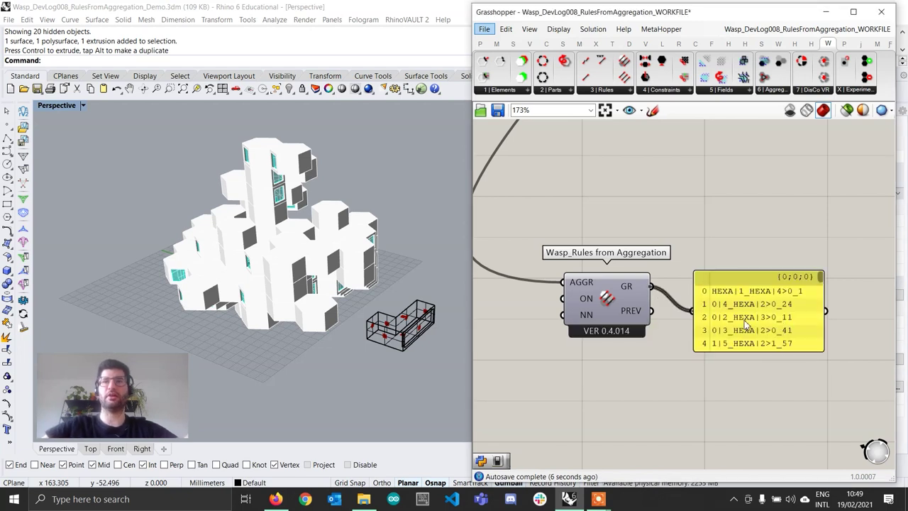
Move the rules panel directly below the Wasp_Rules from Aggregation component and lengthen it to list more rules
{"action": "left_click_drag", "start_coordinate": [781, 309], "coordinate": [624, 383]}
{"action": "right_click_drag", "start_coordinate": [623, 381], "coordinate": [644, 325]}
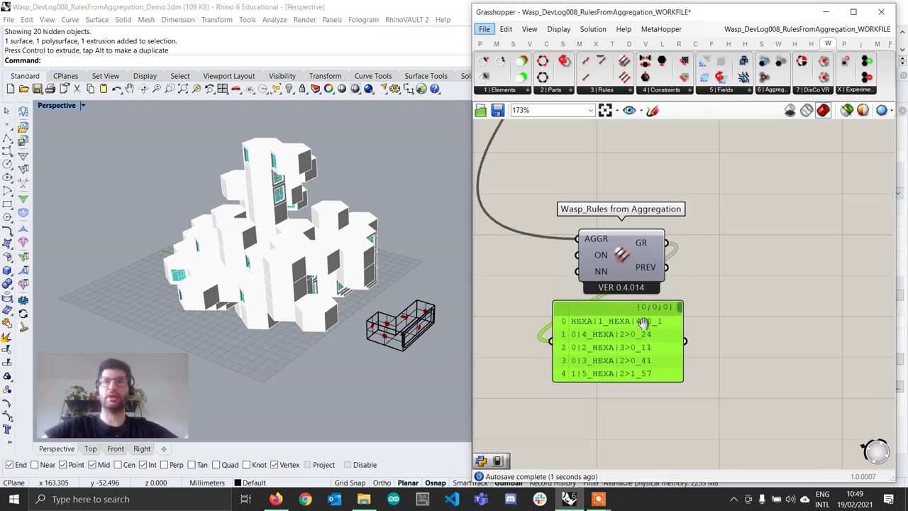
{"action": "scroll", "coordinate": [643, 312], "scroll_direction": "down", "scroll_amount": 1}
{"action": "left_click_drag", "start_coordinate": [629, 367], "coordinate": [628, 471]}
{"action": "right_click_drag", "start_coordinate": [644, 388], "coordinate": [646, 328]}
{"action": "right_click_drag", "start_coordinate": [366, 287], "coordinate": [408, 279]}
{"action": "scroll", "coordinate": [312, 310], "scroll_direction": "up", "scroll_amount": 4}
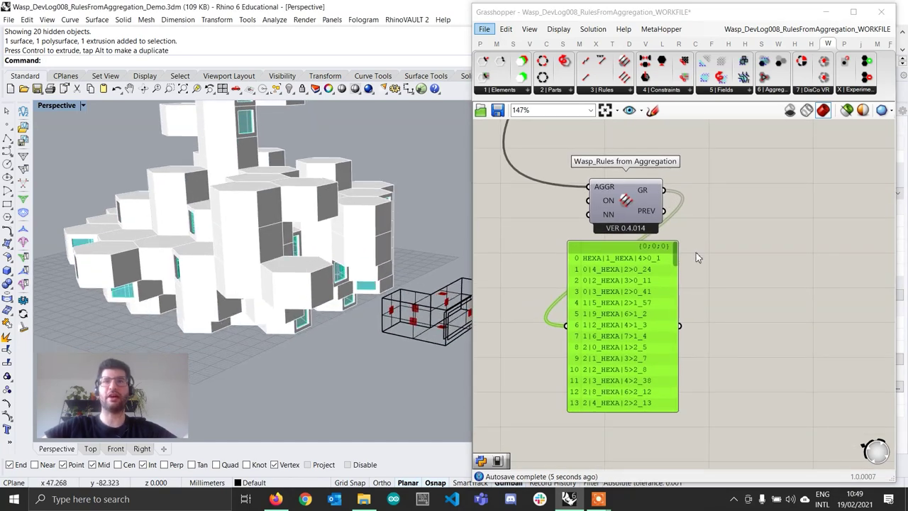
{"action": "mouse_move", "coordinate": [678, 257]}
{"action": "left_mouse_down"}
{"action": "mouse_move", "coordinate": [661, 404]}
{"action": "mouse_move", "coordinate": [669, 245]}
{"action": "left_mouse_up"}
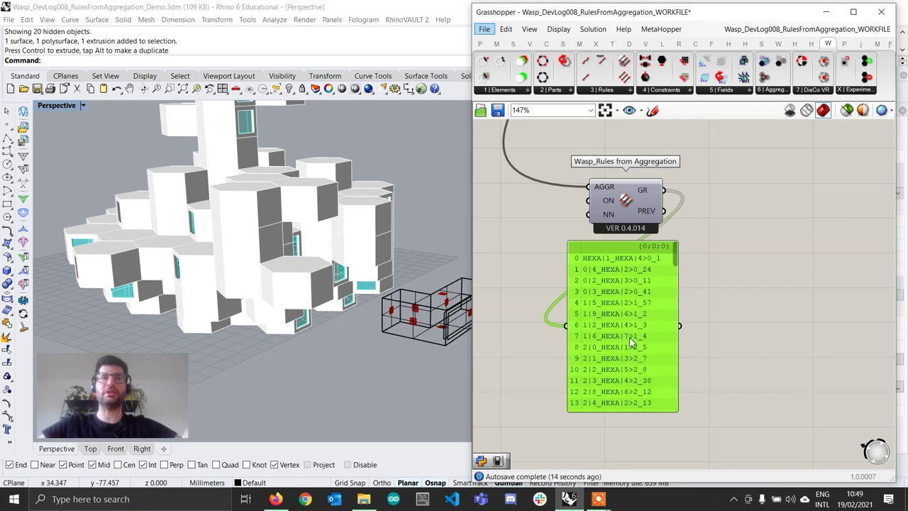
Examine the extracted rules in the panel, the rules component's outputs and the hexagonal aggregation in the viewport
{"action": "scroll", "coordinate": [601, 369], "scroll_direction": "up", "scroll_amount": 1}
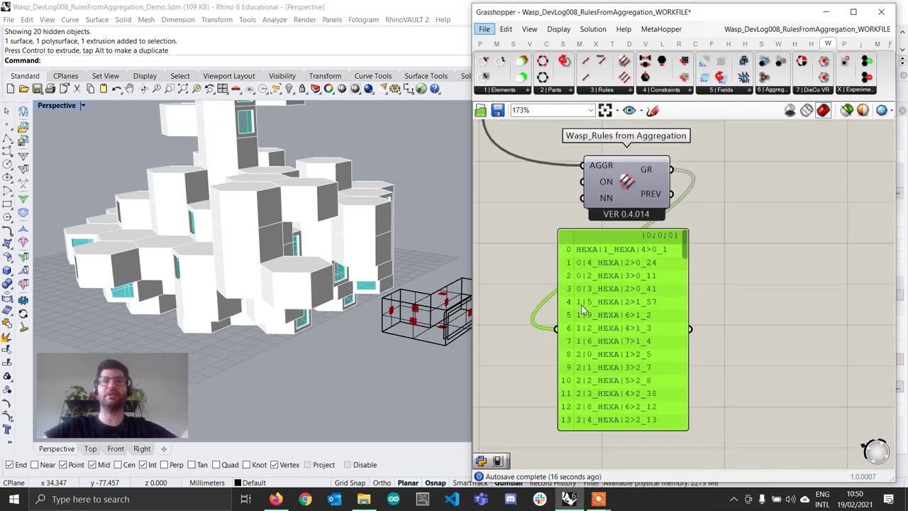
{"action": "left_click_drag", "start_coordinate": [637, 302], "coordinate": [652, 314]}
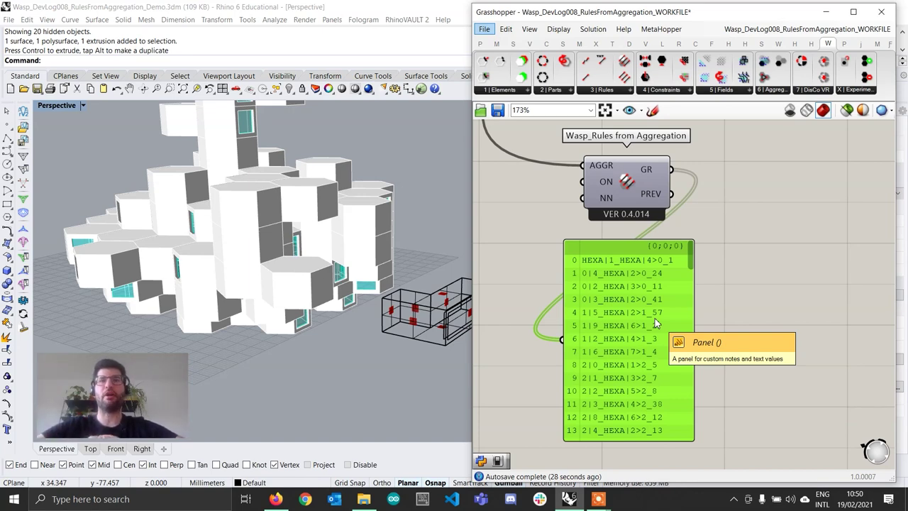
{"action": "scroll", "coordinate": [640, 336], "scroll_direction": "up", "scroll_amount": 1}
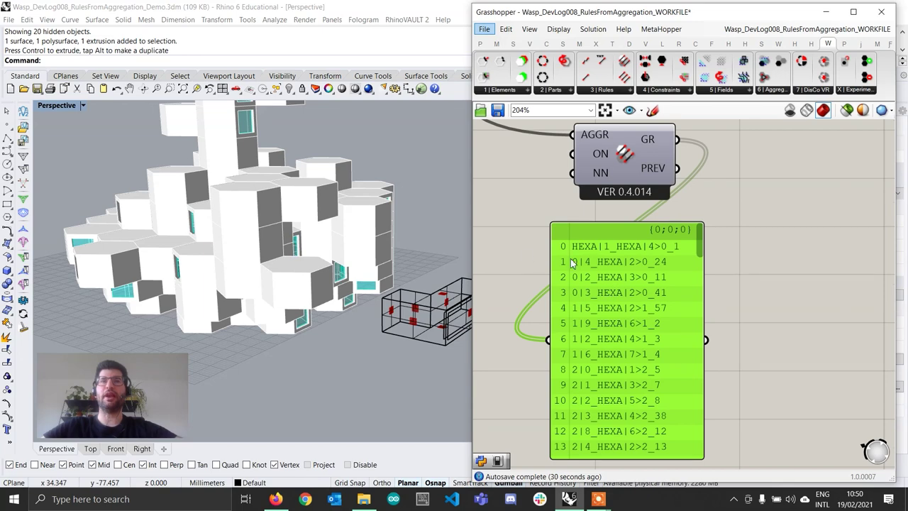
{"action": "scroll", "coordinate": [572, 262], "scroll_direction": "up", "scroll_amount": 3}
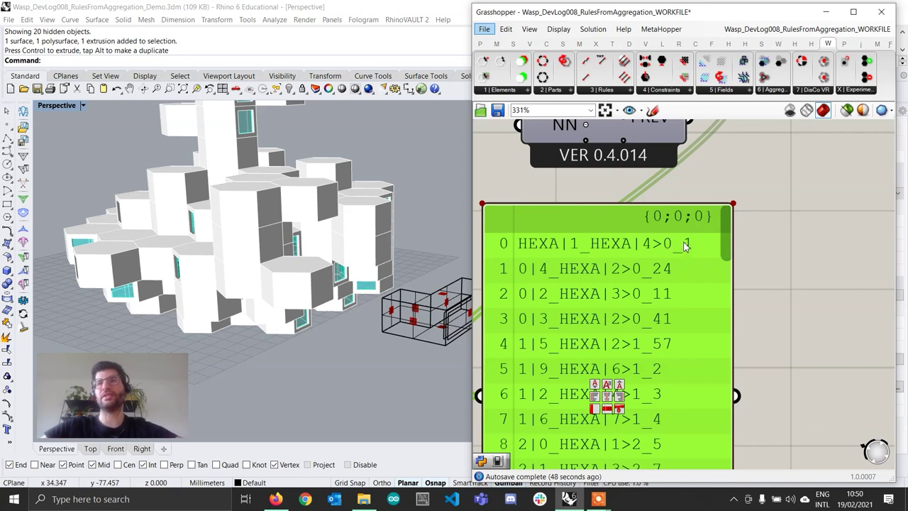
{"action": "scroll", "coordinate": [685, 247], "scroll_direction": "down", "scroll_amount": 1}
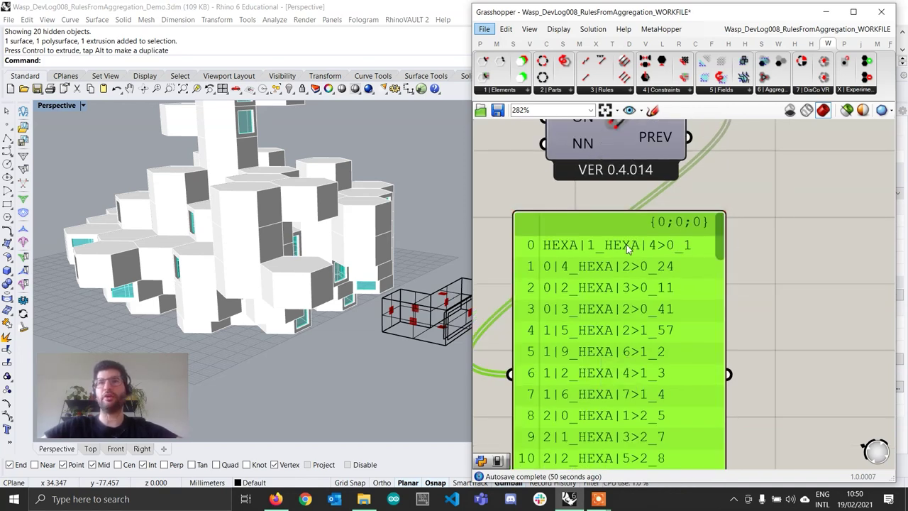
{"action": "scroll", "coordinate": [685, 264], "scroll_direction": "up", "scroll_amount": 1}
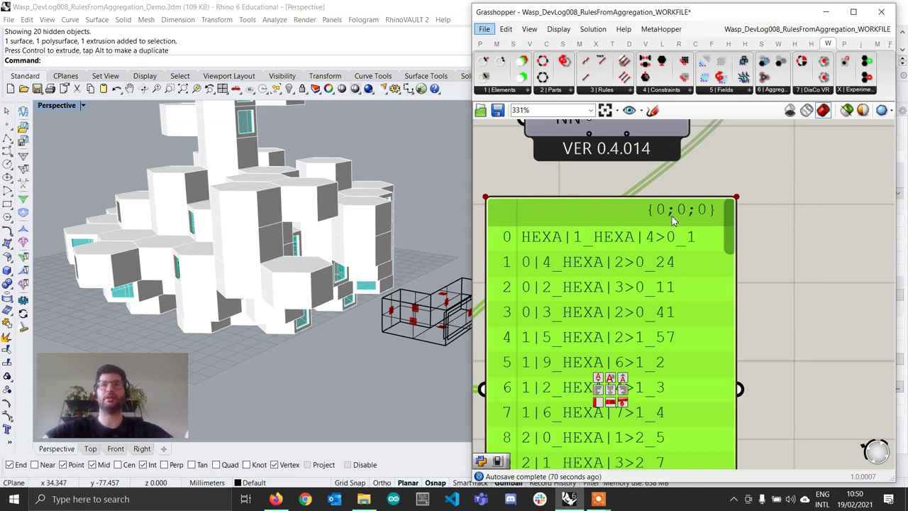
{"action": "scroll", "coordinate": [678, 278], "scroll_direction": "down", "scroll_amount": 6}
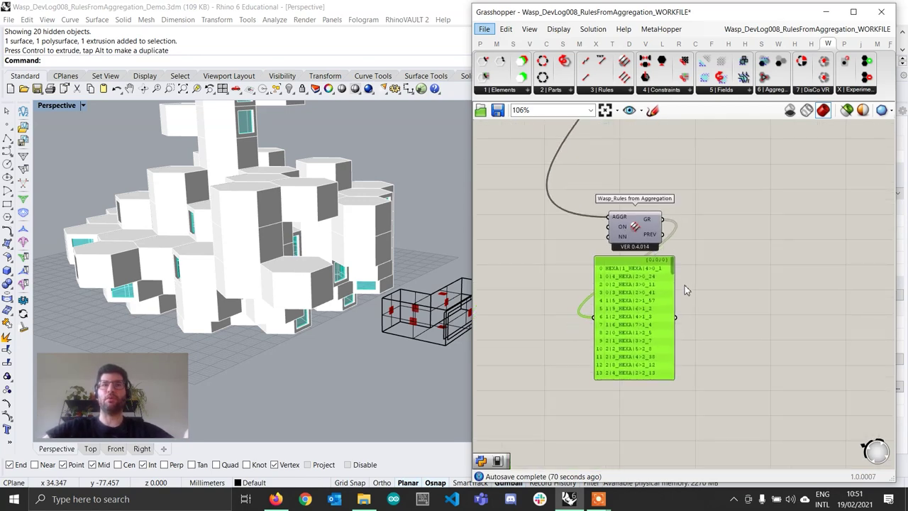
{"action": "right_click_drag", "start_coordinate": [685, 285], "coordinate": [608, 287]}
{"action": "scroll", "coordinate": [587, 291], "scroll_direction": "up", "scroll_amount": 1}
{"action": "scroll", "coordinate": [578, 283], "scroll_direction": "up", "scroll_amount": 2}
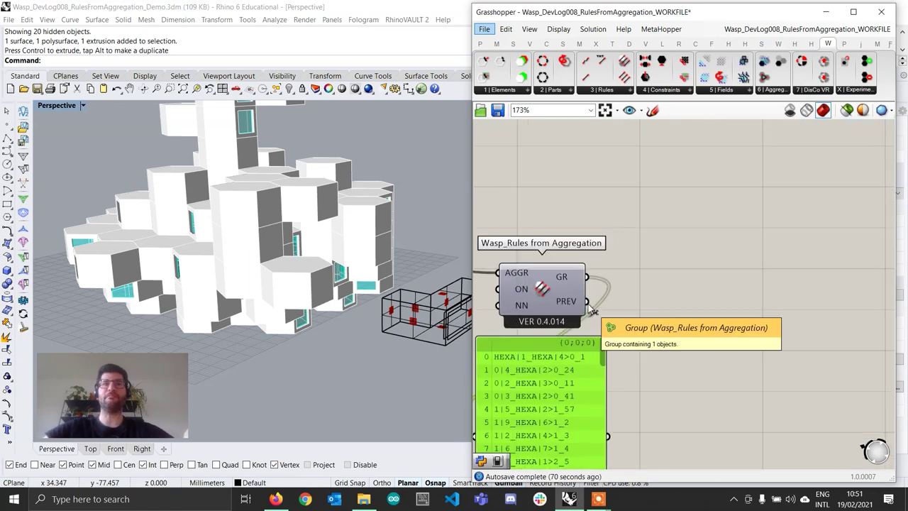
{"action": "scroll", "coordinate": [260, 255], "scroll_direction": "down", "scroll_amount": 7}
{"action": "right_click_drag", "start_coordinate": [260, 256], "coordinate": [259, 311], "text": "shift"}
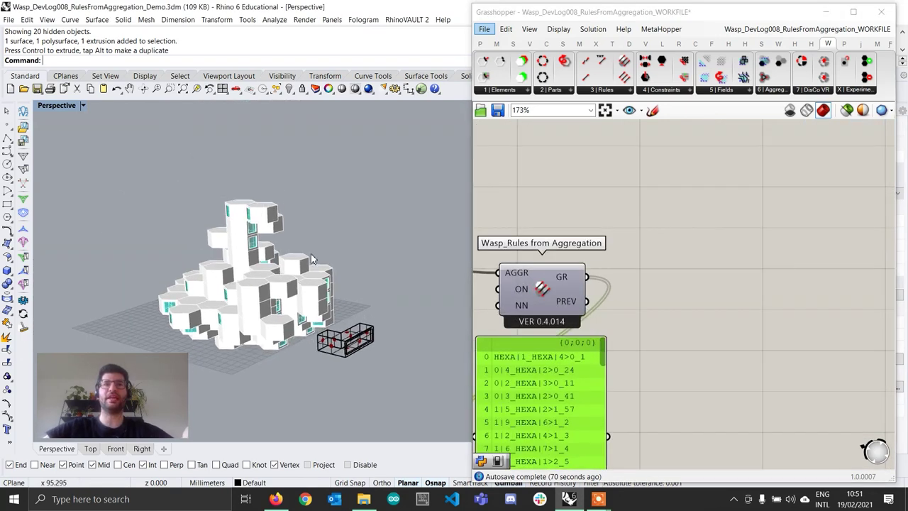
Add a Wasp_Graph-Grammar Aggregation component beside Wasp_Rules from Aggregation and widen the Grasshopper window
{"action": "left_click", "coordinate": [818, 350]}
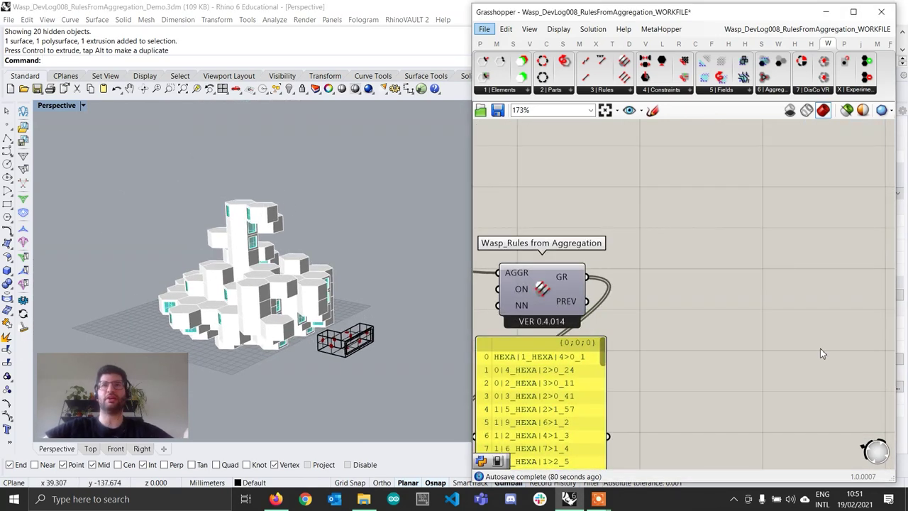
{"action": "left_click", "coordinate": [778, 93]}
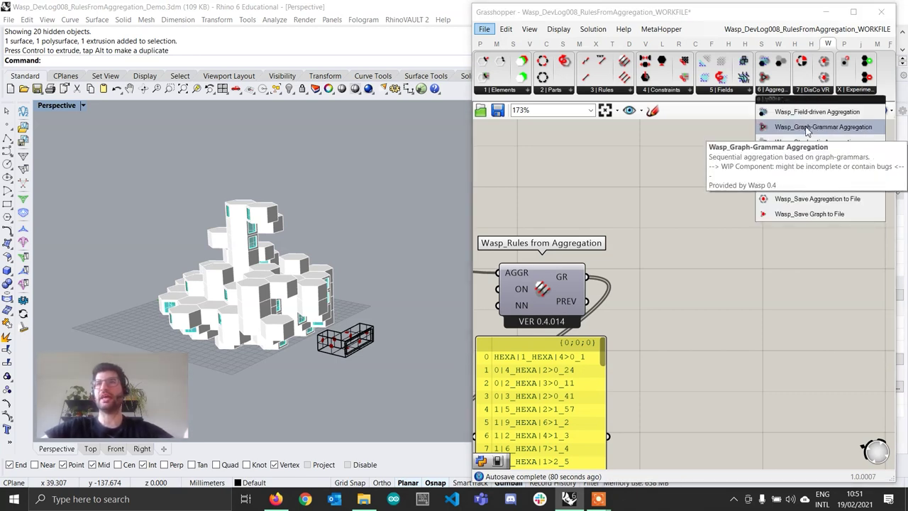
{"action": "left_click_drag", "start_coordinate": [817, 128], "coordinate": [747, 264]}
{"action": "right_click", "coordinate": [747, 264]}
{"action": "left_click", "coordinate": [828, 174]}
{"action": "right_click_drag", "start_coordinate": [844, 189], "coordinate": [828, 203]}
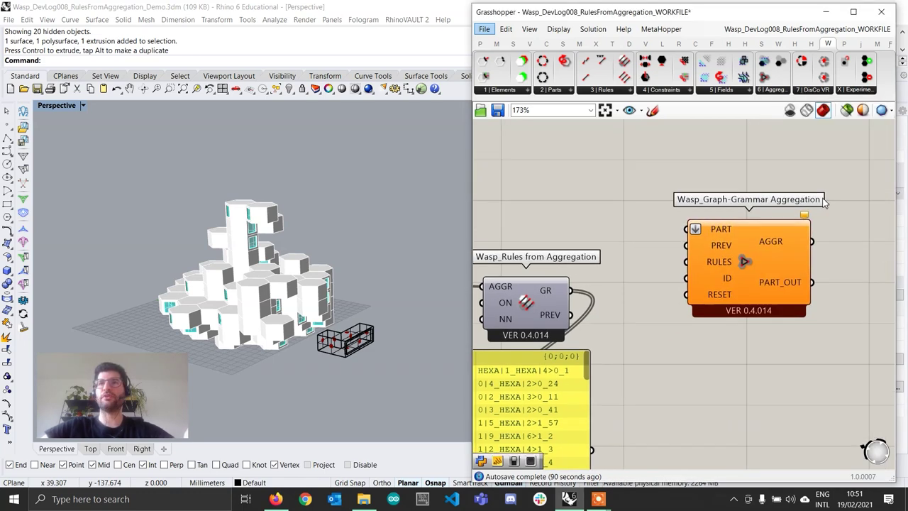
{"action": "left_click_drag", "start_coordinate": [471, 169], "coordinate": [393, 169]}
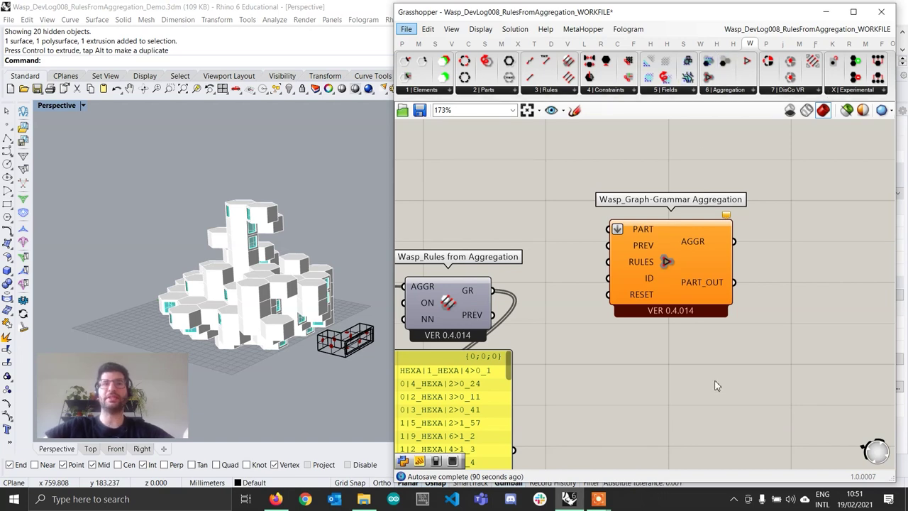
Connect the PART output of the hexagonal Wasp_Basic Part to the PART input of Wasp_Graph-Grammar Aggregation
{"action": "scroll", "coordinate": [514, 323], "scroll_direction": "down", "scroll_amount": 1}
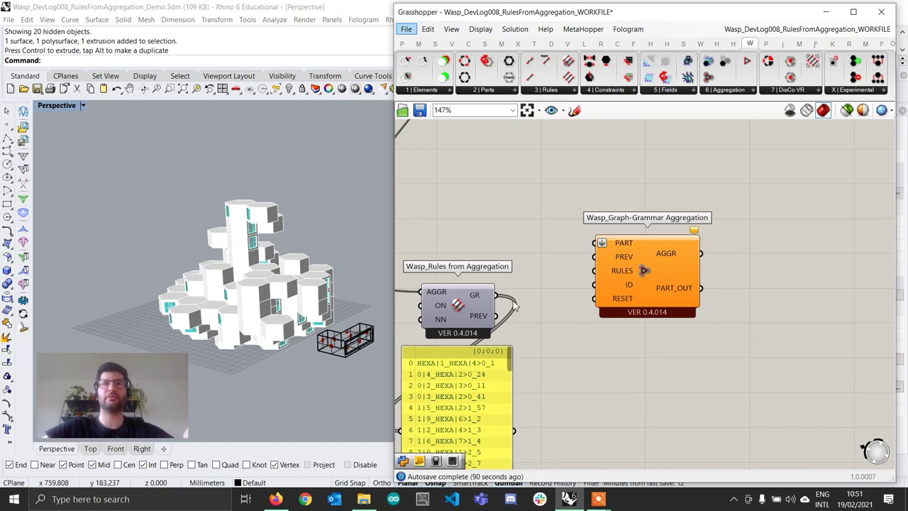
{"action": "scroll", "coordinate": [705, 286], "scroll_direction": "down", "scroll_amount": 4}
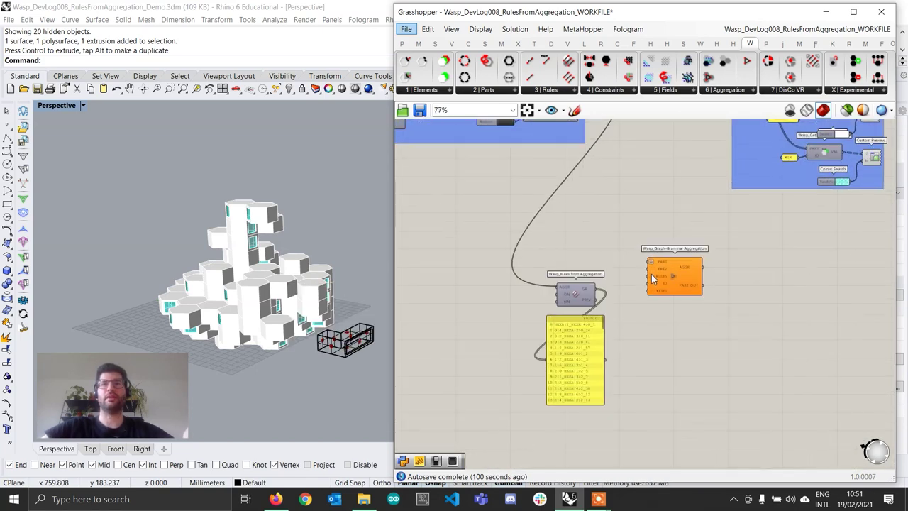
{"action": "left_click", "coordinate": [660, 283]}
{"action": "scroll", "coordinate": [532, 242], "scroll_direction": "down", "scroll_amount": 1}
{"action": "right_click_drag", "start_coordinate": [532, 243], "coordinate": [658, 266]}
{"action": "right_click_drag", "start_coordinate": [493, 211], "coordinate": [578, 247]}
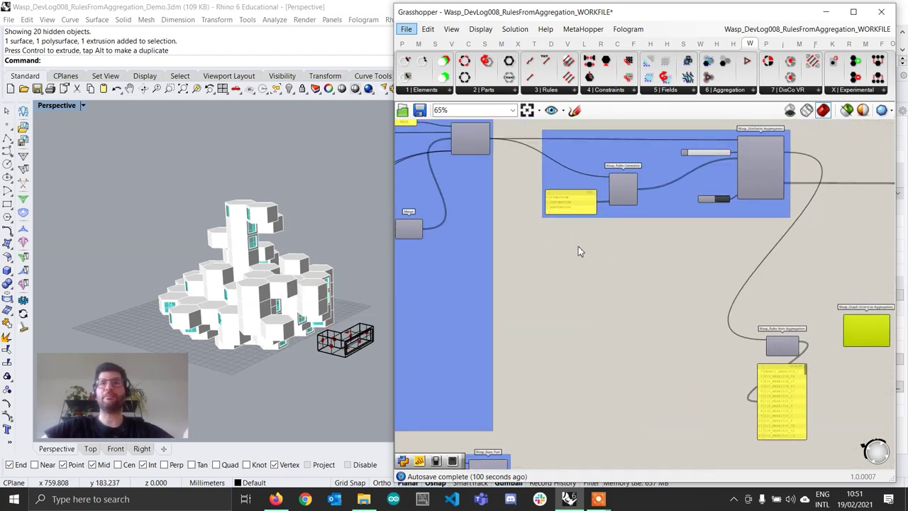
{"action": "scroll", "coordinate": [578, 246], "scroll_direction": "down", "scroll_amount": 1}
{"action": "scroll", "coordinate": [490, 208], "scroll_direction": "up", "scroll_amount": 2}
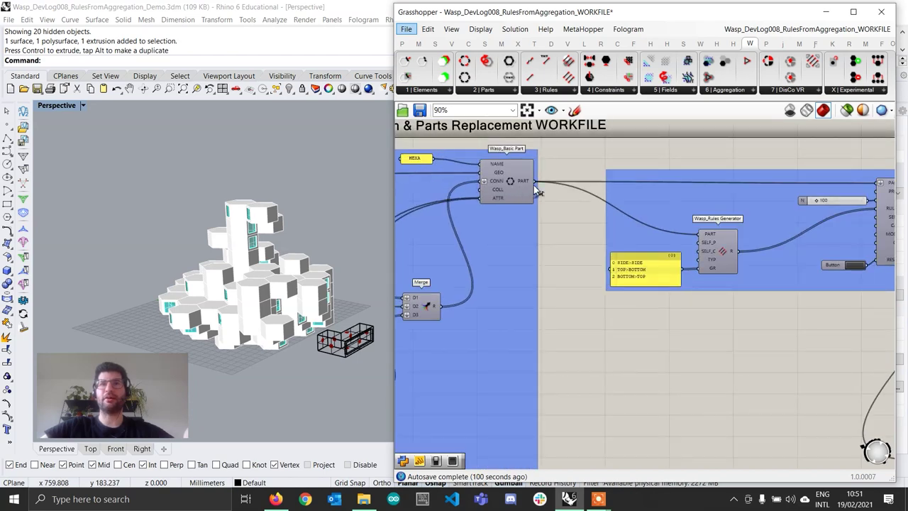
{"action": "left_click_drag", "start_coordinate": [534, 183], "coordinate": [791, 300]}
{"action": "scroll", "coordinate": [527, 155], "scroll_direction": "down", "scroll_amount": 4}
{"action": "scroll", "coordinate": [791, 299], "scroll_direction": "up", "scroll_amount": 5}
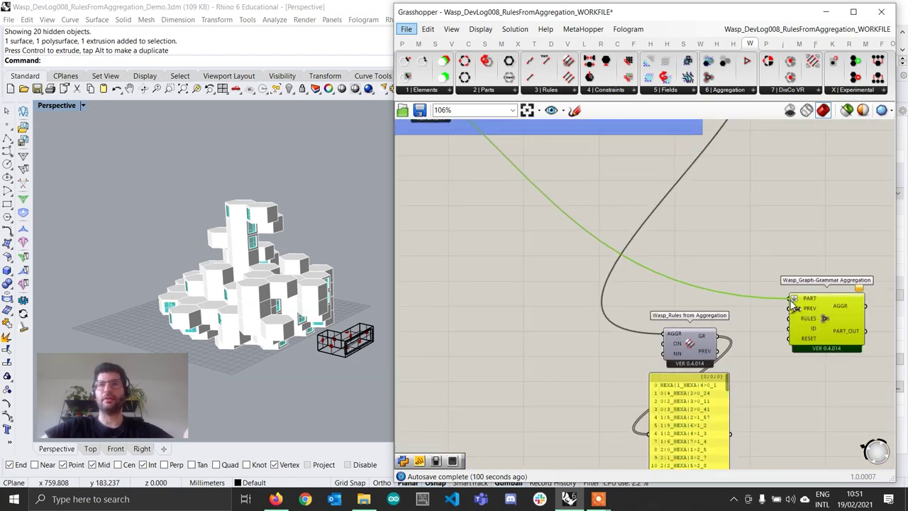
Connect the GR output of Wasp_Rules from Aggregation to the Graph-Grammar Aggregation's RULES input and space the two components further apart
{"action": "right_click_drag", "start_coordinate": [808, 340], "coordinate": [662, 327]}
{"action": "scroll", "coordinate": [661, 327], "scroll_direction": "up", "scroll_amount": 1}
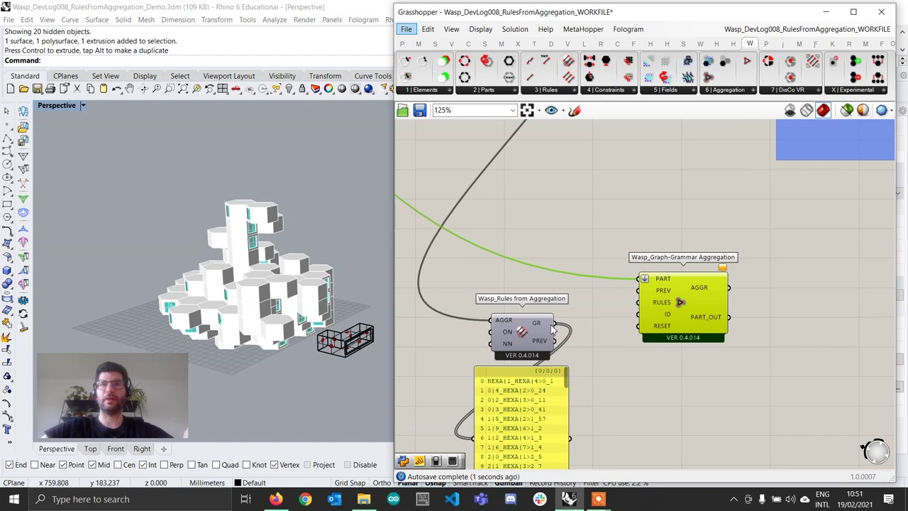
{"action": "left_click_drag", "start_coordinate": [559, 329], "coordinate": [645, 306]}
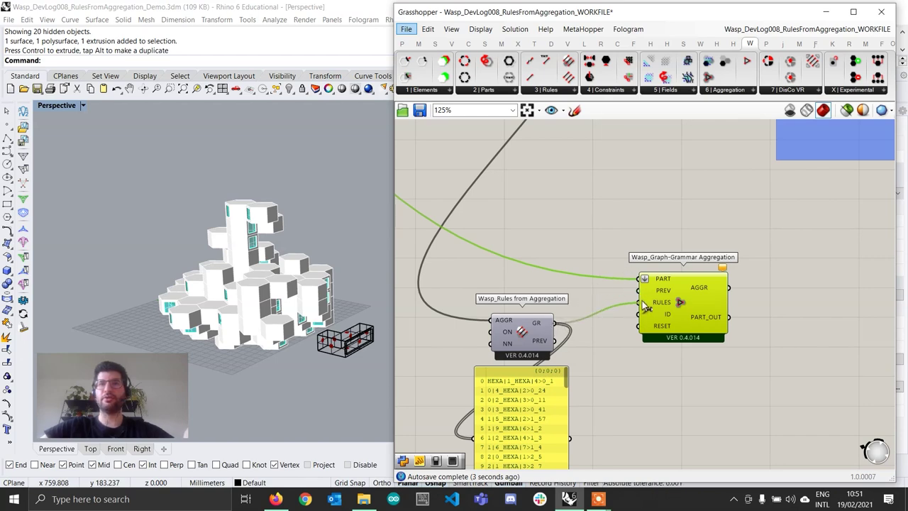
{"action": "scroll", "coordinate": [641, 304], "scroll_direction": "up", "scroll_amount": 2}
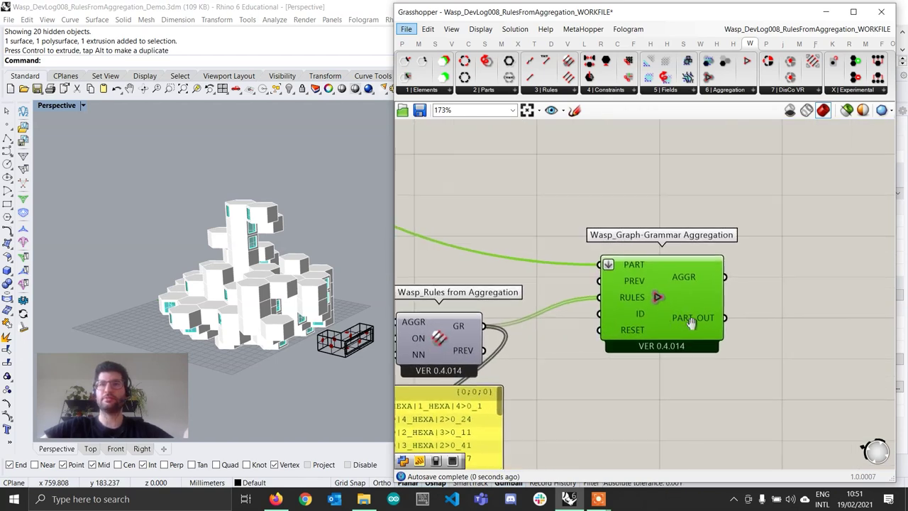
{"action": "left_click_drag", "start_coordinate": [634, 306], "coordinate": [719, 273]}
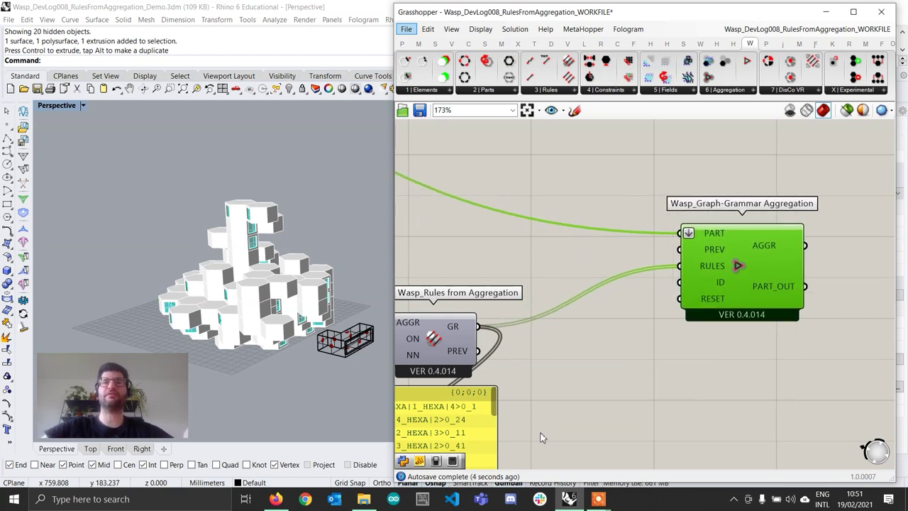
Add a Boolean toggle, set it to True and connect it to the Graph-Grammar Aggregation's RESET input
{"action": "double_click", "coordinate": [610, 320]}
{"action": "type", "text": "t"}
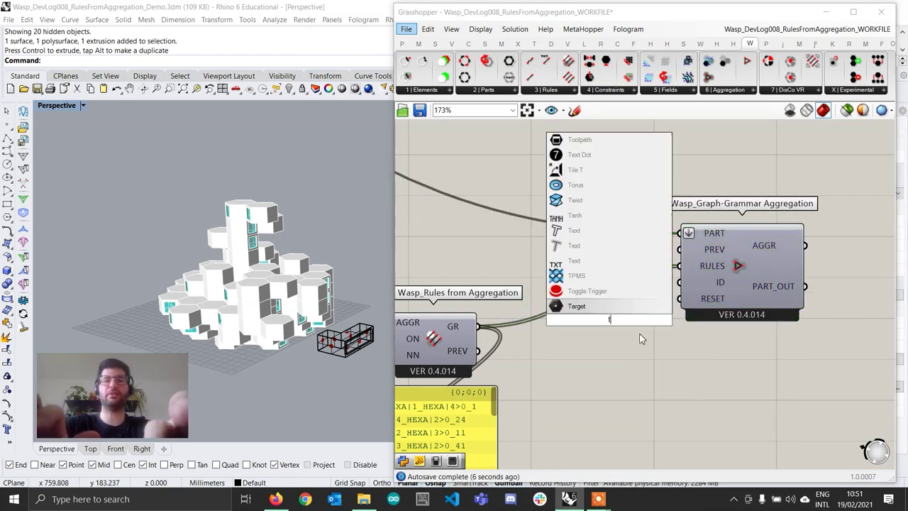
{"action": "type", "text": "oggle"}
{"action": "key", "text": "Return"}
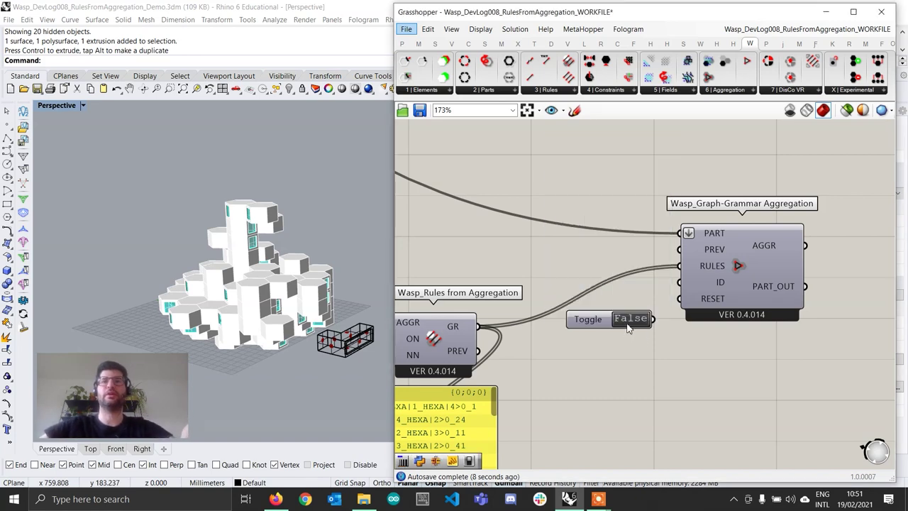
{"action": "left_click_drag", "start_coordinate": [653, 319], "coordinate": [680, 299]}
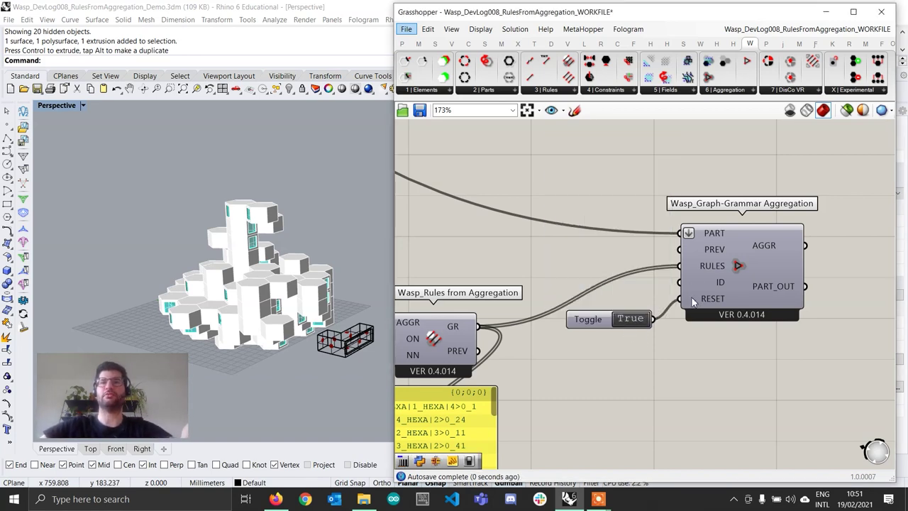
Shift the rules component, its panel, the toggle and the Graph-Grammar Aggregation together away from beneath the preview group
{"action": "scroll", "coordinate": [682, 341], "scroll_direction": "down", "scroll_amount": 3}
{"action": "scroll", "coordinate": [681, 344], "scroll_direction": "down", "scroll_amount": 1}
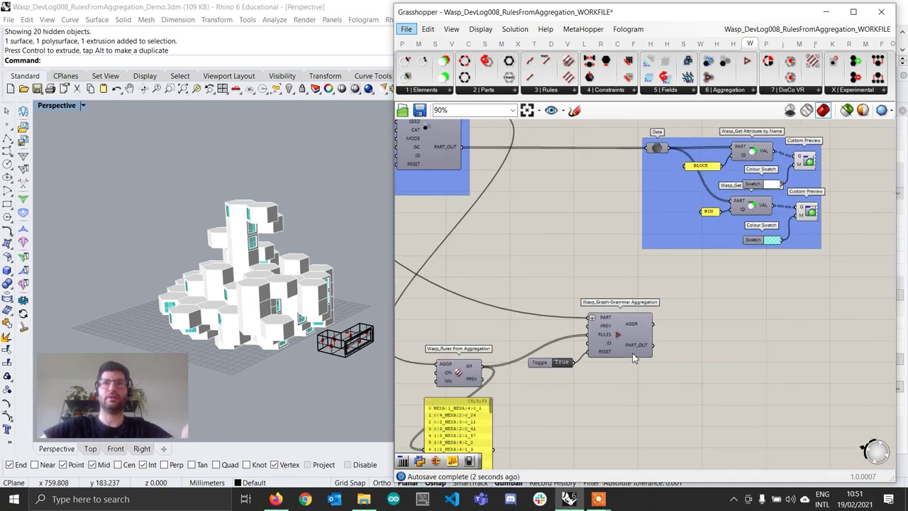
{"action": "left_click_drag", "start_coordinate": [615, 379], "coordinate": [614, 380]}
{"action": "right_click_drag", "start_coordinate": [612, 391], "coordinate": [663, 311]}
{"action": "scroll", "coordinate": [663, 312], "scroll_direction": "down", "scroll_amount": 2}
{"action": "left_click_drag", "start_coordinate": [711, 401], "coordinate": [519, 273]}
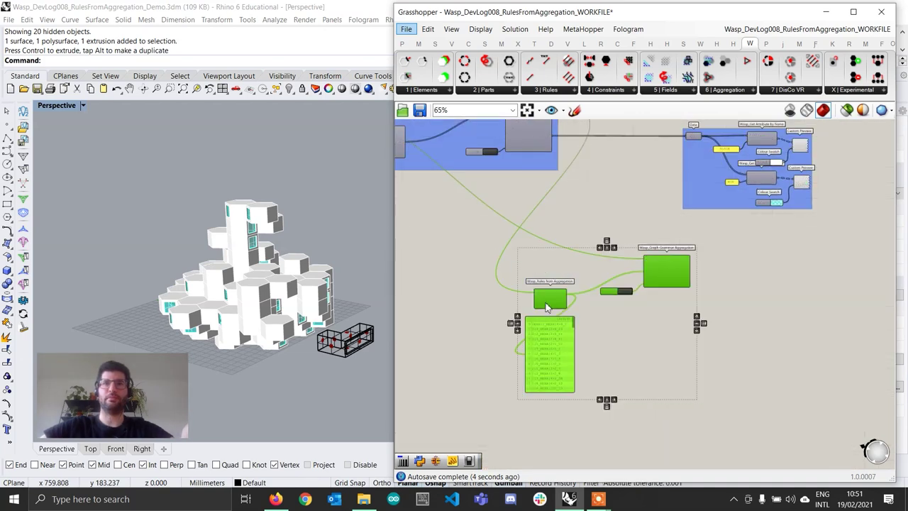
{"action": "left_click_drag", "start_coordinate": [546, 306], "coordinate": [433, 305]}
{"action": "left_click", "coordinate": [522, 308]}
{"action": "scroll", "coordinate": [596, 397], "scroll_direction": "up", "scroll_amount": 4}
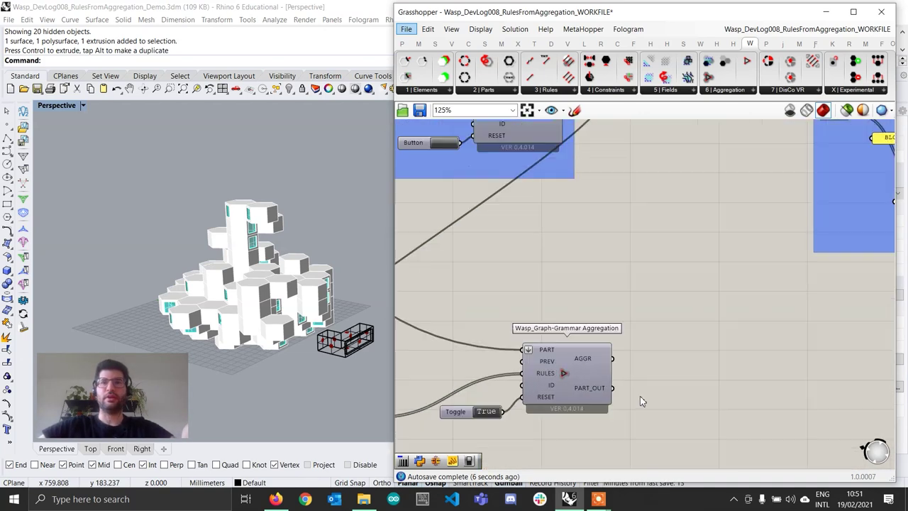
Connect the Graph-Grammar Aggregation's PART_OUT to the preview group's Data parameter in place of the Stochastic Aggregation's output
{"action": "left_click_drag", "start_coordinate": [622, 387], "coordinate": [779, 224]}
{"action": "scroll", "coordinate": [623, 397], "scroll_direction": "down", "scroll_amount": 3}
{"action": "scroll", "coordinate": [774, 223], "scroll_direction": "up", "scroll_amount": 2}
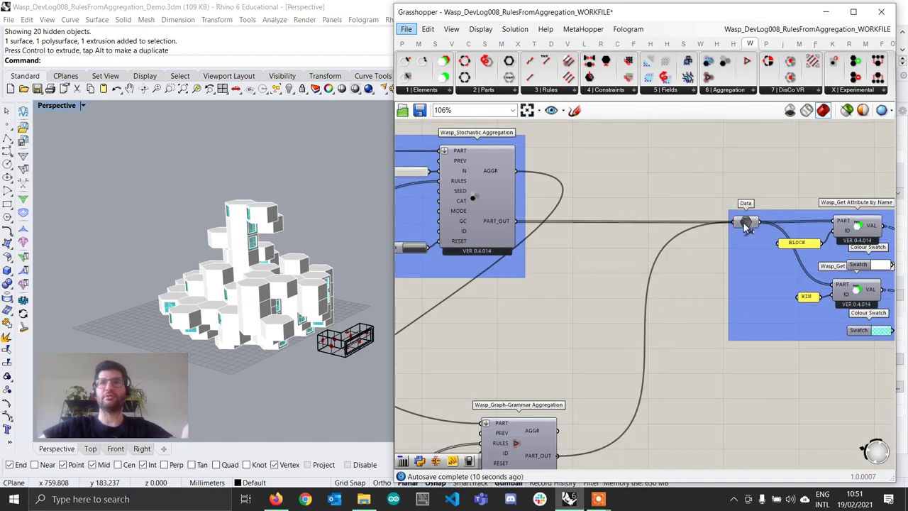
{"action": "scroll", "coordinate": [836, 183], "scroll_direction": "down", "scroll_amount": 2}
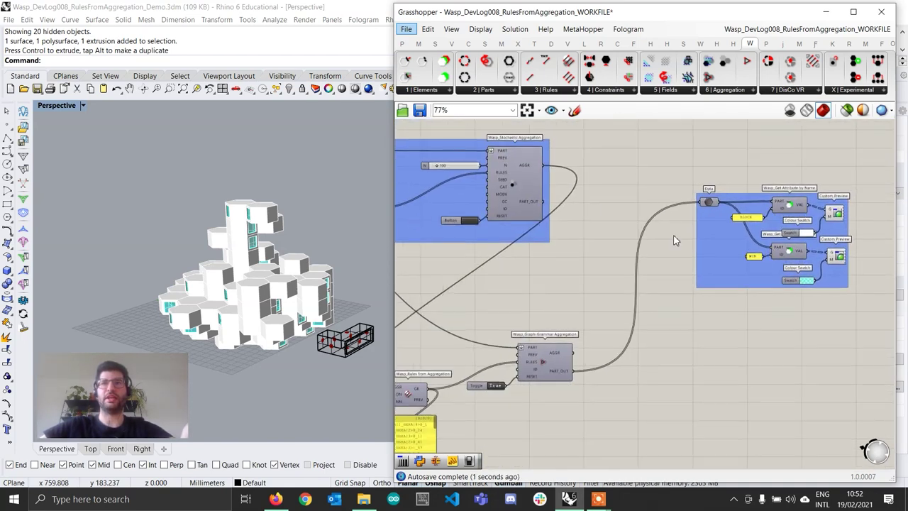
Reset the Wasp_Stochastic Aggregation to feed a new random arrangement of hexagonal blocks into the previewed graph-grammar rebuild
{"action": "left_click", "coordinate": [792, 204]}
{"action": "scroll", "coordinate": [265, 265], "scroll_direction": "up", "scroll_amount": 2}
{"action": "right_click_drag", "start_coordinate": [265, 266], "coordinate": [287, 220], "text": "shift"}
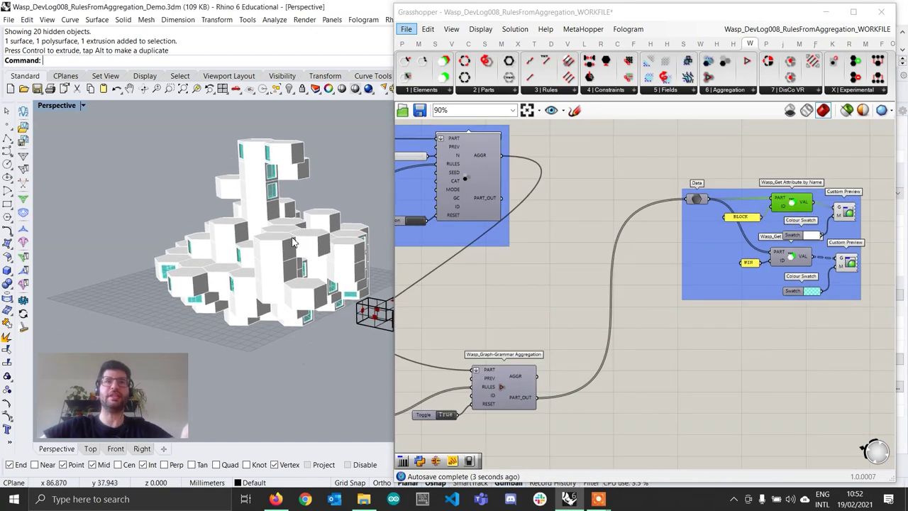
{"action": "right_click_drag", "start_coordinate": [463, 405], "coordinate": [500, 385]}
{"action": "left_click", "coordinate": [455, 205]}
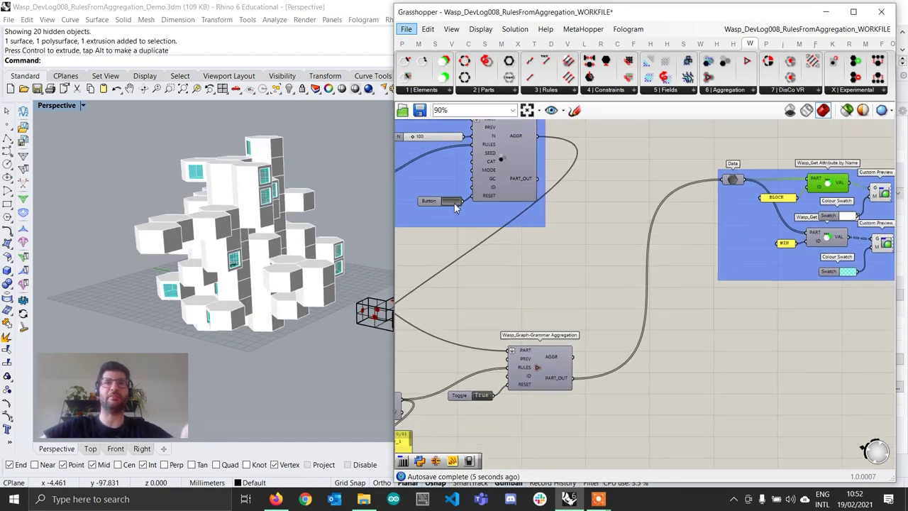
Generate another random arrangement of hexagonal blocks by resetting the Stochastic Aggregation again, updating the graph-grammar rebuild
{"action": "left_click", "coordinate": [455, 205]}
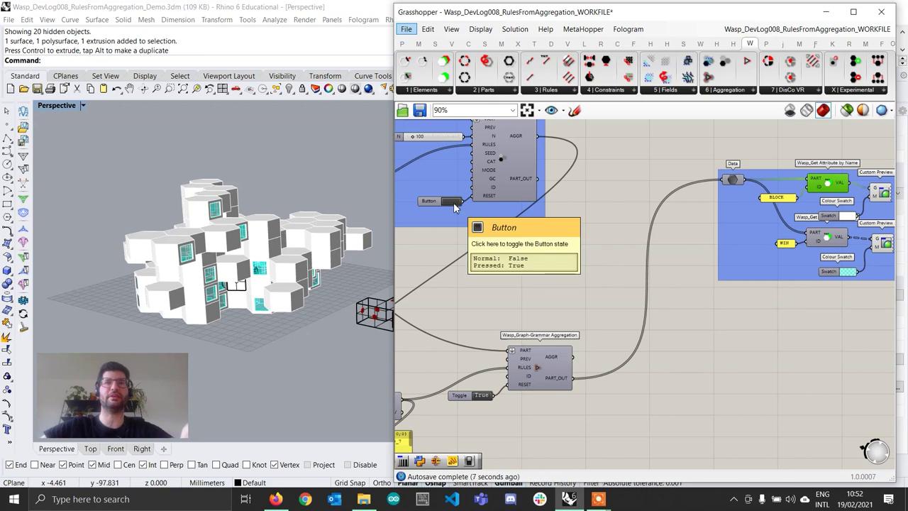
{"action": "right_click_drag", "start_coordinate": [455, 205], "coordinate": [576, 205]}
{"action": "left_click", "coordinate": [576, 205]}
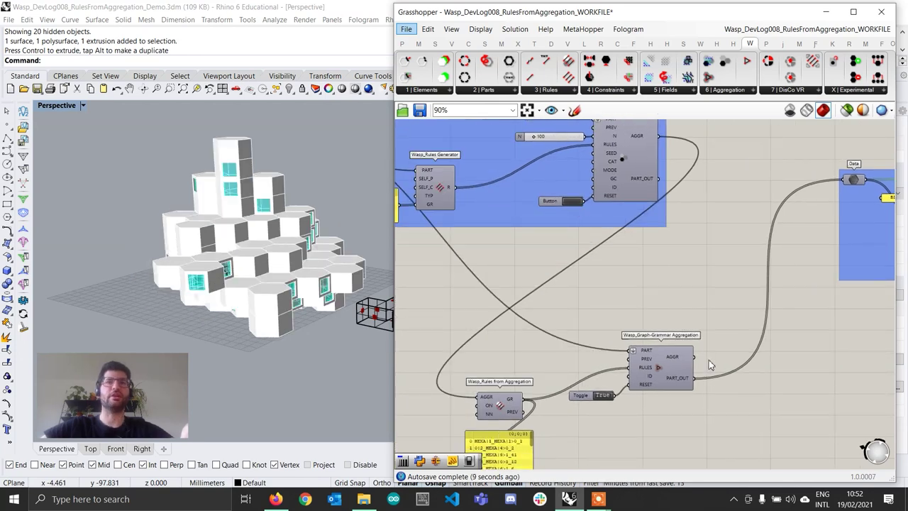
Examine the extracted graph-grammar rules list, its links to the Graph-Grammar Aggregation, and the rebuilt block model from several angles
{"action": "scroll", "coordinate": [573, 253], "scroll_direction": "down", "scroll_amount": 3}
{"action": "right_click_drag", "start_coordinate": [700, 279], "coordinate": [663, 322]}
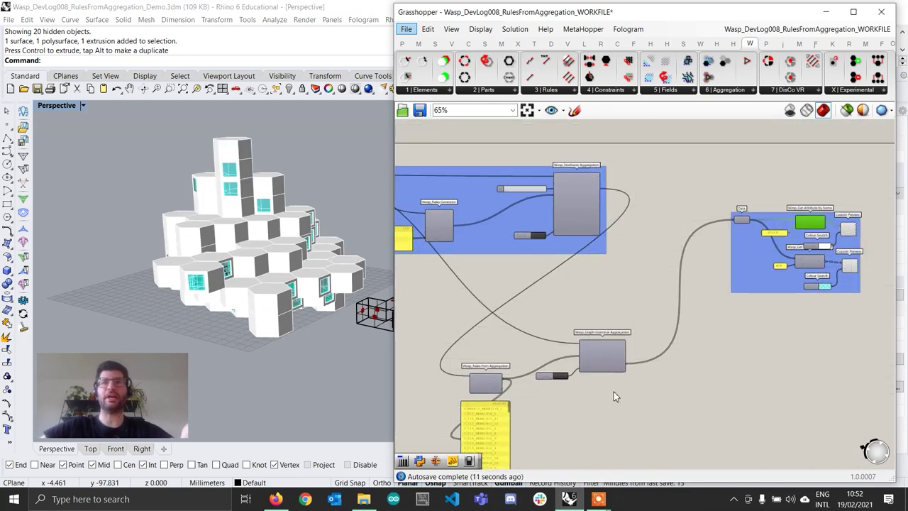
{"action": "scroll", "coordinate": [614, 396], "scroll_direction": "up", "scroll_amount": 6}
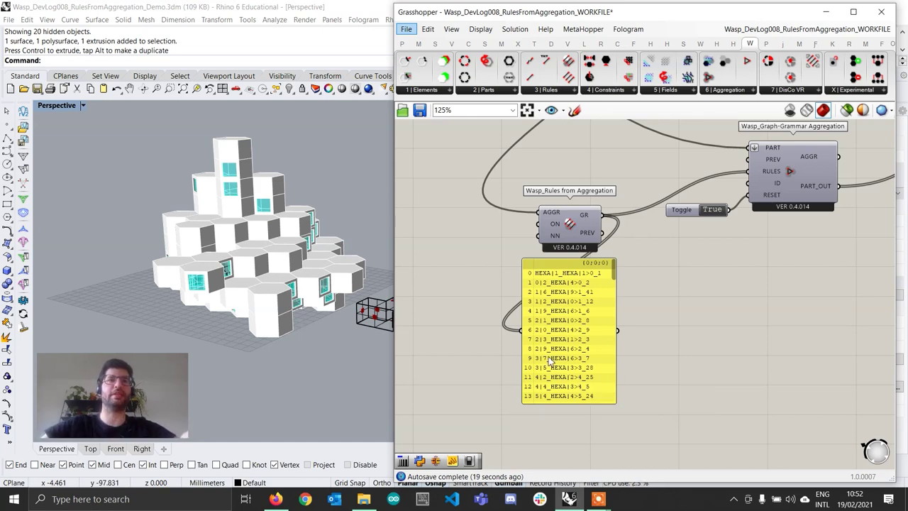
{"action": "right_click_drag", "start_coordinate": [221, 328], "coordinate": [255, 283]}
{"action": "scroll", "coordinate": [419, 255], "scroll_direction": "down", "scroll_amount": 2}
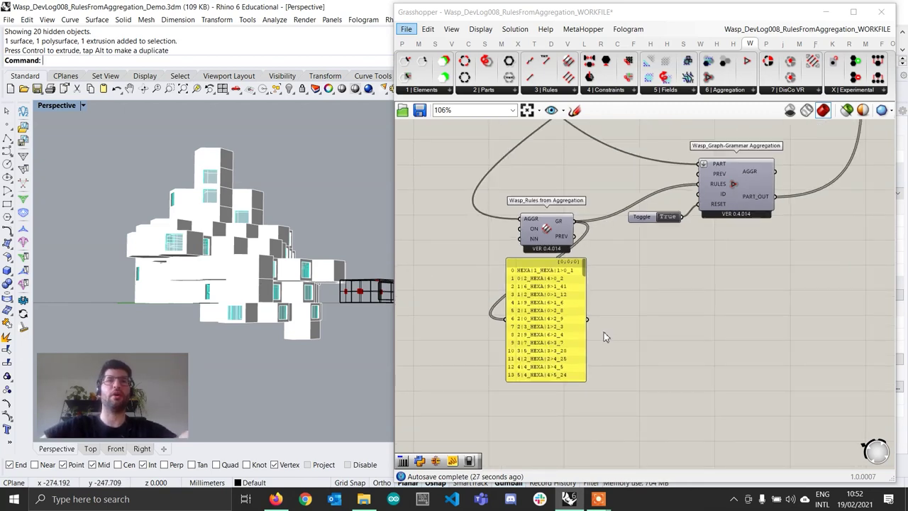
{"action": "scroll", "coordinate": [575, 311], "scroll_direction": "down", "scroll_amount": 2}
{"action": "scroll", "coordinate": [298, 312], "scroll_direction": "up", "scroll_amount": 4}
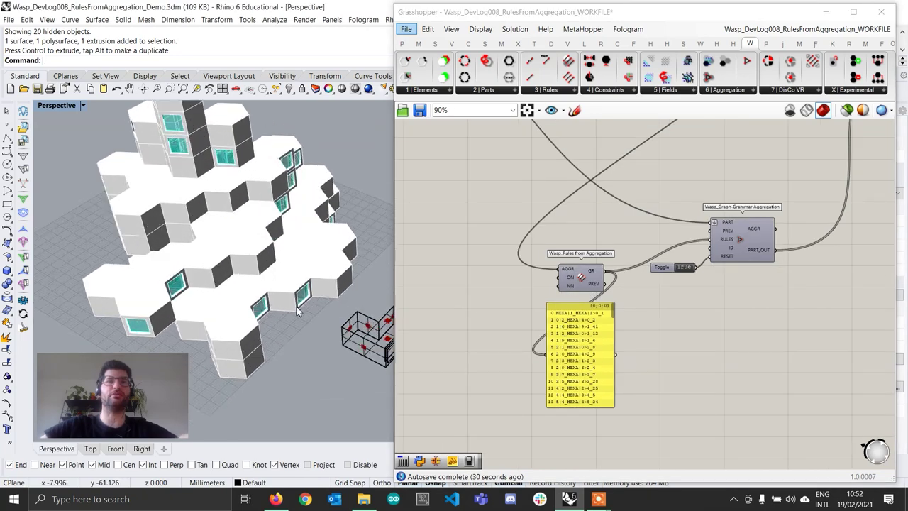
{"action": "right_click_drag", "start_coordinate": [298, 312], "coordinate": [305, 279]}
{"action": "scroll", "coordinate": [305, 278], "scroll_direction": "down", "scroll_amount": 3}
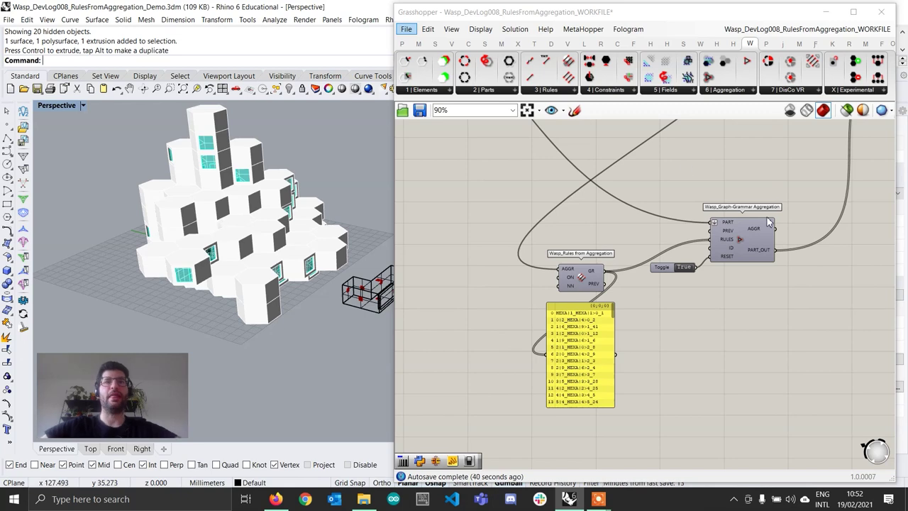
{"action": "scroll", "coordinate": [791, 224], "scroll_direction": "down", "scroll_amount": 2}
{"action": "right_click_drag", "start_coordinate": [792, 224], "coordinate": [609, 285]}
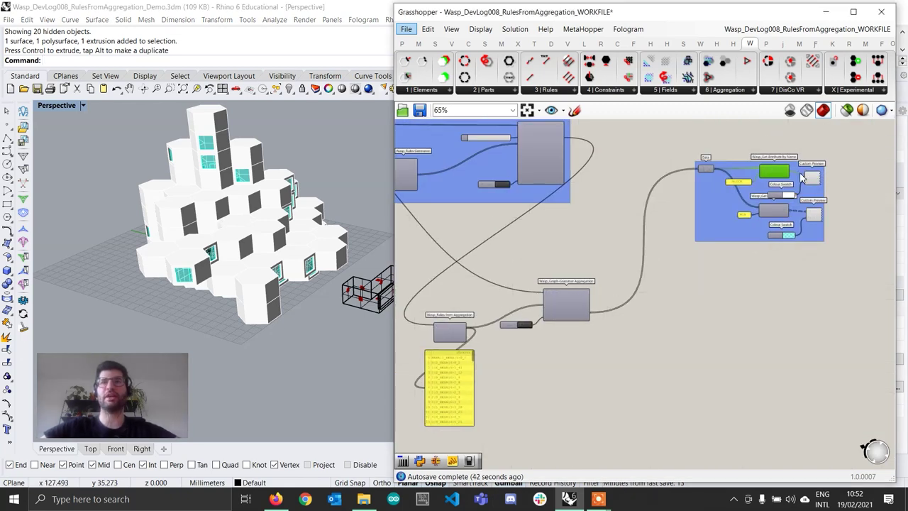
{"action": "scroll", "coordinate": [549, 321], "scroll_direction": "up", "scroll_amount": 2}
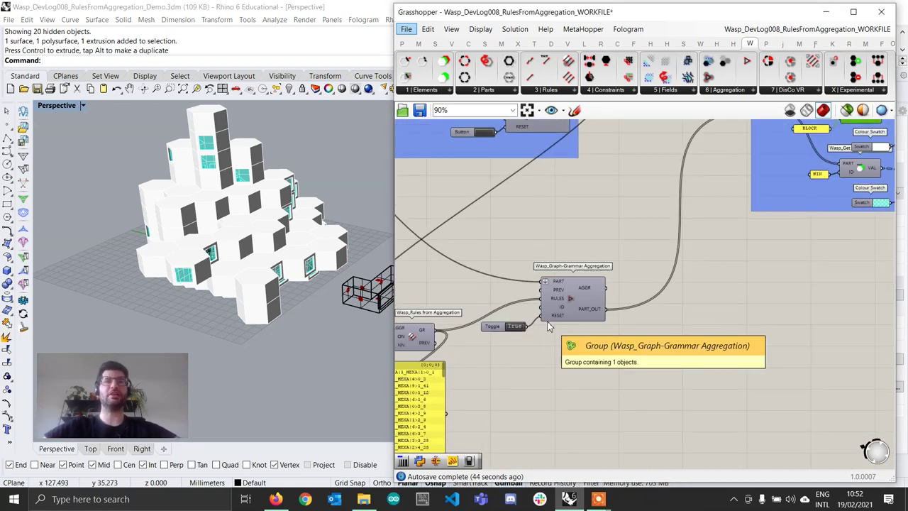
{"action": "scroll", "coordinate": [550, 325], "scroll_direction": "down", "scroll_amount": 4}
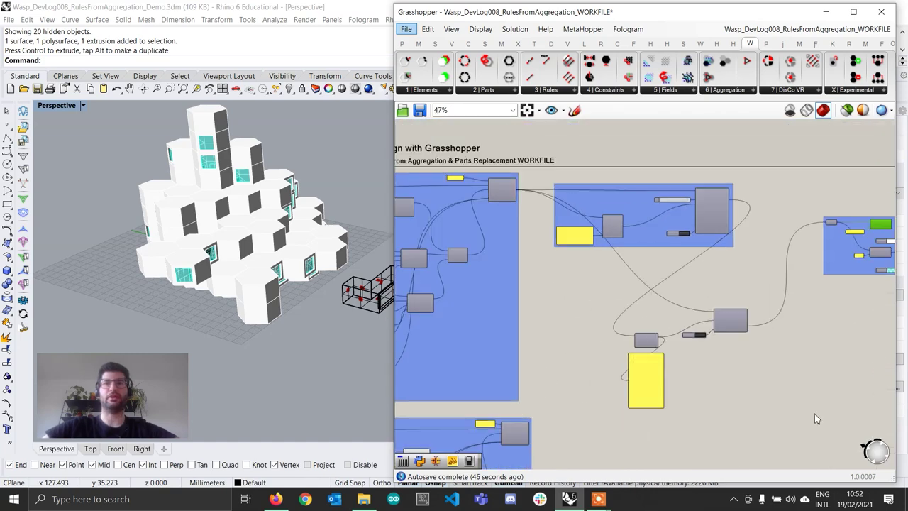
Move the rules component, its panel, the toggle and the Graph-Grammar Aggregation further from the stochastic aggregation group to free canvas space
{"action": "scroll", "coordinate": [667, 312], "scroll_direction": "up", "scroll_amount": 2}
{"action": "left_click_drag", "start_coordinate": [751, 317], "coordinate": [786, 341]}
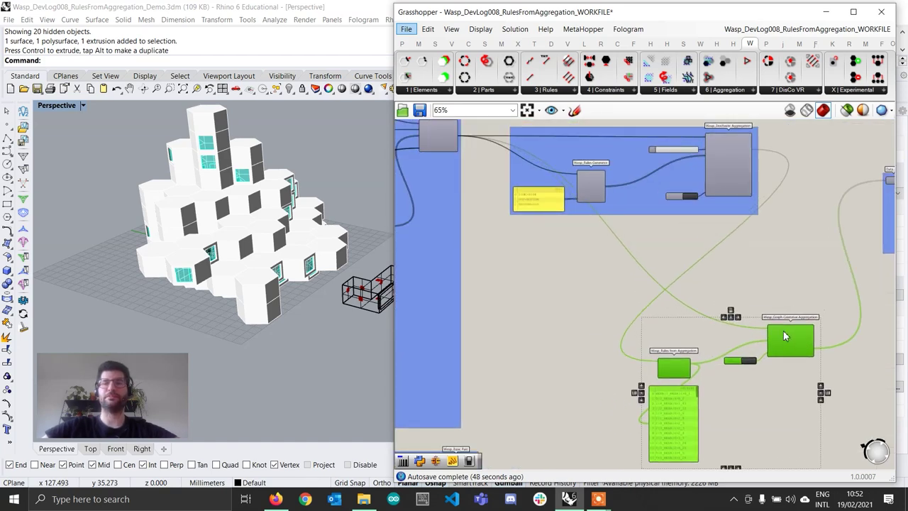
{"action": "left_click", "coordinate": [674, 316]}
Add a Wasp_Transform Part component in the free space between the stochastic aggregation group and the rules component
{"action": "scroll", "coordinate": [673, 315], "scroll_direction": "up", "scroll_amount": 1}
{"action": "right_click_drag", "start_coordinate": [648, 305], "coordinate": [652, 328]}
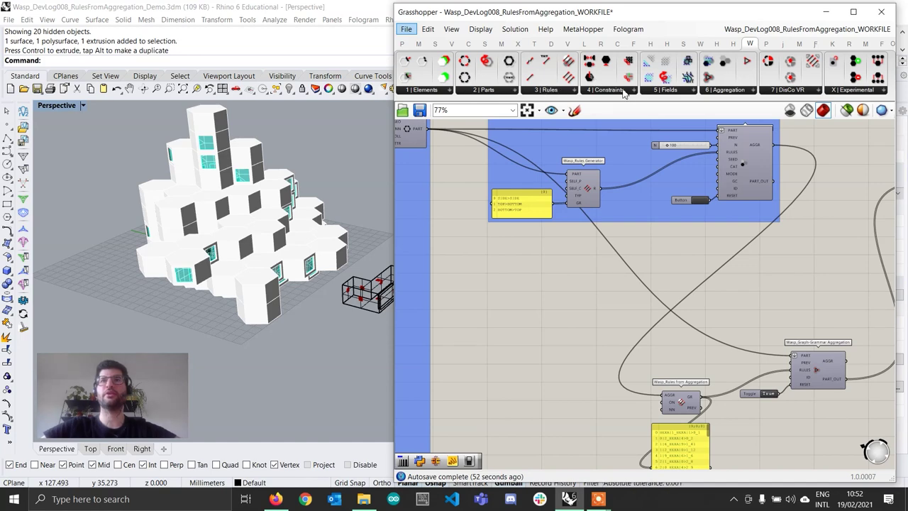
{"action": "left_click", "coordinate": [497, 91]}
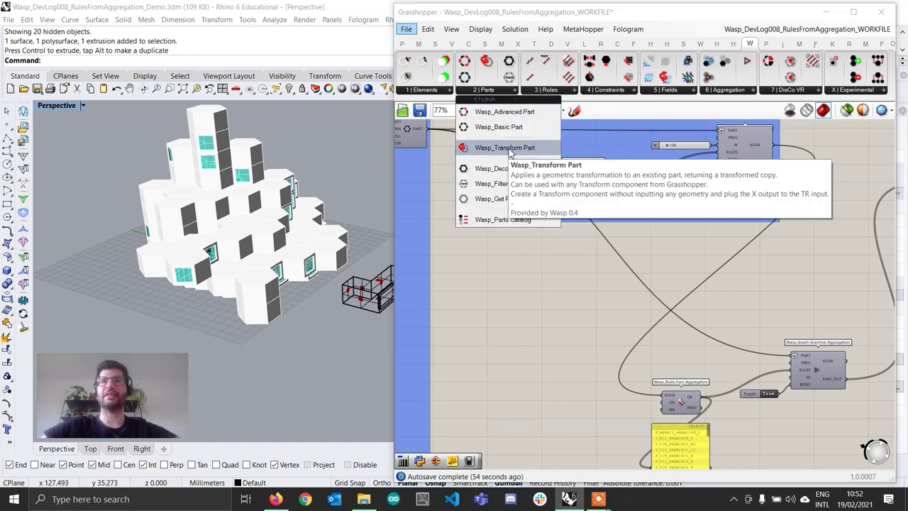
{"action": "left_click_drag", "start_coordinate": [510, 150], "coordinate": [619, 316]}
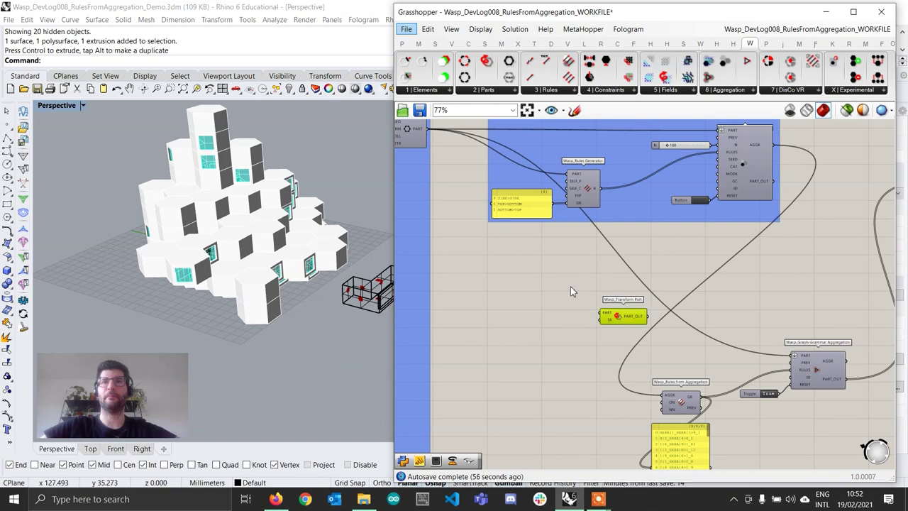
Connect the Wasp_Basic Part's PART output to the Wasp_Transform Part's PART input and shift the transform component slightly aside
{"action": "right_click_drag", "start_coordinate": [526, 247], "coordinate": [551, 276]}
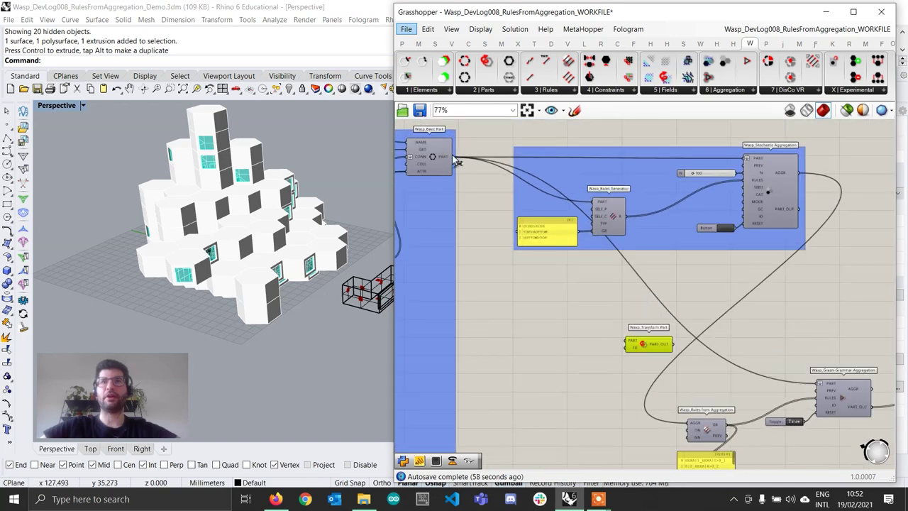
{"action": "left_click_drag", "start_coordinate": [453, 158], "coordinate": [628, 343]}
{"action": "scroll", "coordinate": [628, 343], "scroll_direction": "up", "scroll_amount": 4}
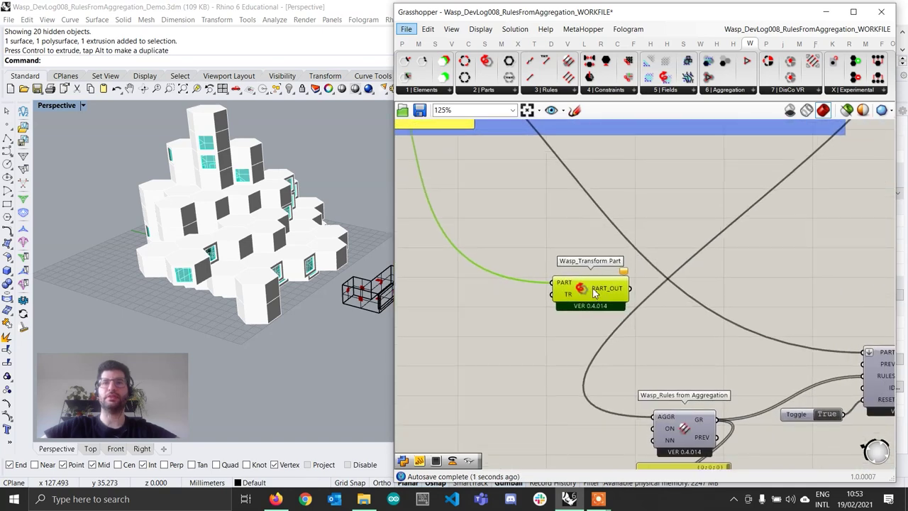
{"action": "left_click_drag", "start_coordinate": [595, 293], "coordinate": [639, 287]}
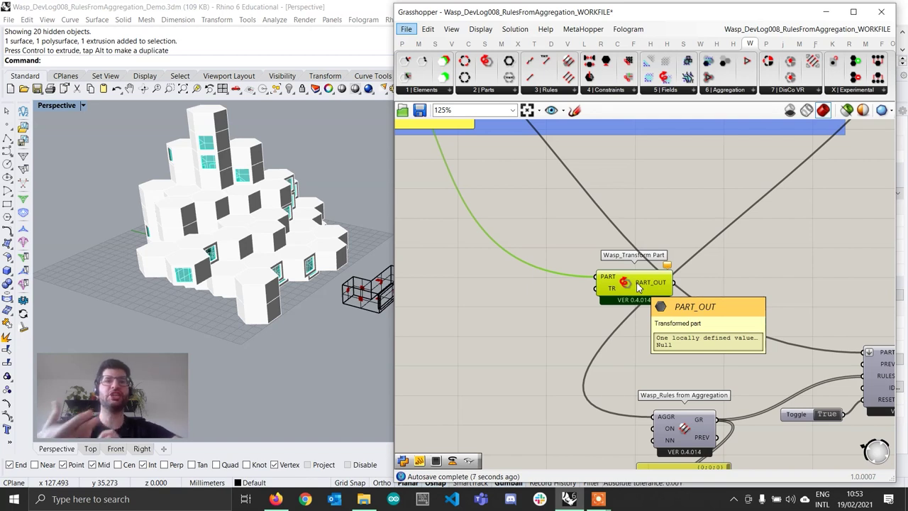
{"action": "left_click", "coordinate": [624, 338]}
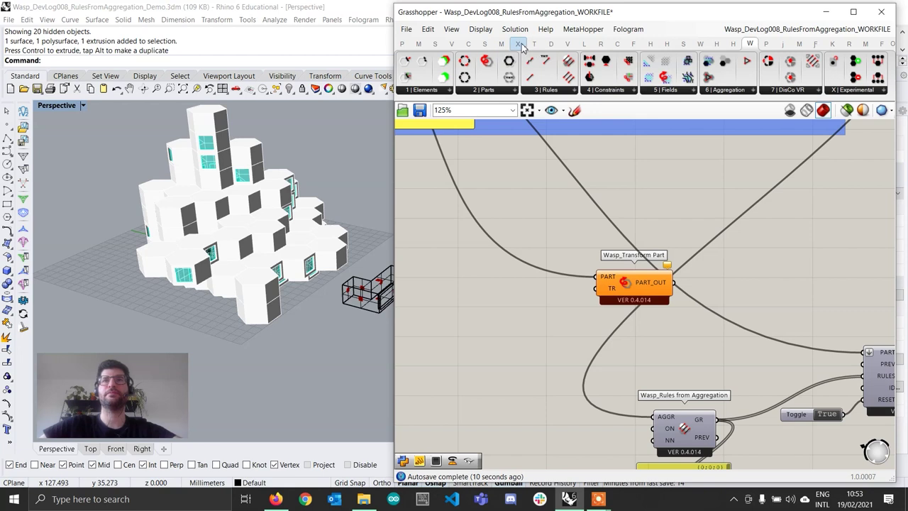
Add a Scale NU component and position it in front of the Wasp_Transform Part
{"action": "double_click", "coordinate": [515, 298]}
{"action": "type", "text": "sc"}
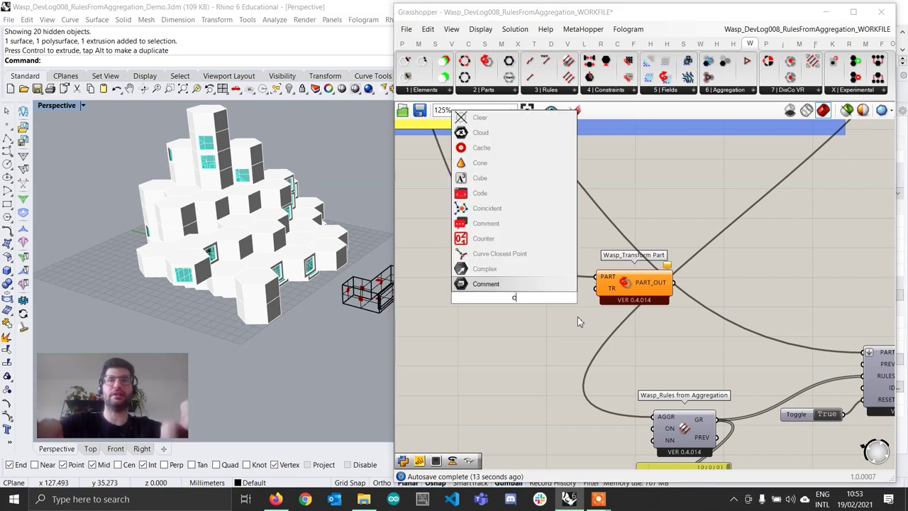
{"action": "type", "text": "ale NU"}
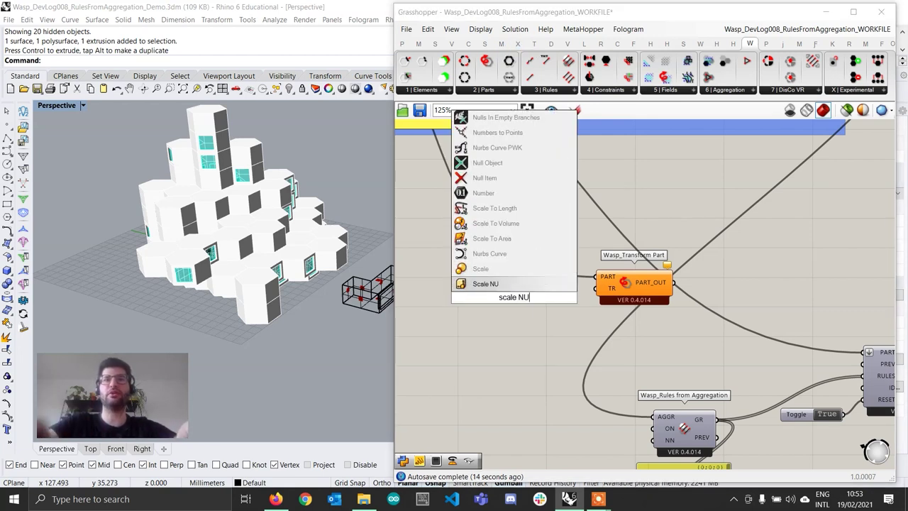
{"action": "key", "text": "Return"}
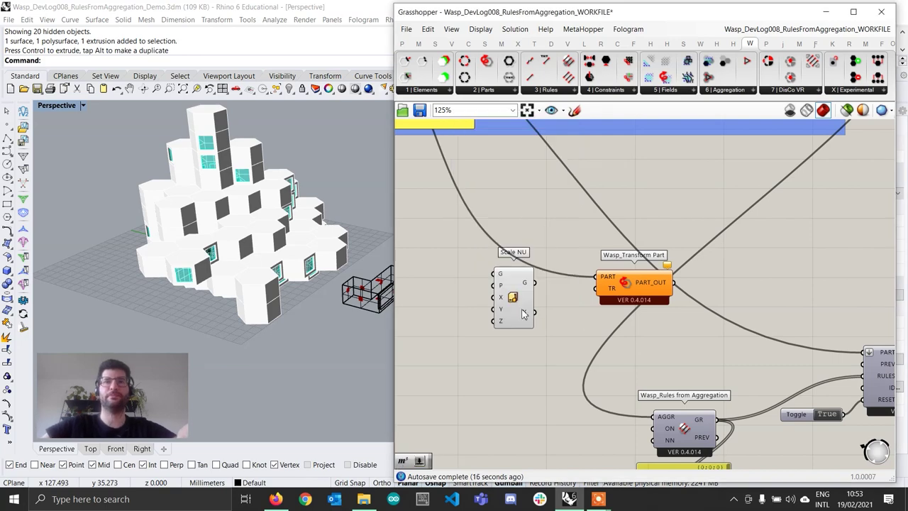
{"action": "left_click_drag", "start_coordinate": [520, 308], "coordinate": [516, 323]}
{"action": "right_click_drag", "start_coordinate": [522, 309], "coordinate": [630, 301]}
{"action": "scroll", "coordinate": [615, 302], "scroll_direction": "up", "scroll_amount": 1}
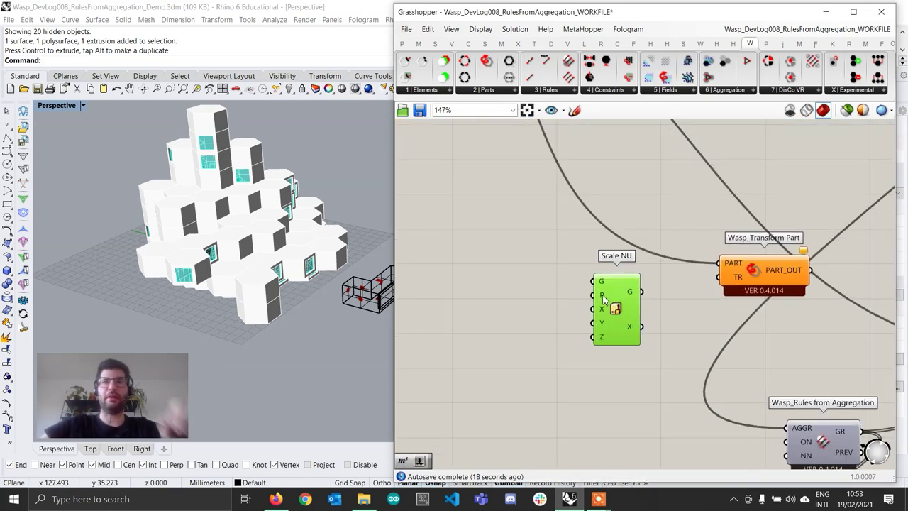
Add a Volume component in front of Scale NU
{"action": "mouse_move", "coordinate": [604, 299]}
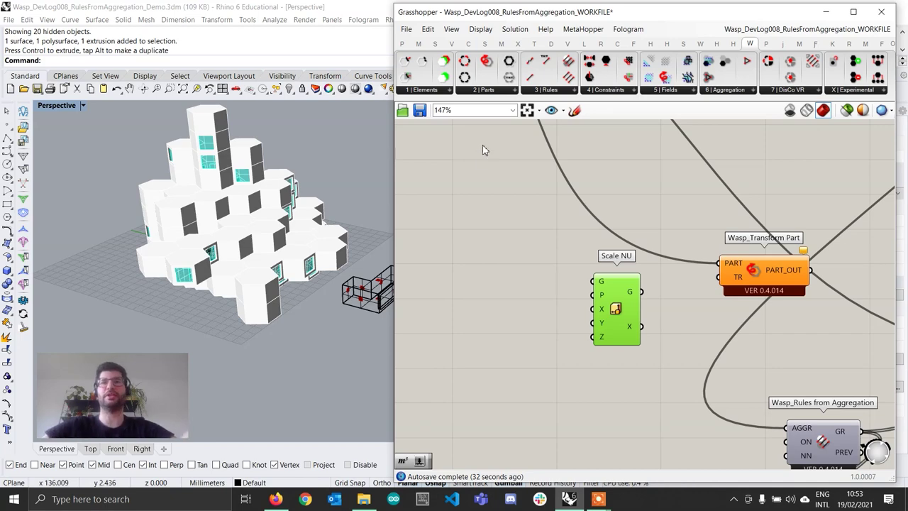
{"action": "scroll", "coordinate": [621, 266], "scroll_direction": "down", "scroll_amount": 3}
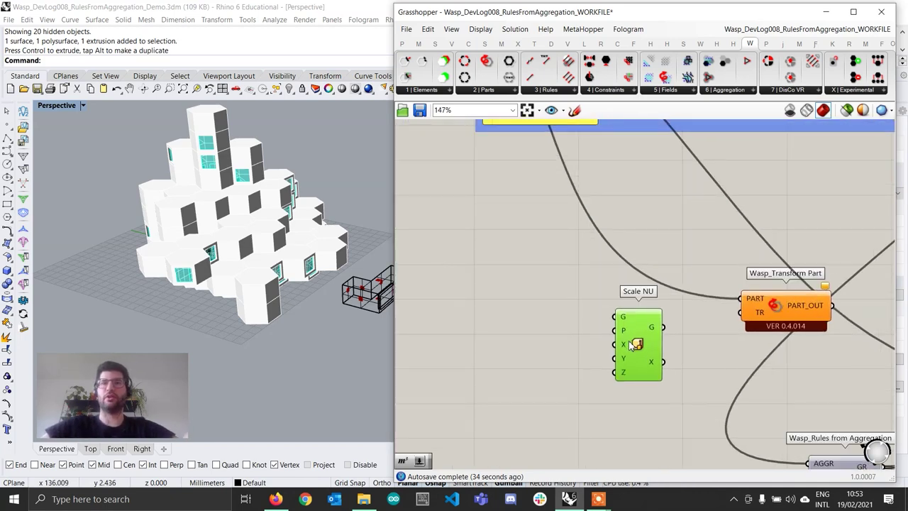
{"action": "scroll", "coordinate": [567, 321], "scroll_direction": "down", "scroll_amount": 3}
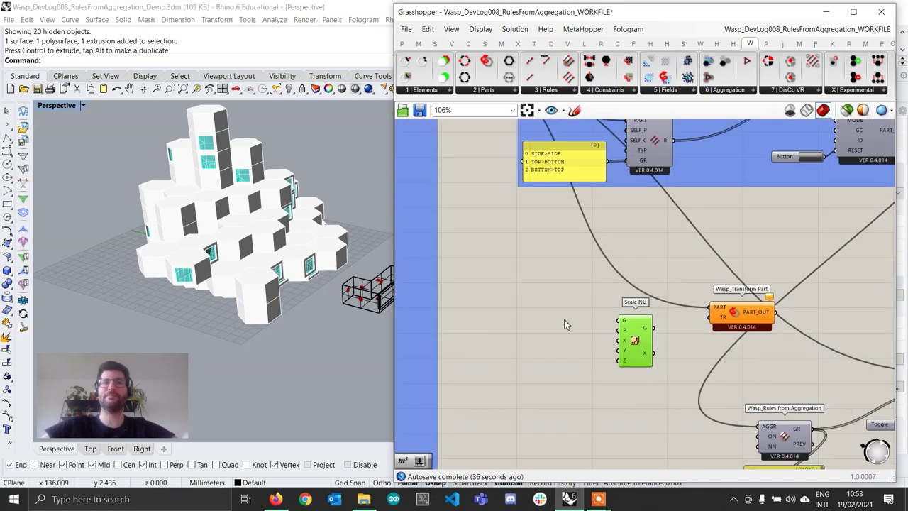
{"action": "right_click_drag", "start_coordinate": [597, 310], "coordinate": [647, 311]}
{"action": "scroll", "coordinate": [554, 313], "scroll_direction": "down", "scroll_amount": 1}
{"action": "scroll", "coordinate": [631, 355], "scroll_direction": "up", "scroll_amount": 2}
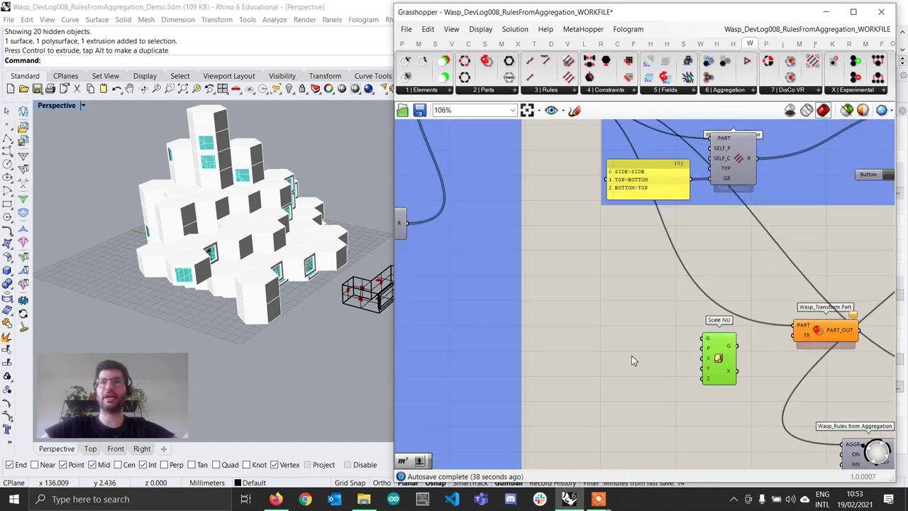
{"action": "double_click", "coordinate": [632, 356]}
{"action": "type", "text": "volume"}
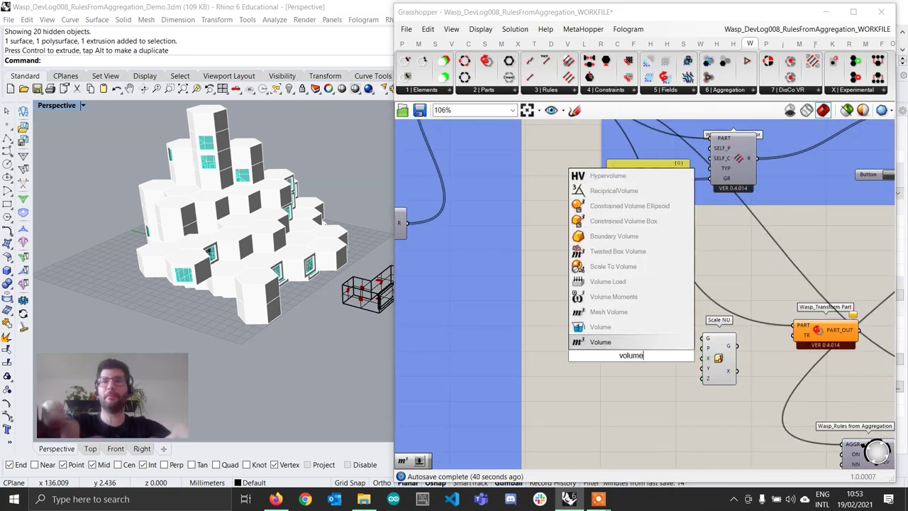
{"action": "key", "text": "Return"}
Connect the Geometry parameter from the part definition group to the Volume component's G input
{"action": "scroll", "coordinate": [724, 410], "scroll_direction": "down", "scroll_amount": 4}
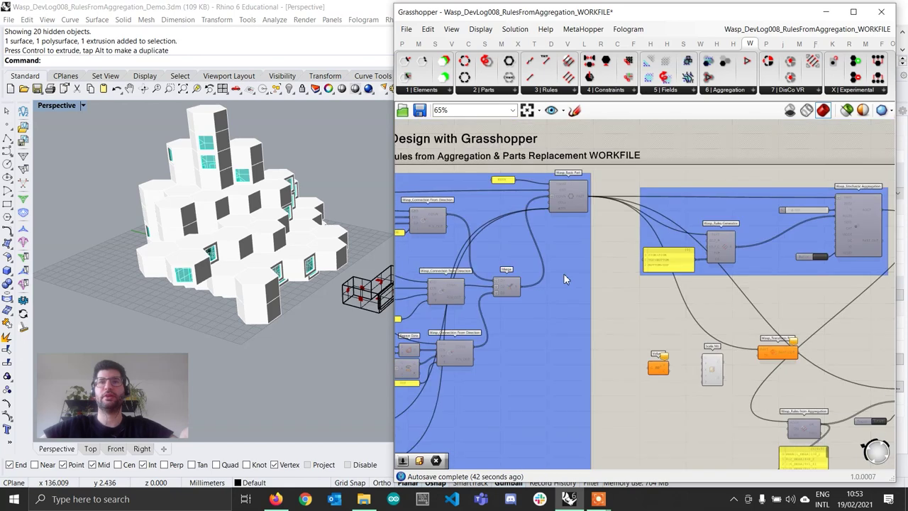
{"action": "scroll", "coordinate": [699, 382], "scroll_direction": "up", "scroll_amount": 2}
{"action": "left_click", "coordinate": [691, 371]}
{"action": "scroll", "coordinate": [691, 372], "scroll_direction": "down", "scroll_amount": 4}
{"action": "right_click_drag", "start_coordinate": [630, 347], "coordinate": [663, 343]}
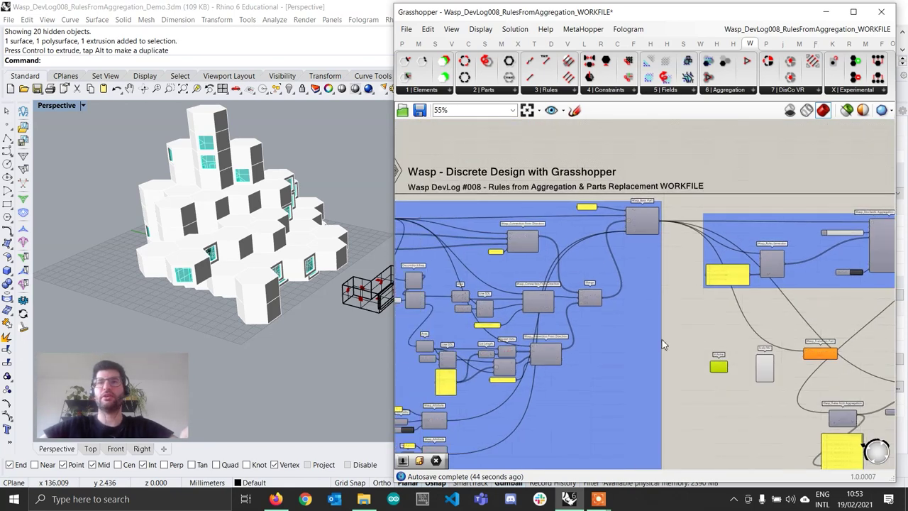
{"action": "scroll", "coordinate": [354, 188], "scroll_direction": "up", "scroll_amount": 5}
{"action": "scroll", "coordinate": [520, 225], "scroll_direction": "up", "scroll_amount": 4}
{"action": "left_click", "coordinate": [491, 209]}
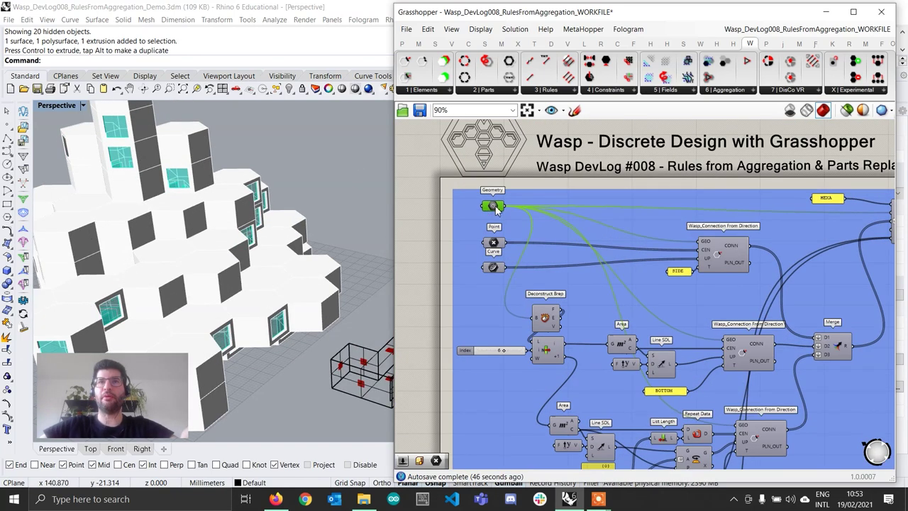
{"action": "left_click_drag", "start_coordinate": [501, 209], "coordinate": [879, 339]}
{"action": "scroll", "coordinate": [495, 154], "scroll_direction": "down", "scroll_amount": 3}
{"action": "scroll", "coordinate": [627, 310], "scroll_direction": "up", "scroll_amount": 7}
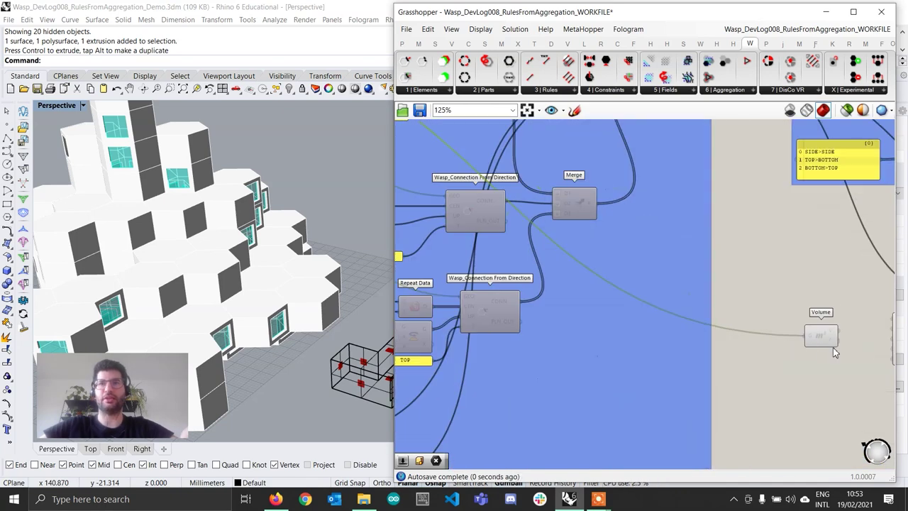
Connect the Volume component's C output to Scale NU's P input and move Volume close beside Scale NU
{"action": "left_click", "coordinate": [608, 297]}
{"action": "right_click_drag", "start_coordinate": [128, 332], "coordinate": [247, 286]}
{"action": "right_click_drag", "start_coordinate": [717, 355], "coordinate": [650, 348]}
{"action": "scroll", "coordinate": [587, 326], "scroll_direction": "up", "scroll_amount": 1}
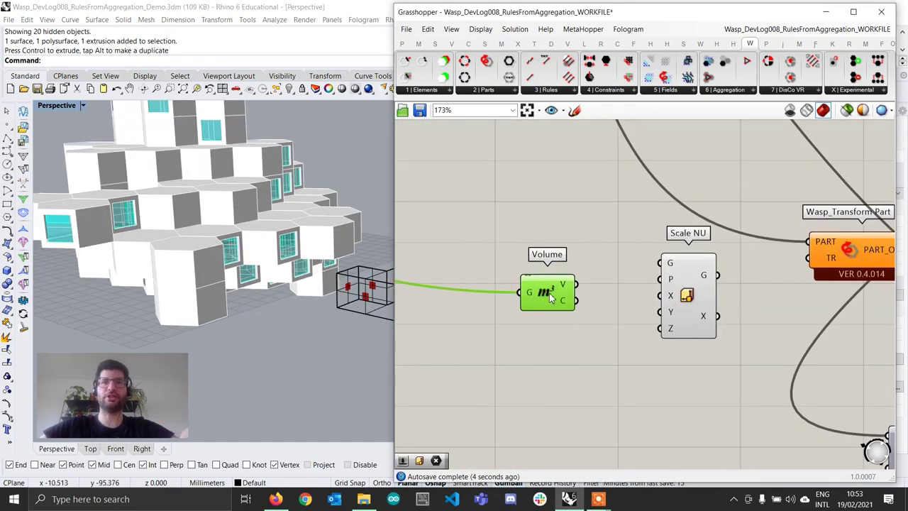
{"action": "left_click_drag", "start_coordinate": [550, 298], "coordinate": [608, 284]}
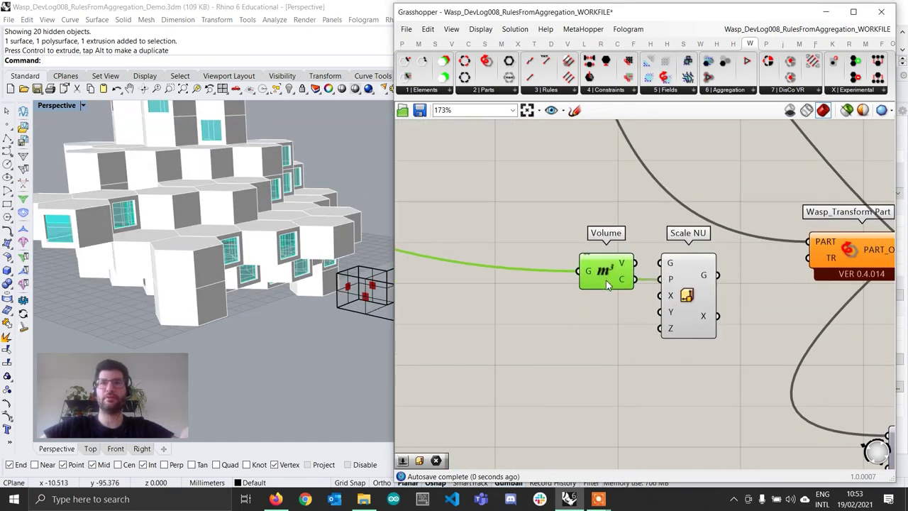
Add a number slider with the value 1.20 beside Scale NU's factor inputs
{"action": "double_click", "coordinate": [607, 332]}
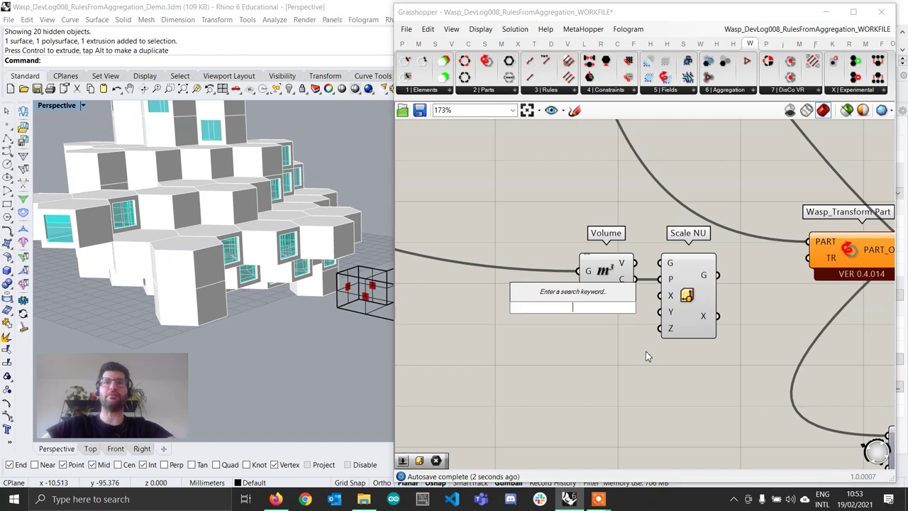
{"action": "type", "text": "1.2"}
{"action": "key", "text": "Return"}
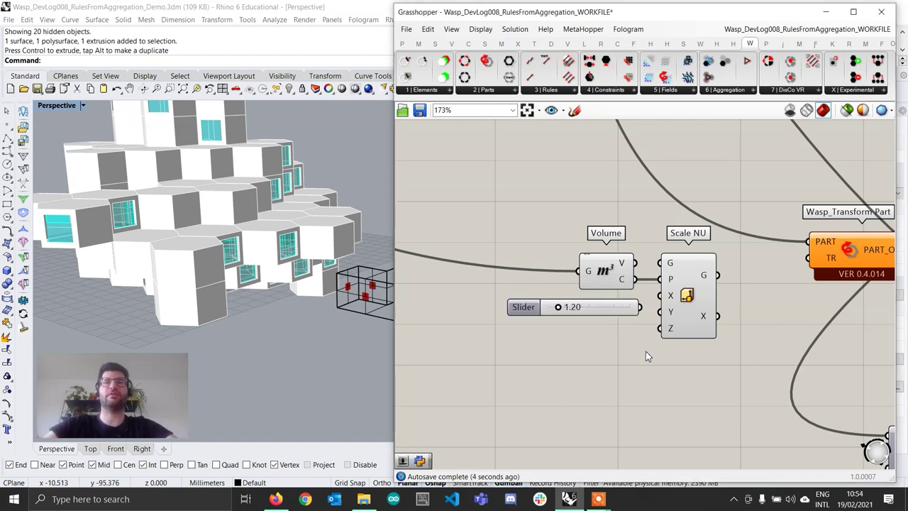
Connect the 1.20 number slider to Scale NU's X input
{"action": "left_click_drag", "start_coordinate": [639, 307], "coordinate": [660, 295]}
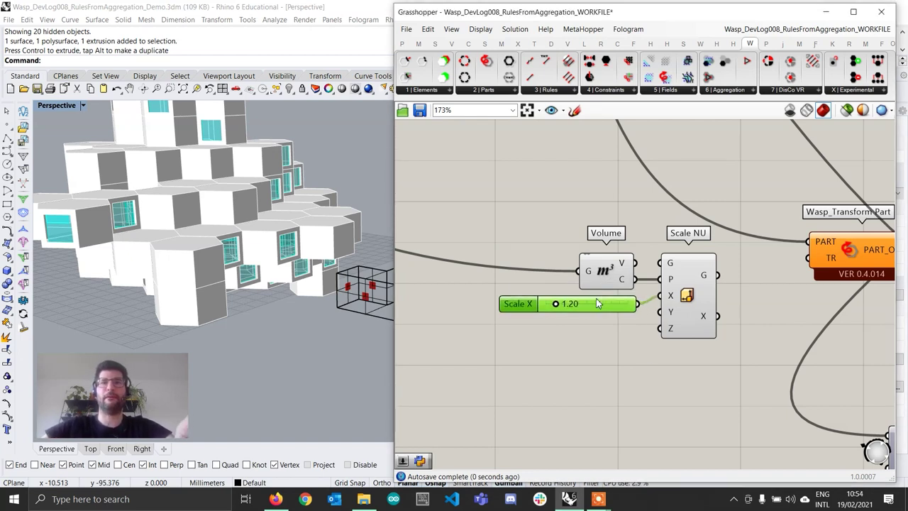
{"action": "left_click", "coordinate": [585, 330]}
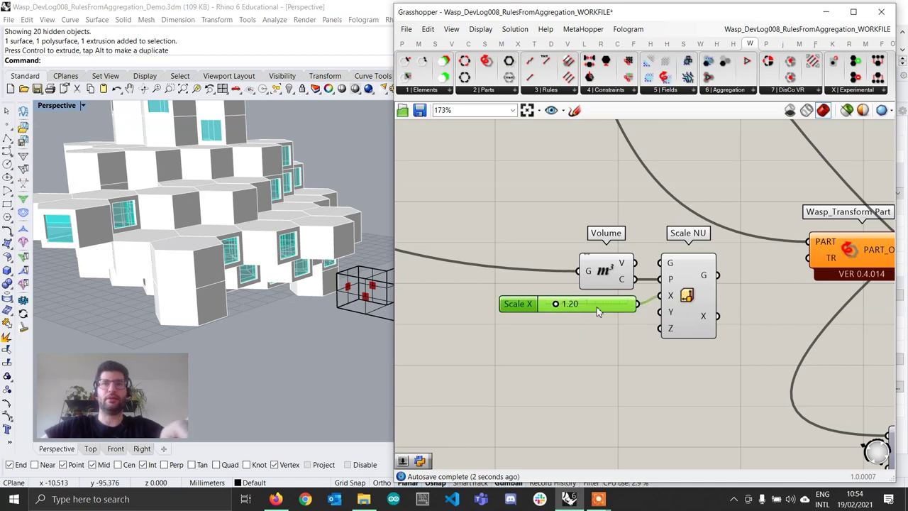
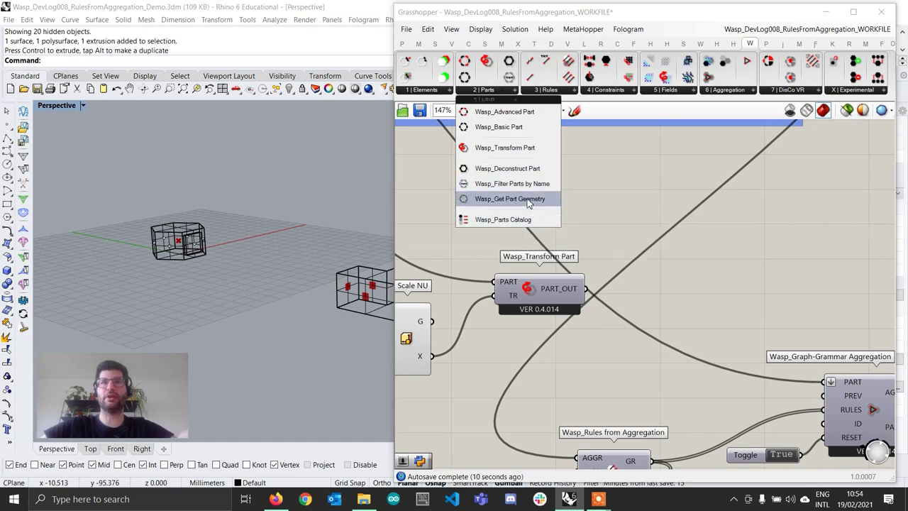
Add a Wasp_Get Part Geometry component and connect Wasp_Transform Part's PART_OUT to its PART input
{"action": "left_click_drag", "start_coordinate": [524, 199], "coordinate": [657, 301]}
{"action": "left_click_drag", "start_coordinate": [587, 288], "coordinate": [640, 306]}
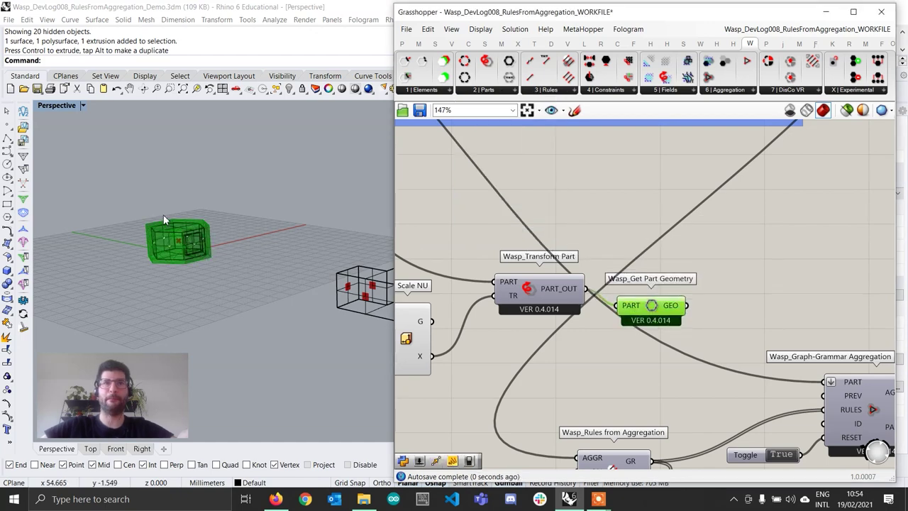
{"action": "right_click_drag", "start_coordinate": [163, 214], "coordinate": [243, 239]}
{"action": "scroll", "coordinate": [272, 281], "scroll_direction": "up", "scroll_amount": 5}
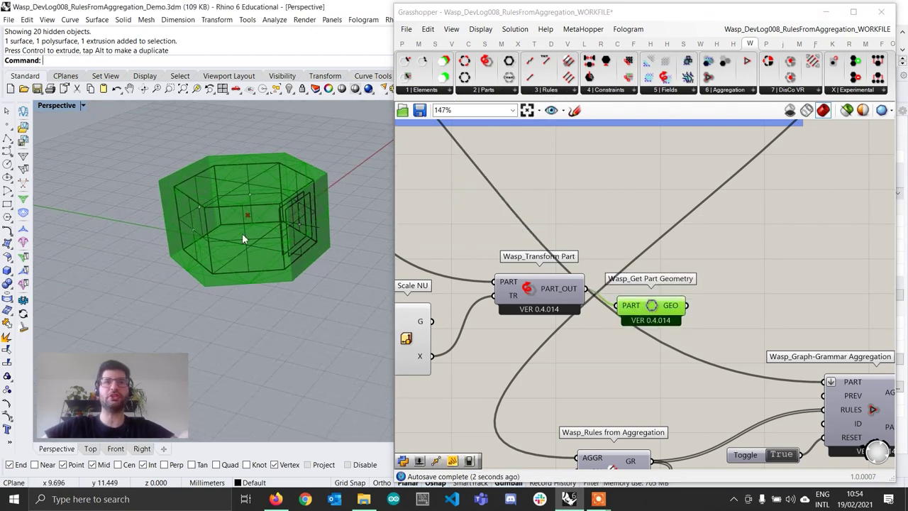
Set the Scale Z slider feeding Scale NU to 0.80
{"action": "right_click_drag", "start_coordinate": [661, 347], "coordinate": [741, 317]}
{"action": "right_click_drag", "start_coordinate": [642, 334], "coordinate": [713, 330]}
{"action": "scroll", "coordinate": [495, 341], "scroll_direction": "up", "scroll_amount": 2}
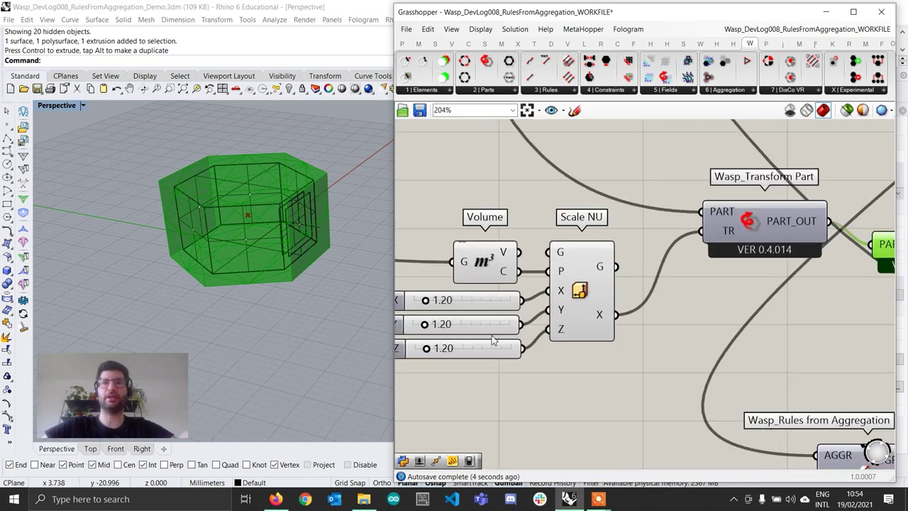
{"action": "right_click_drag", "start_coordinate": [453, 369], "coordinate": [540, 362]}
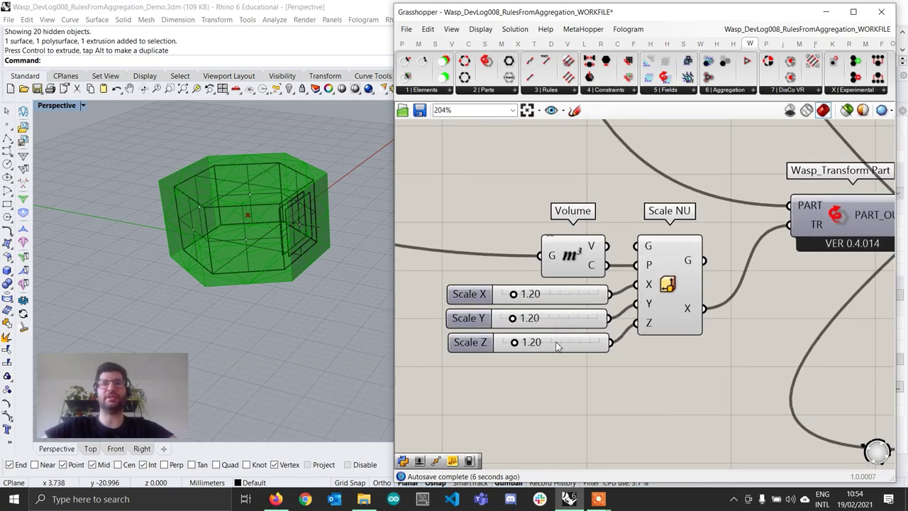
{"action": "left_click", "coordinate": [540, 343]}
{"action": "double_click", "coordinate": [541, 343]}
{"action": "type", "text": "0.8"}
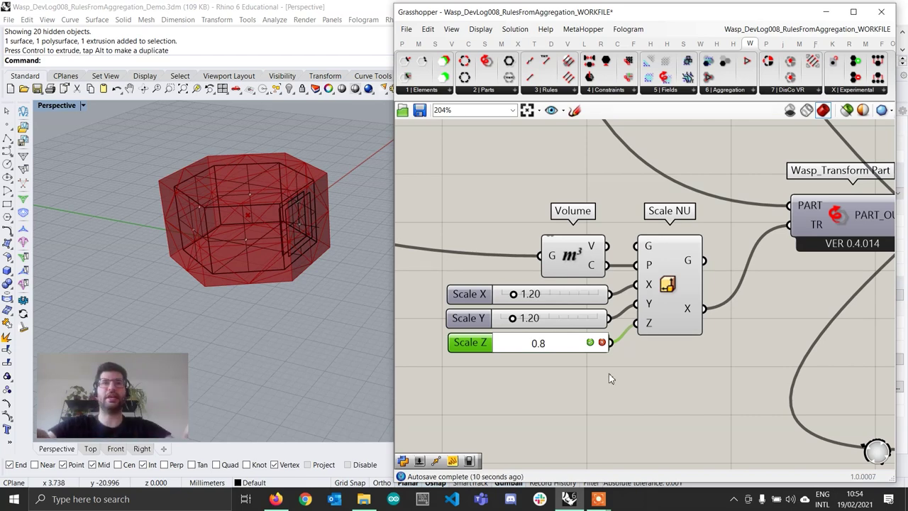
{"action": "key", "text": "Return"}
{"action": "right_click_drag", "start_coordinate": [333, 315], "coordinate": [306, 312]}
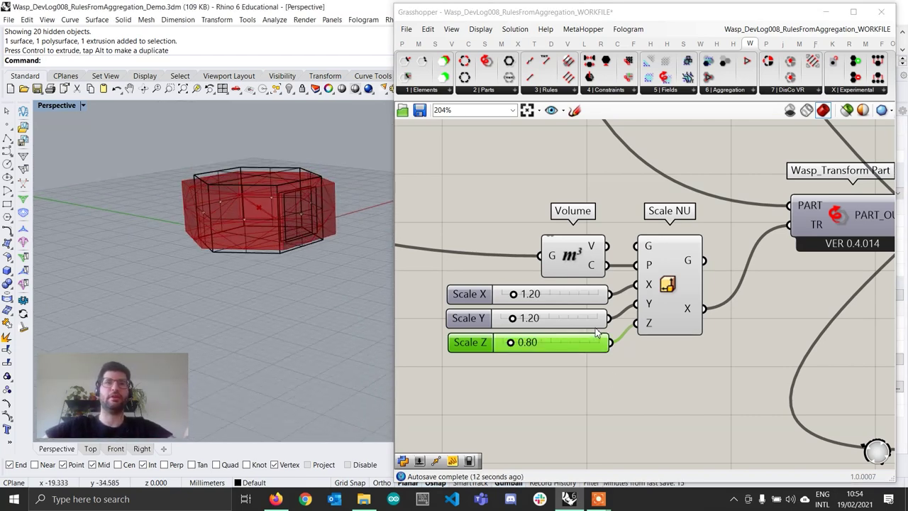
Set the Scale Y slider feeding Scale NU to 1.00
{"action": "double_click", "coordinate": [539, 318]}
{"action": "type", "text": "1"}
{"action": "key", "text": "Return"}
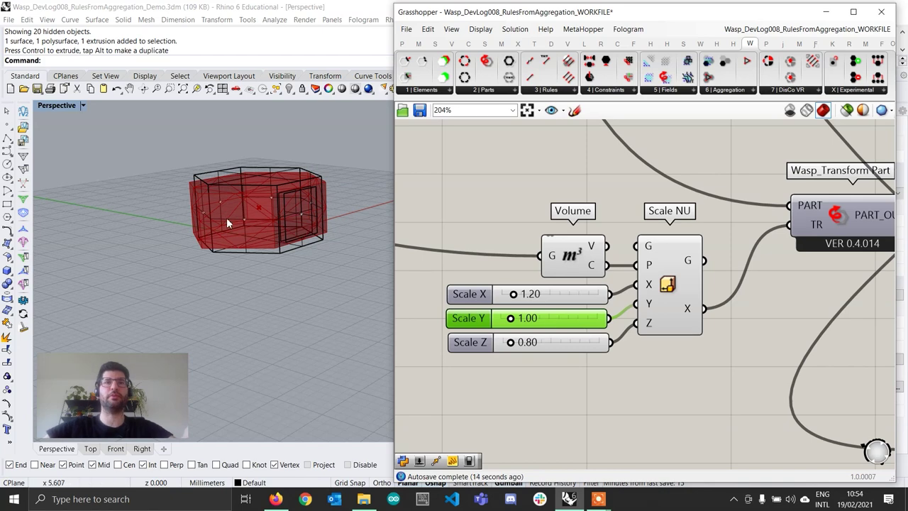
{"action": "right_click_drag", "start_coordinate": [227, 219], "coordinate": [228, 238]}
Set the Scale X slider to 1.50 and compare the scaled part with the original block
{"action": "double_click", "coordinate": [561, 295]}
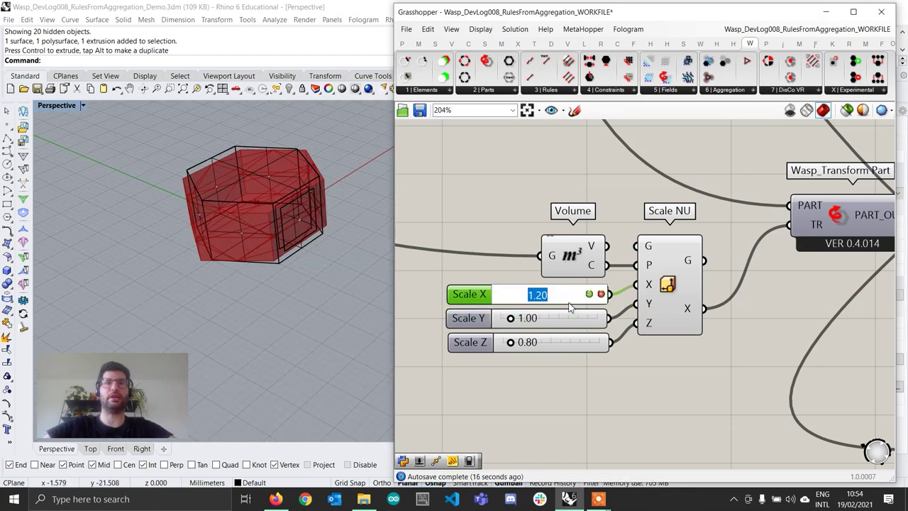
{"action": "type", "text": "1.5"}
{"action": "key", "text": "Return"}
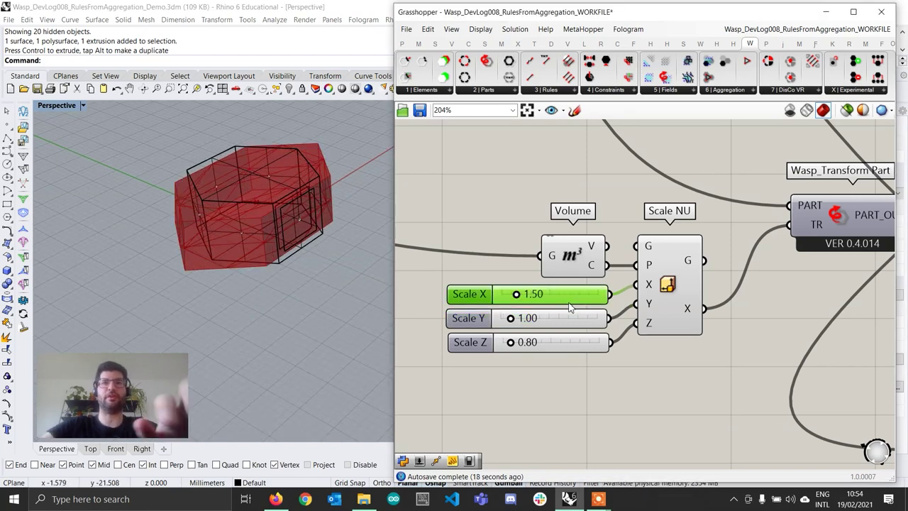
{"action": "right_click_drag", "start_coordinate": [344, 229], "coordinate": [279, 253]}
{"action": "scroll", "coordinate": [260, 290], "scroll_direction": "down", "scroll_amount": 7}
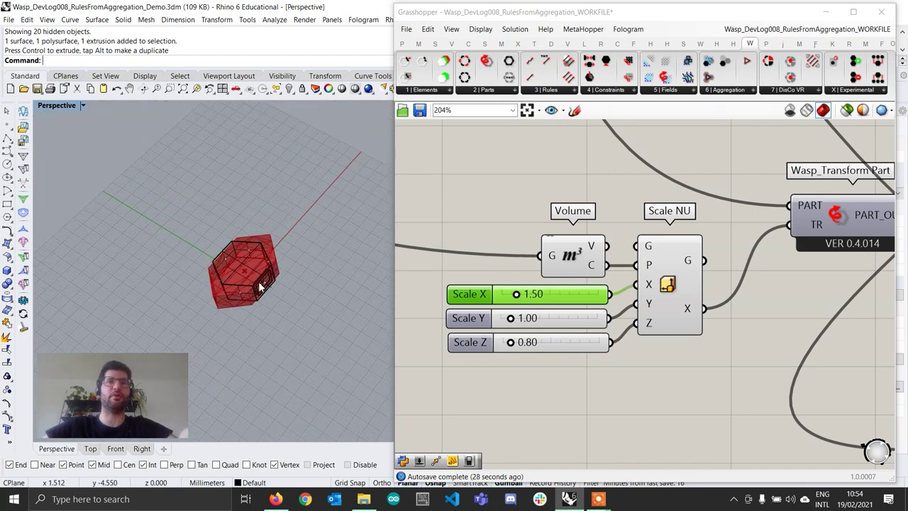
{"action": "right_click_drag", "start_coordinate": [259, 286], "coordinate": [198, 278]}
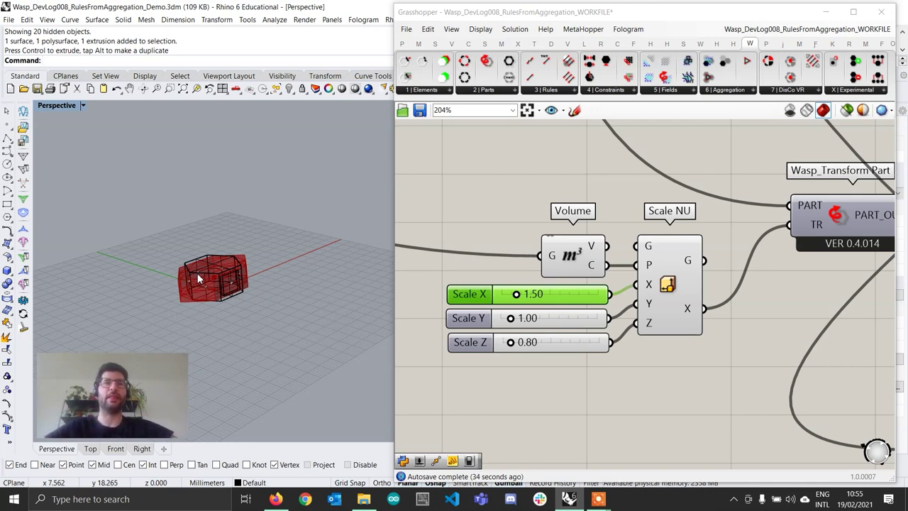
{"action": "right_click_drag", "start_coordinate": [198, 273], "coordinate": [155, 315], "text": "ctrl"}
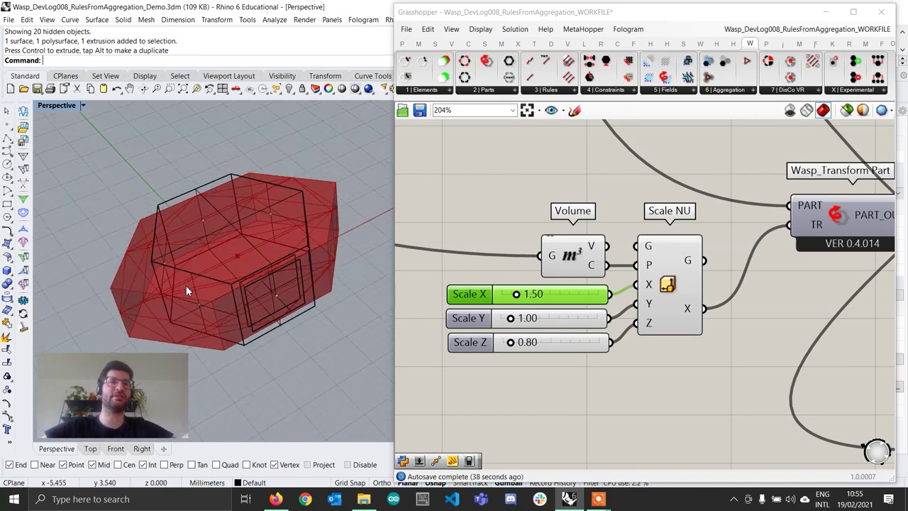
Move the Wasp_Get Part Geometry component directly beneath Wasp_Transform Part
{"action": "scroll", "coordinate": [223, 306], "scroll_direction": "down", "scroll_amount": 4}
{"action": "scroll", "coordinate": [834, 277], "scroll_direction": "down", "scroll_amount": 3}
{"action": "right_click_drag", "start_coordinate": [834, 276], "coordinate": [644, 259]}
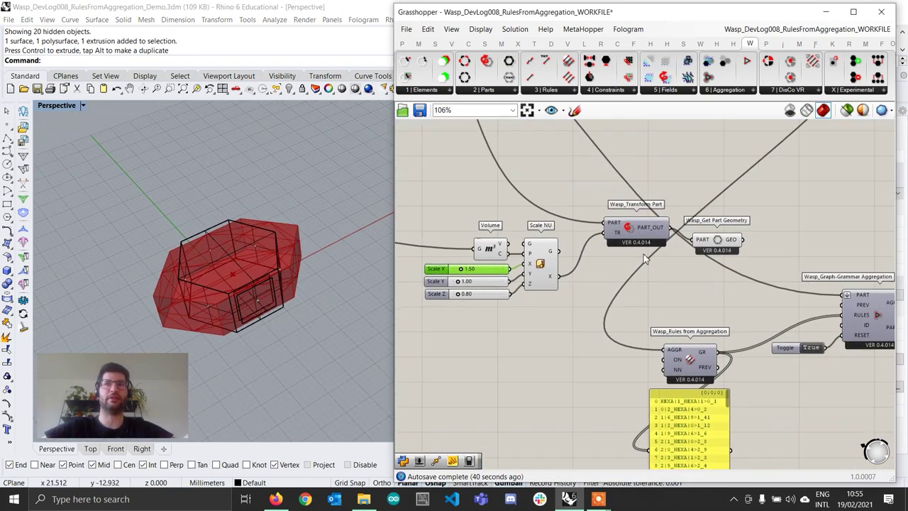
{"action": "scroll", "coordinate": [644, 258], "scroll_direction": "down", "scroll_amount": 2}
{"action": "right_click_drag", "start_coordinate": [732, 276], "coordinate": [604, 273]}
{"action": "scroll", "coordinate": [650, 318], "scroll_direction": "up", "scroll_amount": 2}
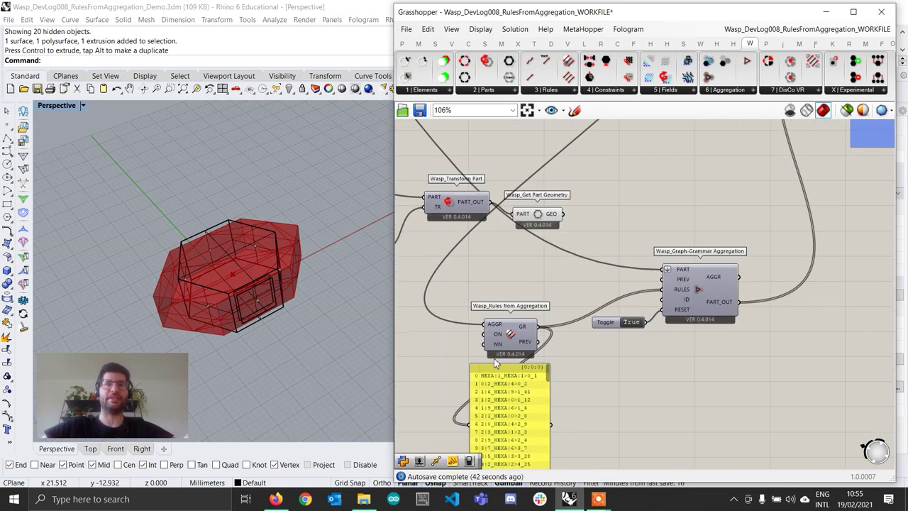
{"action": "left_click_drag", "start_coordinate": [542, 217], "coordinate": [454, 245]}
{"action": "left_click", "coordinate": [542, 237]}
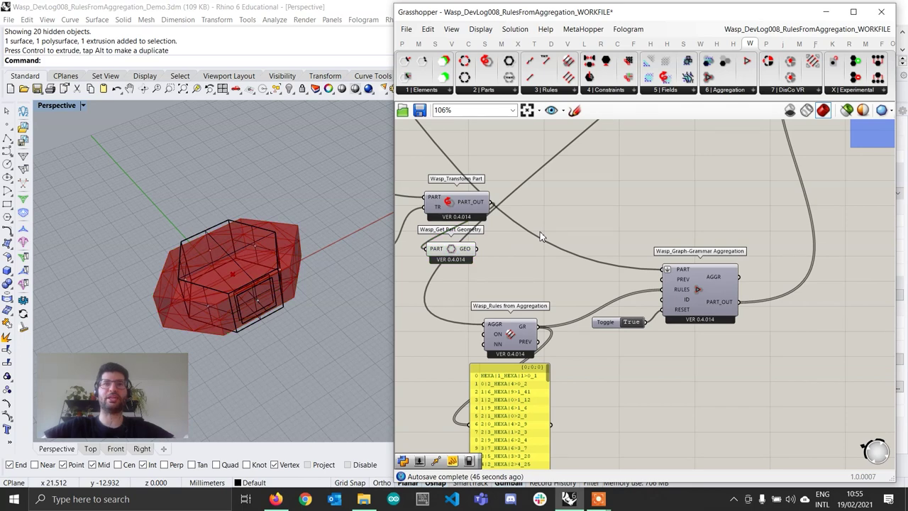
Replace the source of Wasp_Graph-Grammar Aggregation's PART input with Wasp_Transform Part's PART_OUT
{"action": "right_click_drag", "start_coordinate": [529, 227], "coordinate": [584, 223]}
{"action": "mouse_move", "coordinate": [531, 203]}
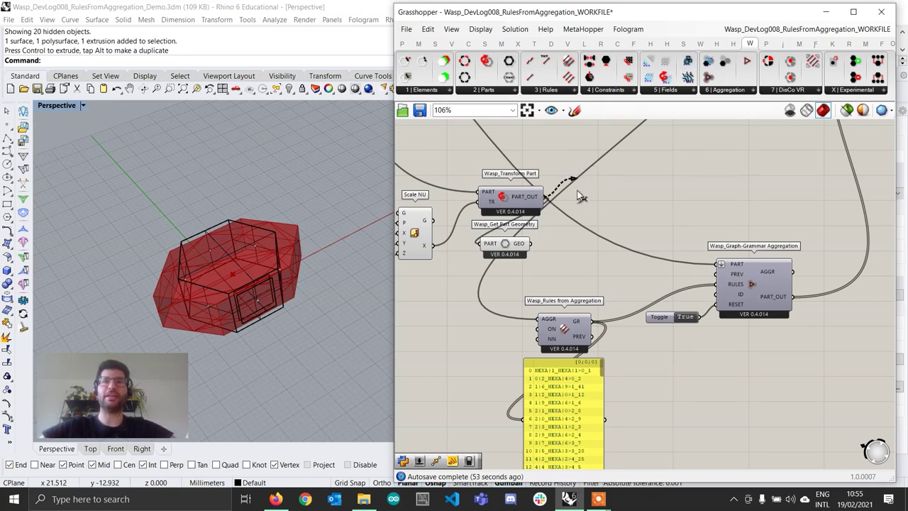
{"action": "left_click_drag", "start_coordinate": [576, 190], "coordinate": [721, 265]}
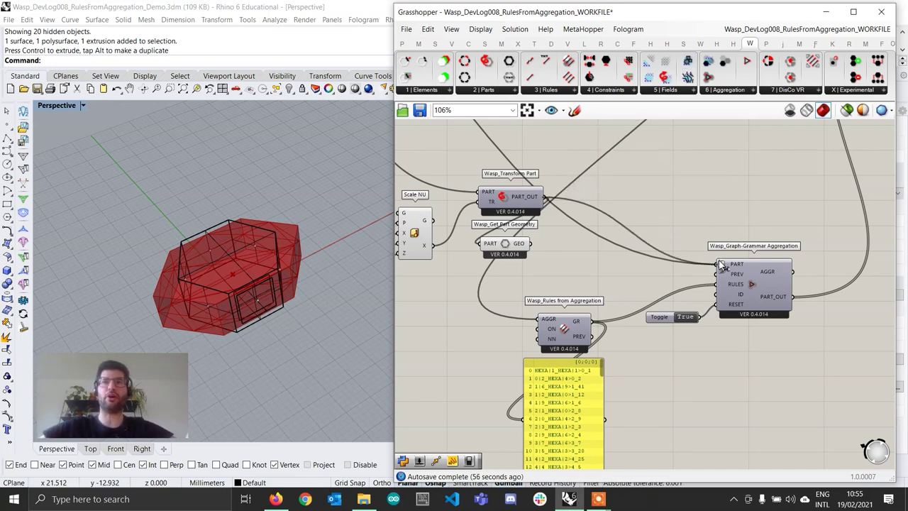
Review the wiring around Wasp_Transform Part and the panel of extracted graph-grammar rules
{"action": "right_click_drag", "start_coordinate": [549, 251], "coordinate": [635, 267]}
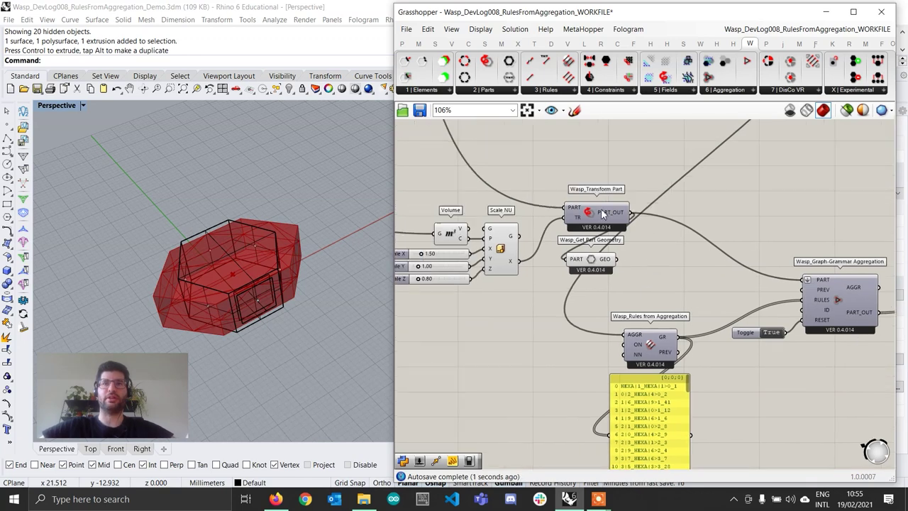
{"action": "scroll", "coordinate": [596, 248], "scroll_direction": "down", "scroll_amount": 4}
{"action": "scroll", "coordinate": [546, 205], "scroll_direction": "up", "scroll_amount": 2}
{"action": "right_click_drag", "start_coordinate": [499, 143], "coordinate": [577, 232]}
{"action": "right_click_drag", "start_coordinate": [662, 358], "coordinate": [577, 231]}
{"action": "scroll", "coordinate": [711, 424], "scroll_direction": "up", "scroll_amount": 3}
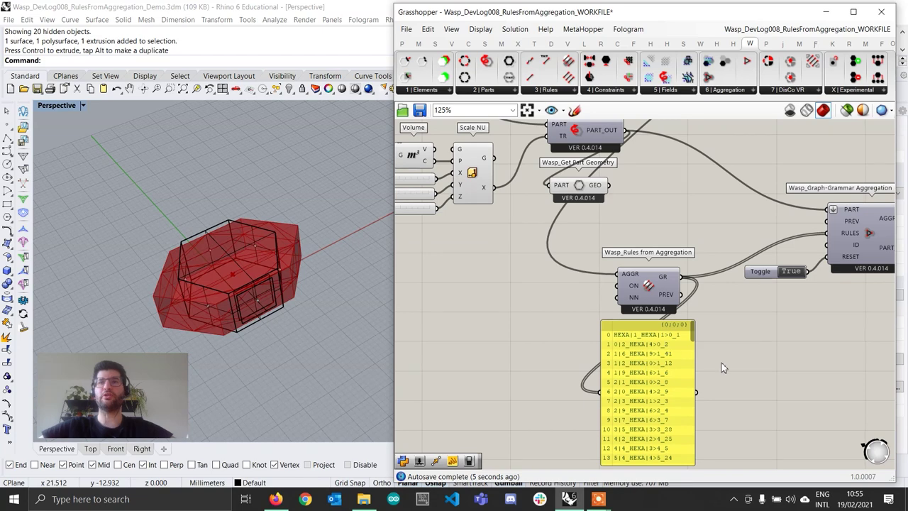
{"action": "right_click_drag", "start_coordinate": [722, 363], "coordinate": [647, 362]}
Turn on the preview of the two Custom Preview components for the BLOCK and WIN attributes
{"action": "right_click_drag", "start_coordinate": [777, 239], "coordinate": [645, 275]}
{"action": "scroll", "coordinate": [644, 276], "scroll_direction": "down", "scroll_amount": 5}
{"action": "right_click_drag", "start_coordinate": [840, 177], "coordinate": [709, 234]}
{"action": "scroll", "coordinate": [710, 235], "scroll_direction": "up", "scroll_amount": 2}
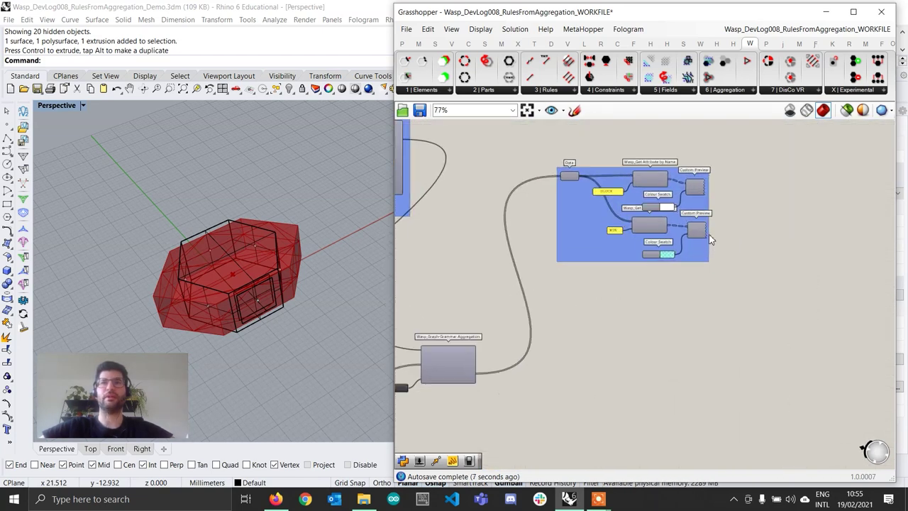
{"action": "scroll", "coordinate": [712, 239], "scroll_direction": "up", "scroll_amount": 2}
{"action": "left_click_drag", "start_coordinate": [762, 291], "coordinate": [678, 150]}
{"action": "right_click", "coordinate": [755, 171]}
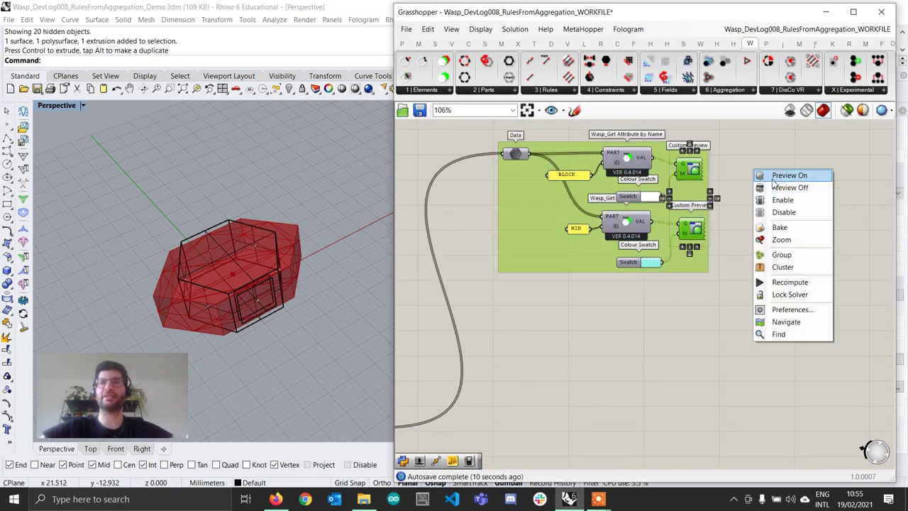
{"action": "left_click", "coordinate": [774, 178]}
{"action": "left_click", "coordinate": [812, 235]}
Examine the aggregation rebuilt with the scaled part in the perspective view
{"action": "scroll", "coordinate": [351, 266], "scroll_direction": "down", "scroll_amount": 5}
{"action": "right_click_drag", "start_coordinate": [344, 248], "coordinate": [276, 228]}
{"action": "scroll", "coordinate": [278, 265], "scroll_direction": "down", "scroll_amount": 3}
{"action": "scroll", "coordinate": [288, 286], "scroll_direction": "up", "scroll_amount": 8}
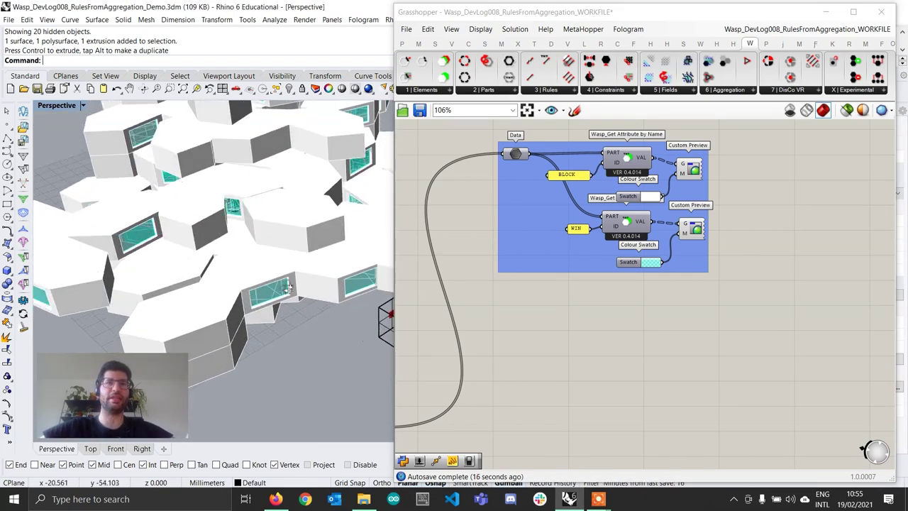
{"action": "right_click_drag", "start_coordinate": [288, 287], "coordinate": [337, 310]}
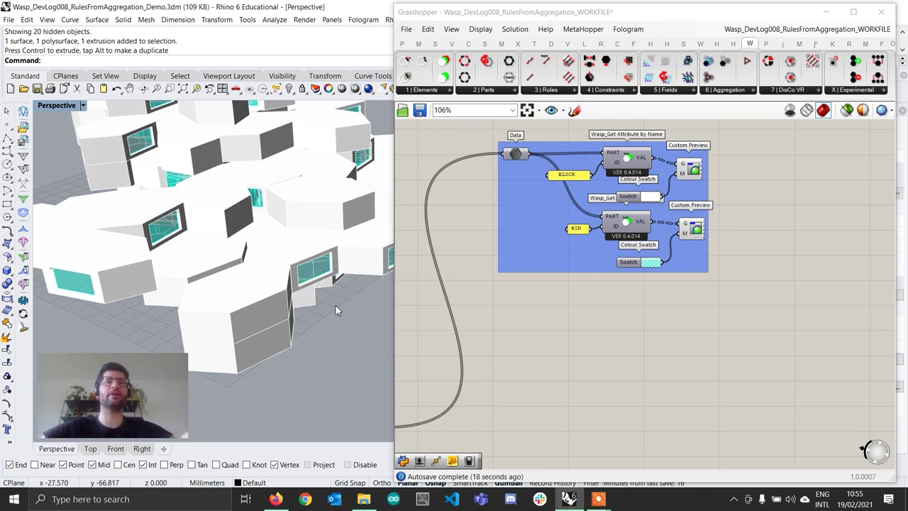
Set the Scale X slider feeding Scale NU to 1.11
{"action": "right_click_drag", "start_coordinate": [725, 278], "coordinate": [828, 275]}
{"action": "scroll", "coordinate": [694, 291], "scroll_direction": "down", "scroll_amount": 3}
{"action": "right_click_drag", "start_coordinate": [695, 291], "coordinate": [855, 280]}
{"action": "scroll", "coordinate": [451, 335], "scroll_direction": "up", "scroll_amount": 4}
{"action": "right_click_drag", "start_coordinate": [452, 335], "coordinate": [568, 327]}
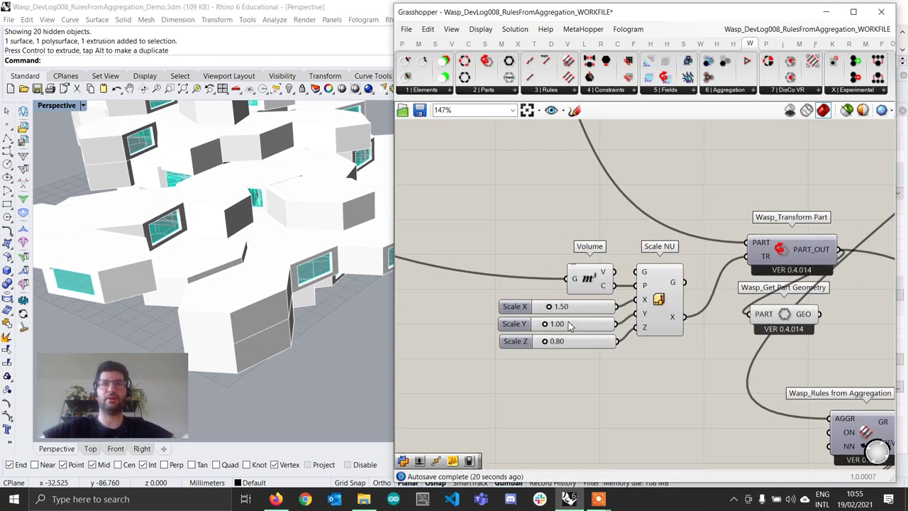
{"action": "scroll", "coordinate": [570, 325], "scroll_direction": "up", "scroll_amount": 4}
{"action": "left_click_drag", "start_coordinate": [535, 293], "coordinate": [533, 297]}
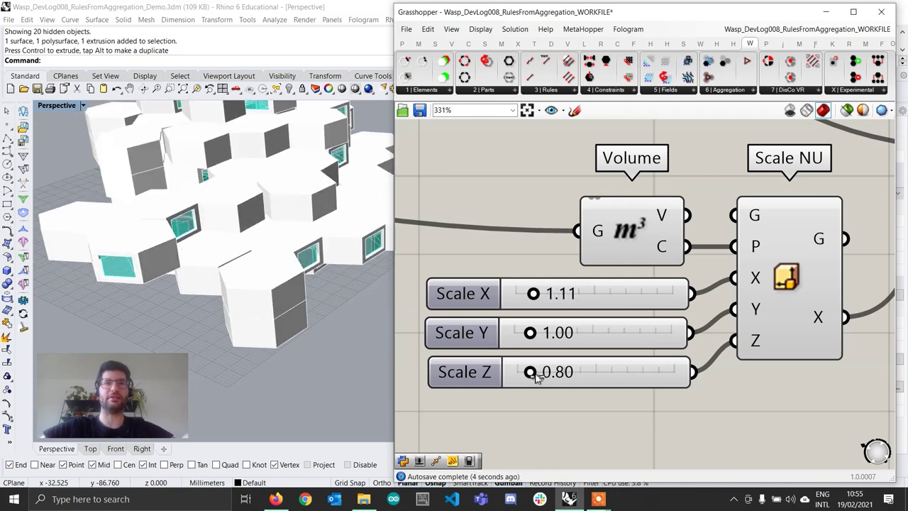
Set Scale Z to 2.25 and Scale Y to 1.51, checking the aggregation's shape
{"action": "left_click_drag", "start_coordinate": [537, 377], "coordinate": [552, 374]}
{"action": "right_click_drag", "start_coordinate": [253, 334], "coordinate": [302, 269]}
{"action": "left_click_drag", "start_coordinate": [530, 332], "coordinate": [539, 332]}
{"action": "right_click_drag", "start_coordinate": [286, 260], "coordinate": [240, 349]}
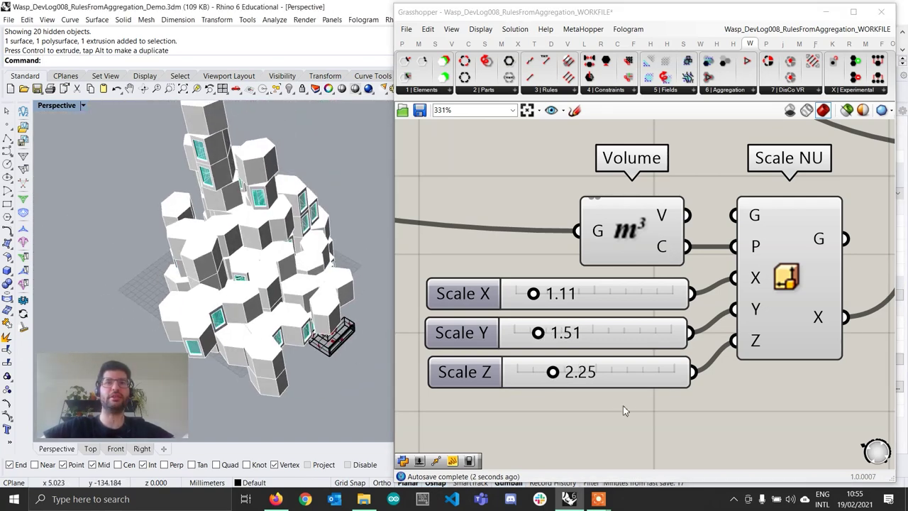
Set Scale Z to 0.50 and Scale X to 0.60, and inspect the resulting aggregation from several angles
{"action": "left_click_drag", "start_coordinate": [559, 374], "coordinate": [527, 374]}
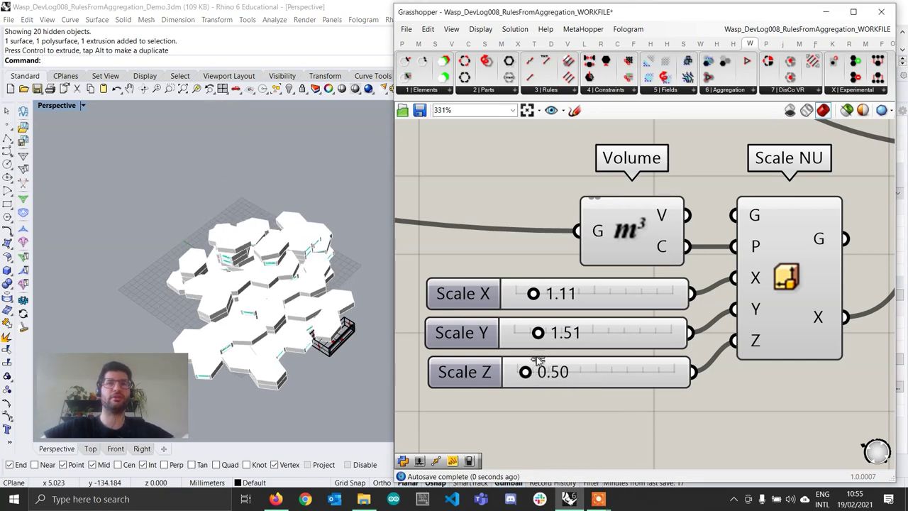
{"action": "mouse_move", "coordinate": [531, 293]}
{"action": "left_mouse_down"}
{"action": "mouse_move", "coordinate": [557, 296]}
{"action": "mouse_move", "coordinate": [527, 295]}
{"action": "left_mouse_up"}
{"action": "right_click_drag", "start_coordinate": [161, 316], "coordinate": [240, 307]}
{"action": "scroll", "coordinate": [240, 305], "scroll_direction": "down", "scroll_amount": 3}
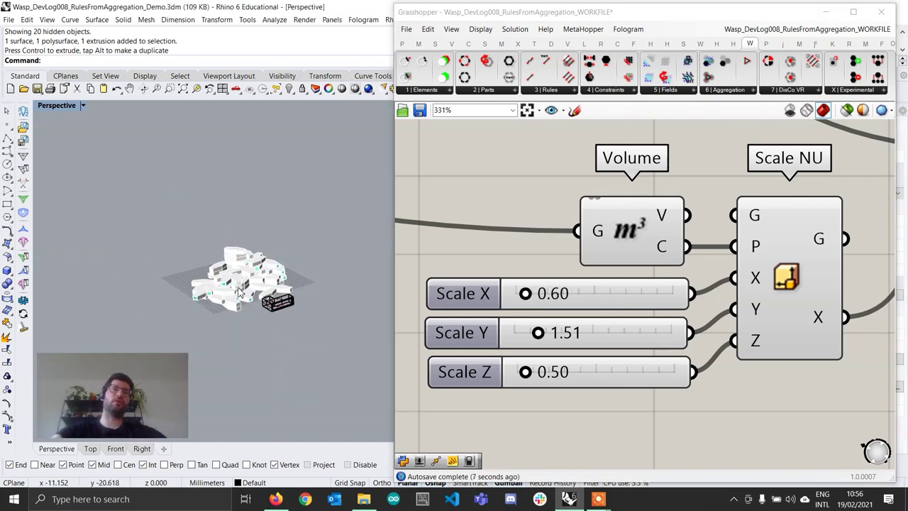
{"action": "right_click_drag", "start_coordinate": [258, 217], "coordinate": [291, 327]}
{"action": "scroll", "coordinate": [262, 323], "scroll_direction": "up", "scroll_amount": 3}
{"action": "scroll", "coordinate": [301, 294], "scroll_direction": "up", "scroll_amount": 4}
{"action": "scroll", "coordinate": [302, 295], "scroll_direction": "down", "scroll_amount": 4}
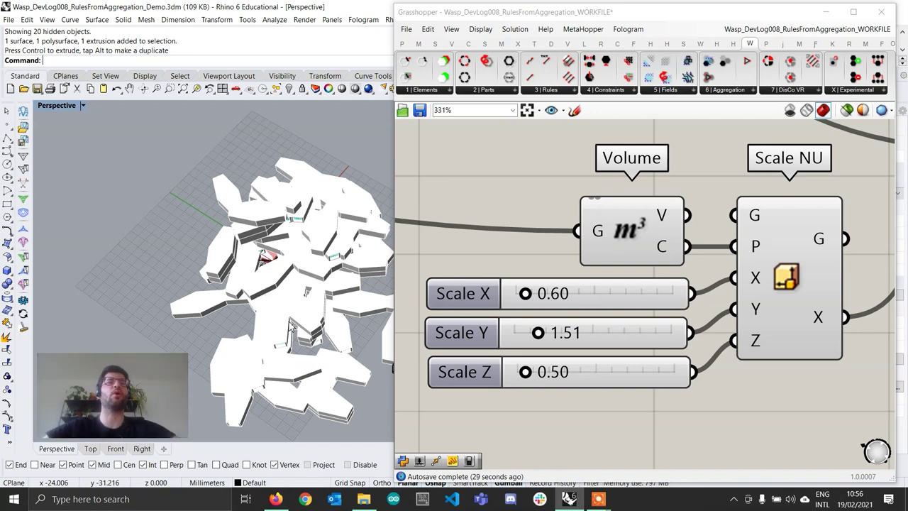
{"action": "right_click_drag", "start_coordinate": [291, 327], "coordinate": [298, 204]}
Set Scale Y to 0.90 and Scale X to 1.30
{"action": "scroll", "coordinate": [528, 300], "scroll_direction": "up", "scroll_amount": 2}
{"action": "left_click_drag", "start_coordinate": [537, 296], "coordinate": [543, 296]}
{"action": "left_click_drag", "start_coordinate": [540, 344], "coordinate": [535, 345]}
{"action": "right_click_drag", "start_coordinate": [222, 234], "coordinate": [210, 315]}
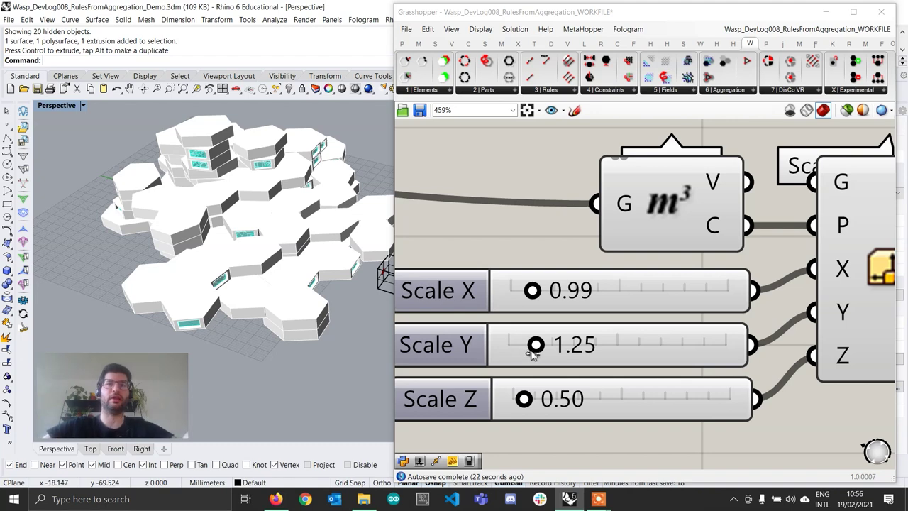
{"action": "left_click_drag", "start_coordinate": [532, 355], "coordinate": [525, 355]}
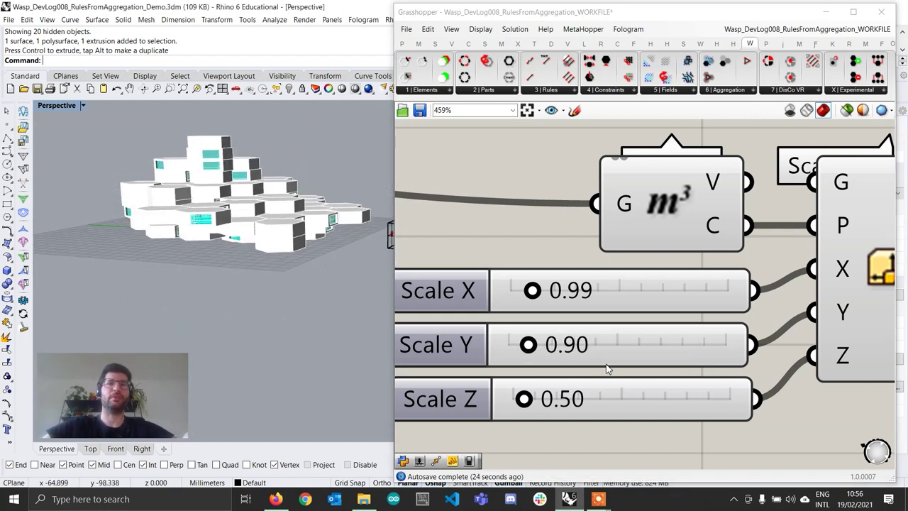
{"action": "left_click_drag", "start_coordinate": [532, 291], "coordinate": [539, 291]}
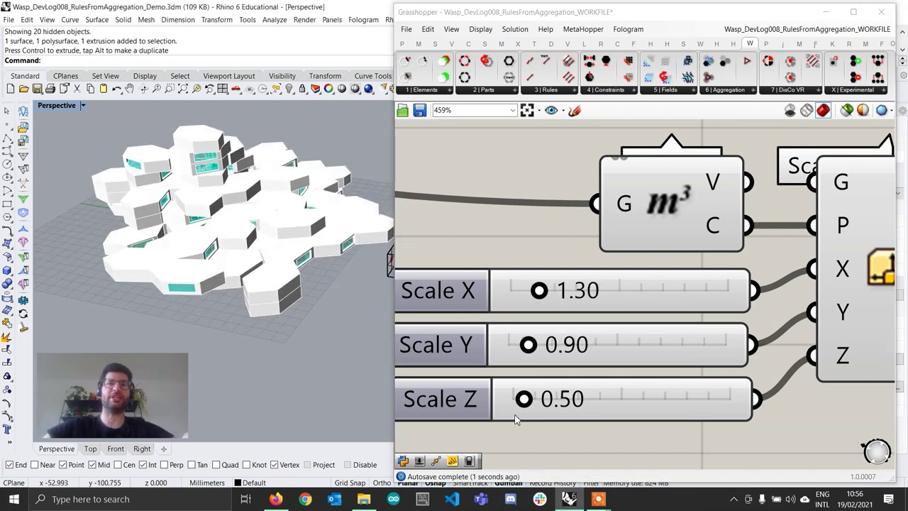
Set Scale Z to 1.26 and orbit around the resulting aggregation
{"action": "mouse_move", "coordinate": [524, 399]}
{"action": "left_mouse_down"}
{"action": "mouse_move", "coordinate": [553, 401]}
{"action": "mouse_move", "coordinate": [542, 398]}
{"action": "left_mouse_up"}
{"action": "right_click_drag", "start_coordinate": [323, 317], "coordinate": [297, 347]}
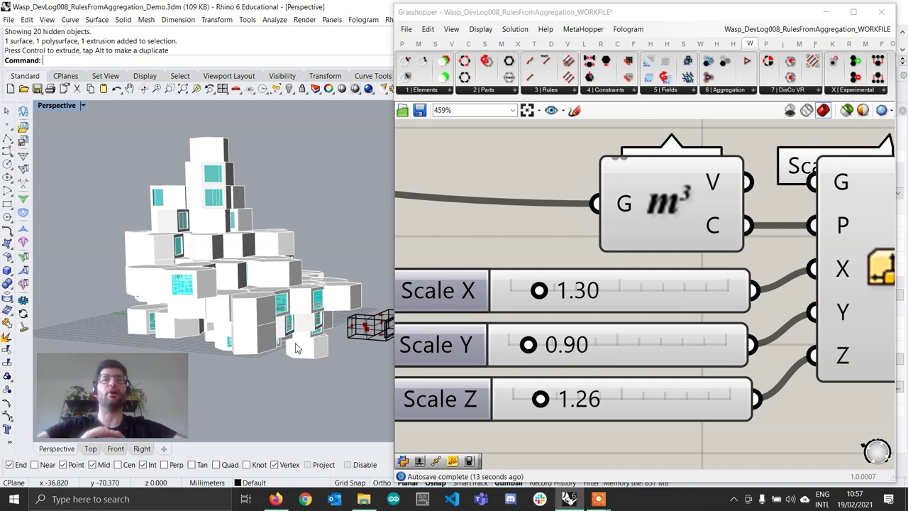
{"action": "scroll", "coordinate": [311, 347], "scroll_direction": "down", "scroll_amount": 2}
Compare the connection lists of the LBLOCK and HEXA Wasp_Basic Part components
{"action": "scroll", "coordinate": [715, 310], "scroll_direction": "down", "scroll_amount": 10}
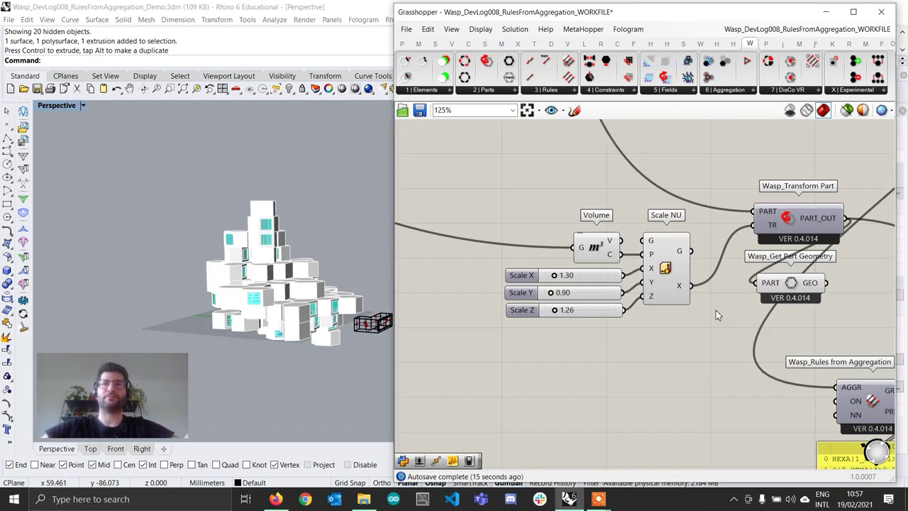
{"action": "right_click_drag", "start_coordinate": [635, 389], "coordinate": [618, 350]}
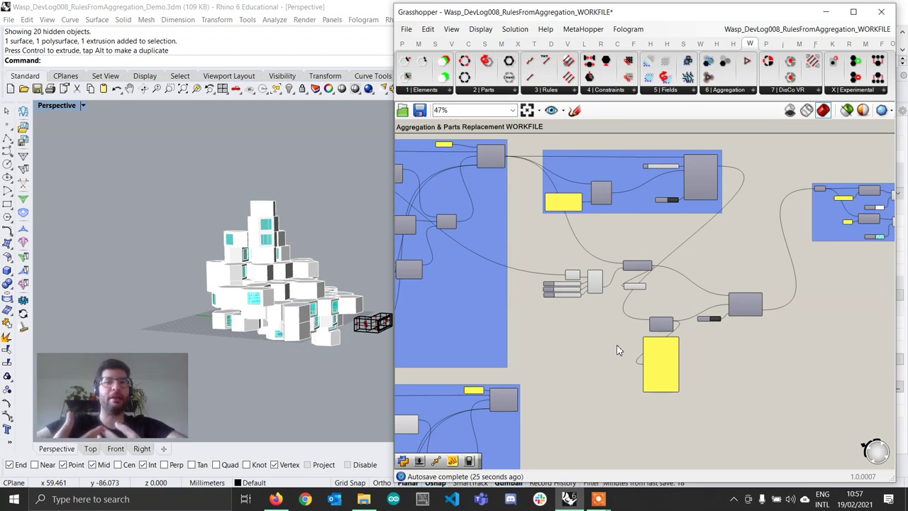
{"action": "scroll", "coordinate": [615, 344], "scroll_direction": "up", "scroll_amount": 4}
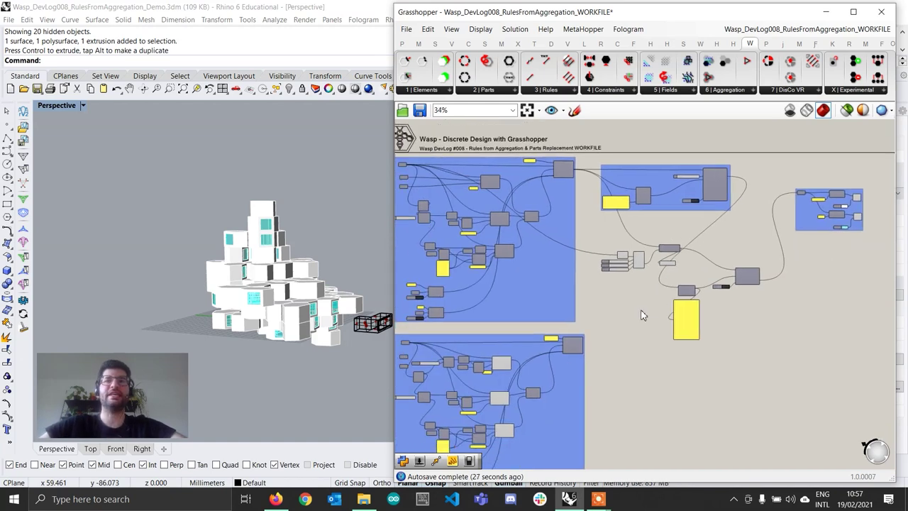
{"action": "scroll", "coordinate": [574, 324], "scroll_direction": "up", "scroll_amount": 4}
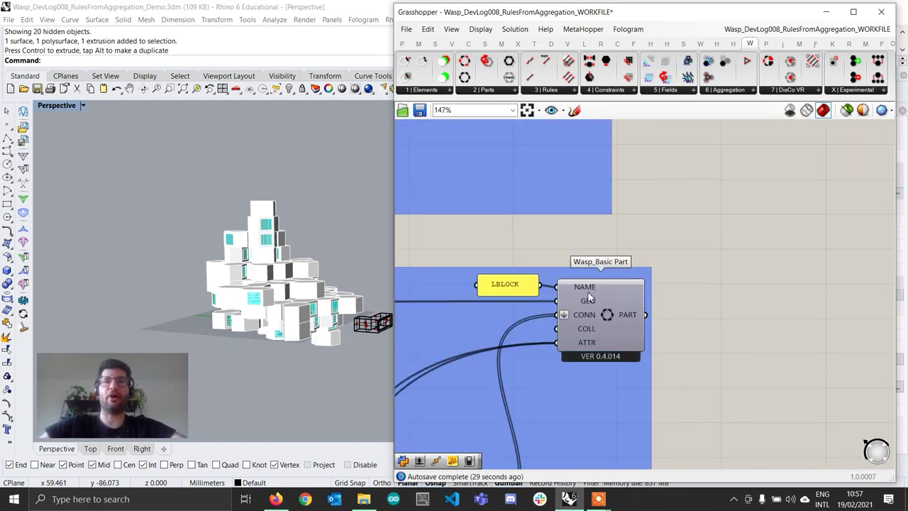
{"action": "scroll", "coordinate": [588, 299], "scroll_direction": "up", "scroll_amount": 1}
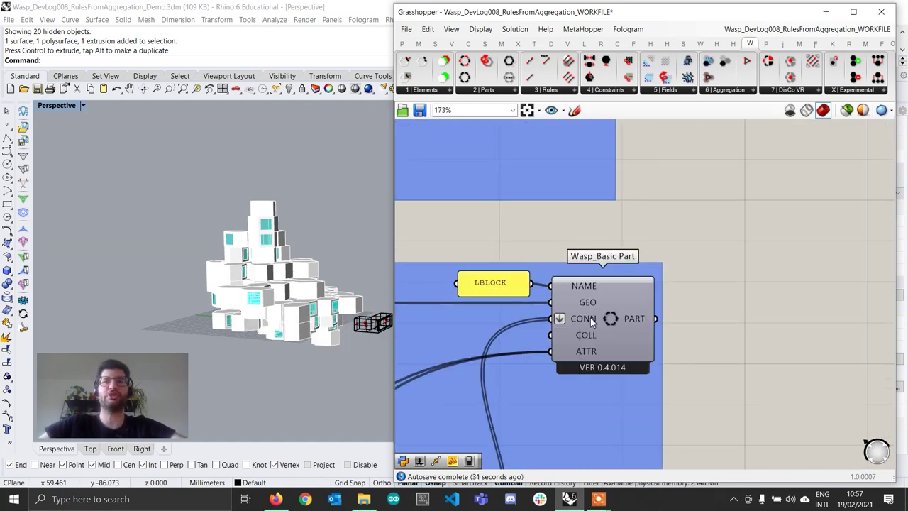
{"action": "mouse_move", "coordinate": [587, 324]}
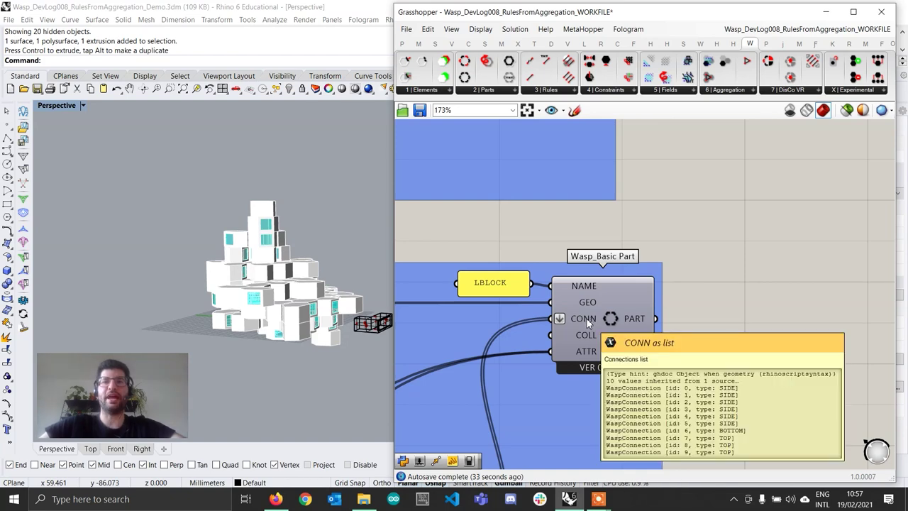
{"action": "scroll", "coordinate": [587, 324], "scroll_direction": "down", "scroll_amount": 4}
{"action": "scroll", "coordinate": [575, 270], "scroll_direction": "up", "scroll_amount": 5}
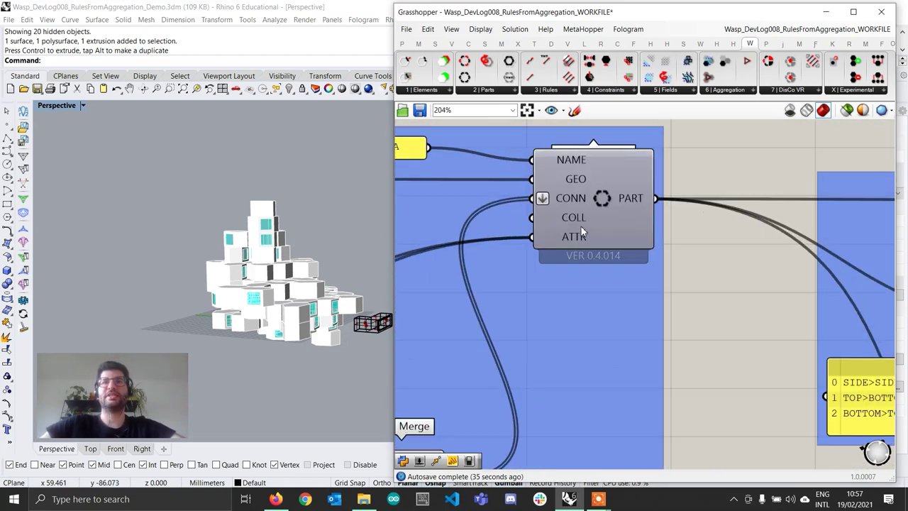
{"action": "mouse_move", "coordinate": [571, 206]}
{"action": "scroll", "coordinate": [571, 204], "scroll_direction": "down", "scroll_amount": 8}
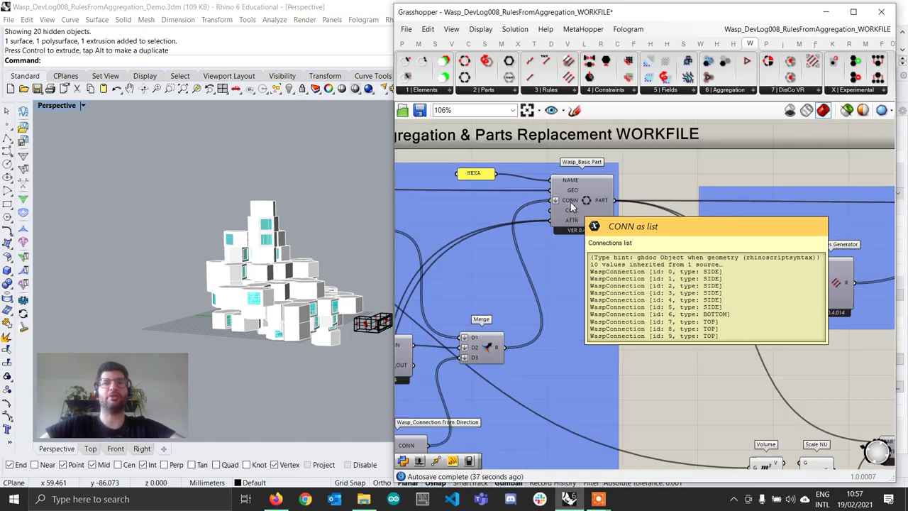
Connect the LBLOCK Wasp_Basic Part output to the PART input of Wasp_Graph-Grammar Aggregation, replacing the transformed part
{"action": "right_click_drag", "start_coordinate": [680, 449], "coordinate": [623, 369]}
{"action": "scroll", "coordinate": [623, 368], "scroll_direction": "up", "scroll_amount": 2}
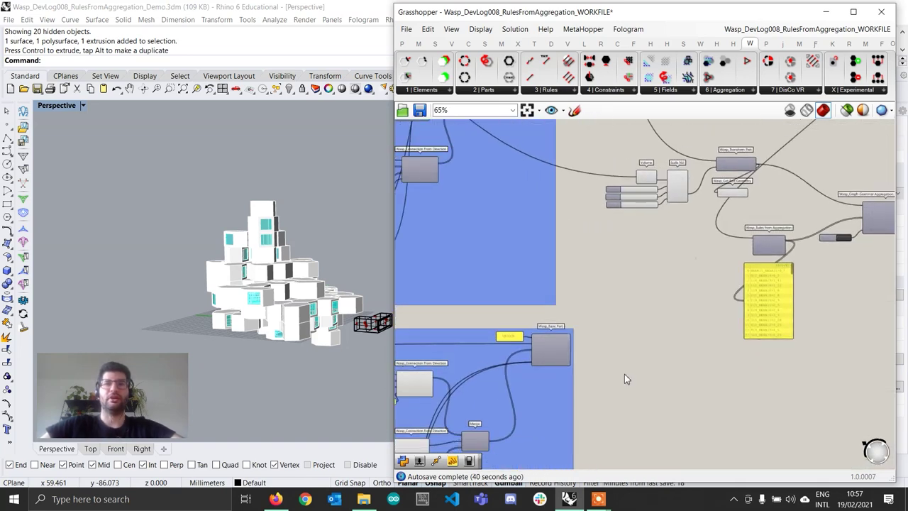
{"action": "scroll", "coordinate": [624, 374], "scroll_direction": "up", "scroll_amount": 4}
{"action": "scroll", "coordinate": [488, 328], "scroll_direction": "up", "scroll_amount": 2}
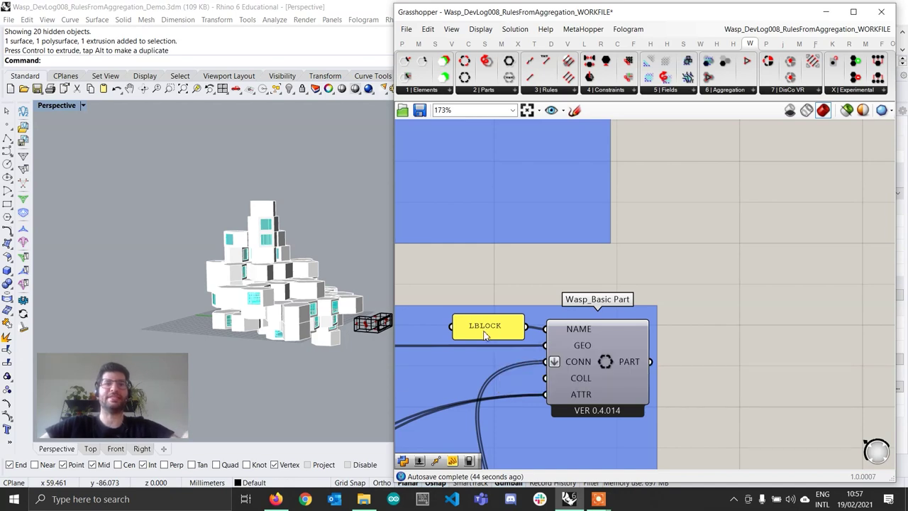
{"action": "left_click_drag", "start_coordinate": [681, 353], "coordinate": [758, 229]}
{"action": "scroll", "coordinate": [648, 254], "scroll_direction": "down", "scroll_amount": 4}
{"action": "scroll", "coordinate": [802, 178], "scroll_direction": "up", "scroll_amount": 3}
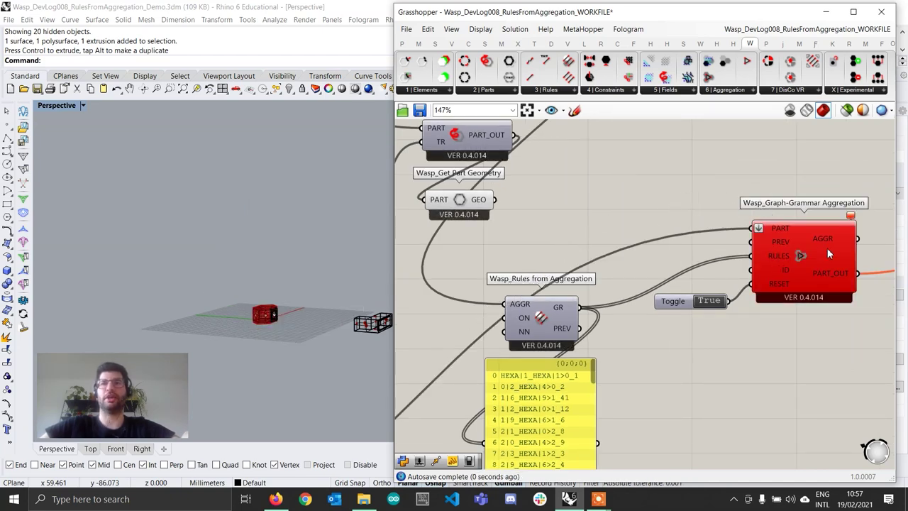
Check the Graph-Grammar Aggregation error, the part names in the extracted rules, and the ON and NN inputs of Wasp_Rules from Aggregation
{"action": "mouse_move", "coordinate": [851, 217]}
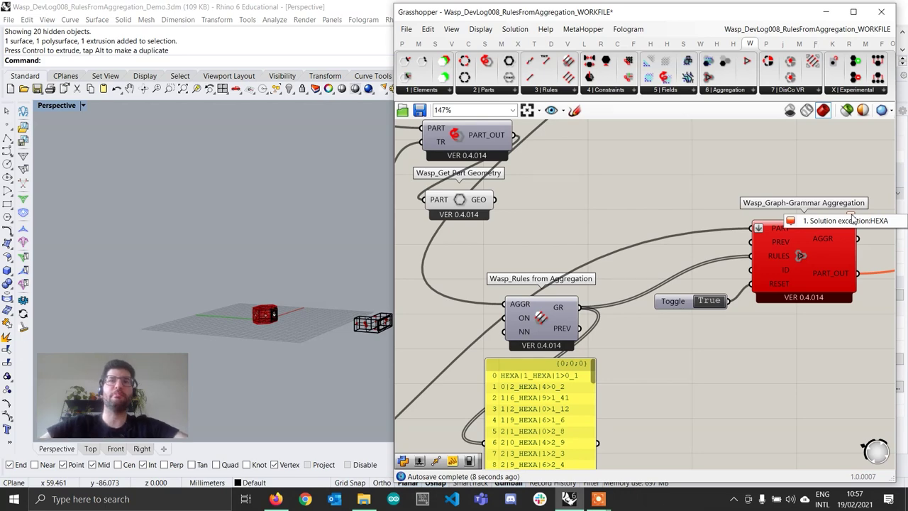
{"action": "right_click_drag", "start_coordinate": [709, 380], "coordinate": [749, 295]}
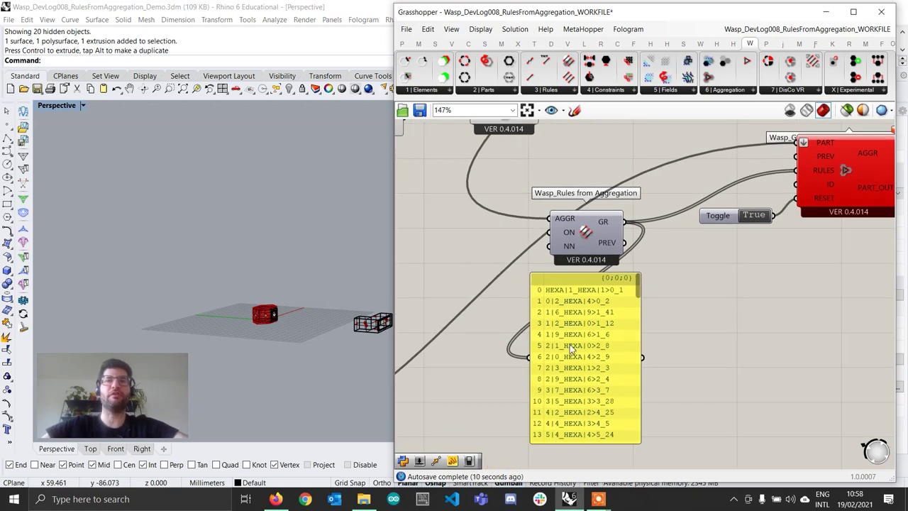
{"action": "scroll", "coordinate": [633, 304], "scroll_direction": "down", "scroll_amount": 4}
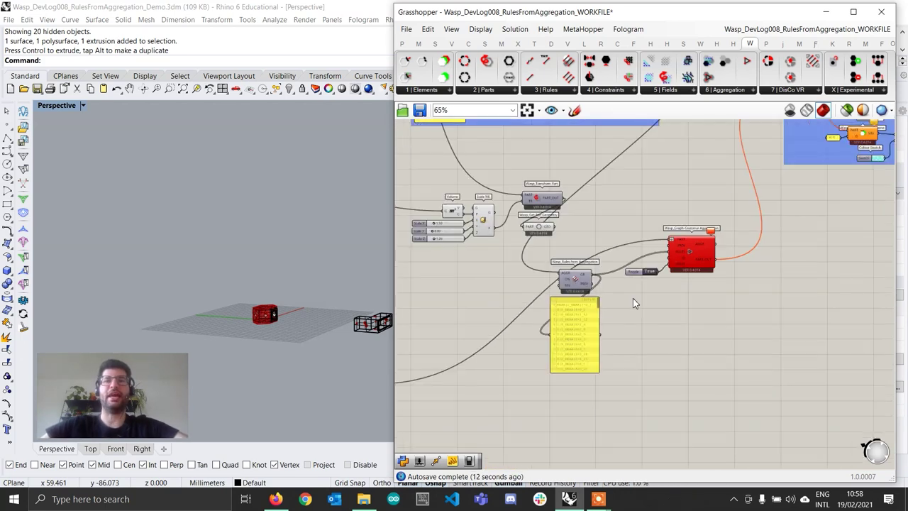
{"action": "right_click_drag", "start_coordinate": [633, 298], "coordinate": [680, 334]}
{"action": "scroll", "coordinate": [552, 357], "scroll_direction": "up", "scroll_amount": 4}
{"action": "scroll", "coordinate": [522, 290], "scroll_direction": "down", "scroll_amount": 1}
{"action": "scroll", "coordinate": [522, 294], "scroll_direction": "down", "scroll_amount": 3}
{"action": "scroll", "coordinate": [716, 256], "scroll_direction": "up", "scroll_amount": 6}
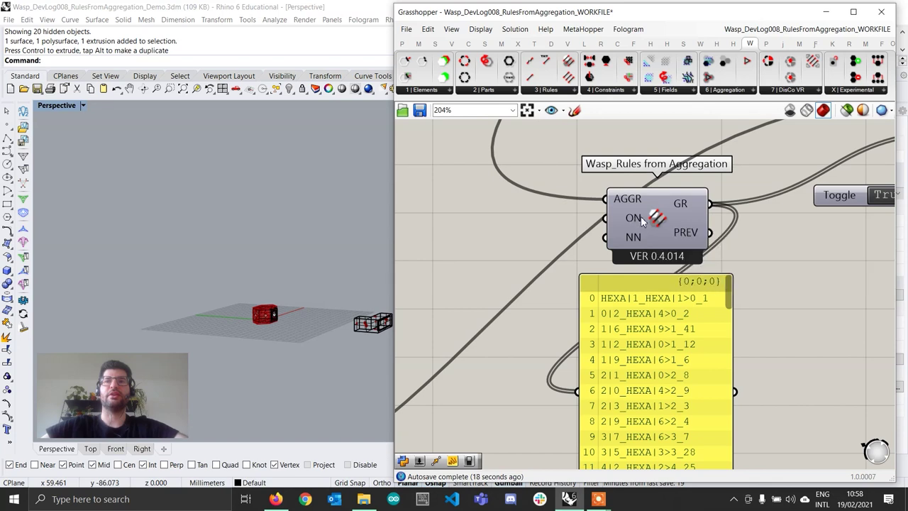
{"action": "mouse_move", "coordinate": [633, 241]}
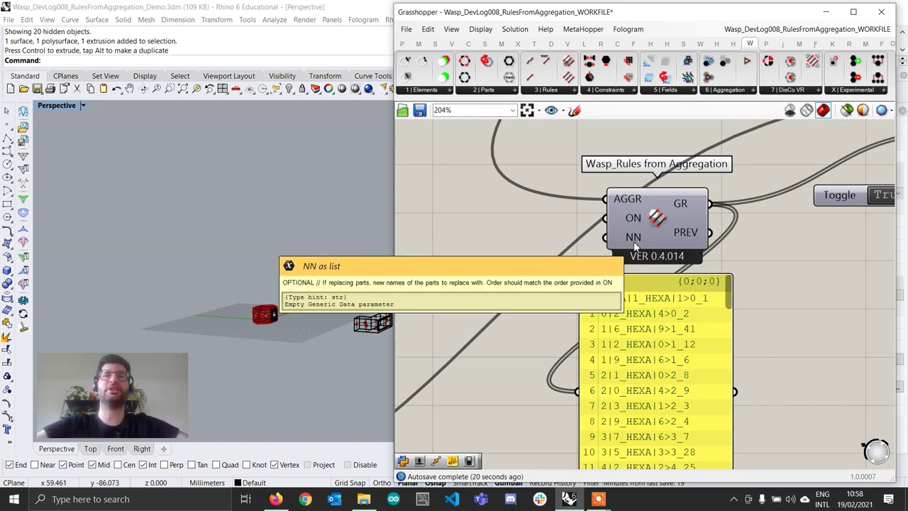
{"action": "mouse_move", "coordinate": [657, 221]}
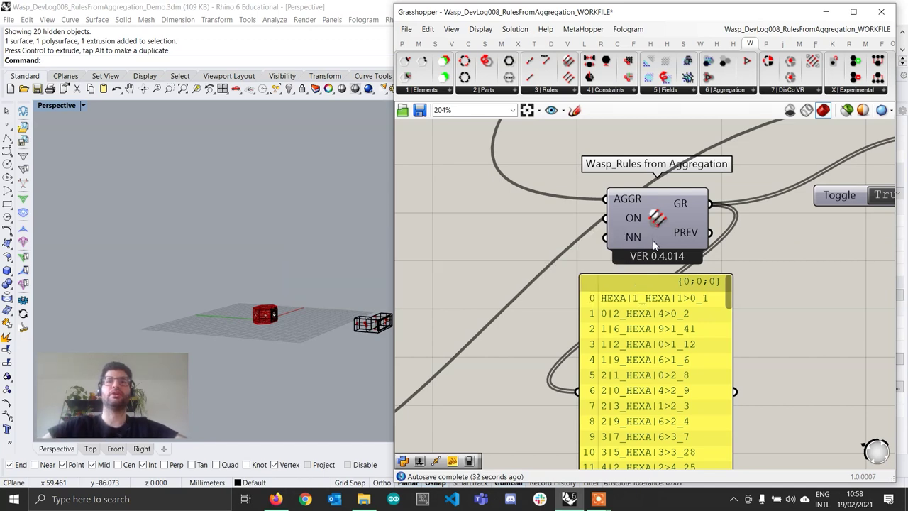
Add a text panel reading HEXA, connect it to the ON input of Wasp_Rules from Aggregation, and widen it
{"action": "double_click", "coordinate": [530, 216]}
{"action": "type", "text": "\"HEXA"}
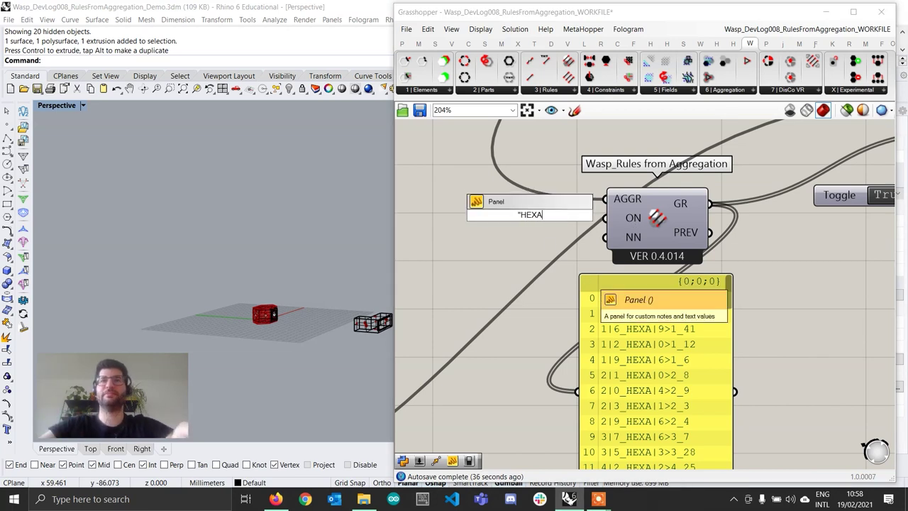
{"action": "key", "text": "Return"}
{"action": "left_click_drag", "start_coordinate": [601, 221], "coordinate": [604, 219]}
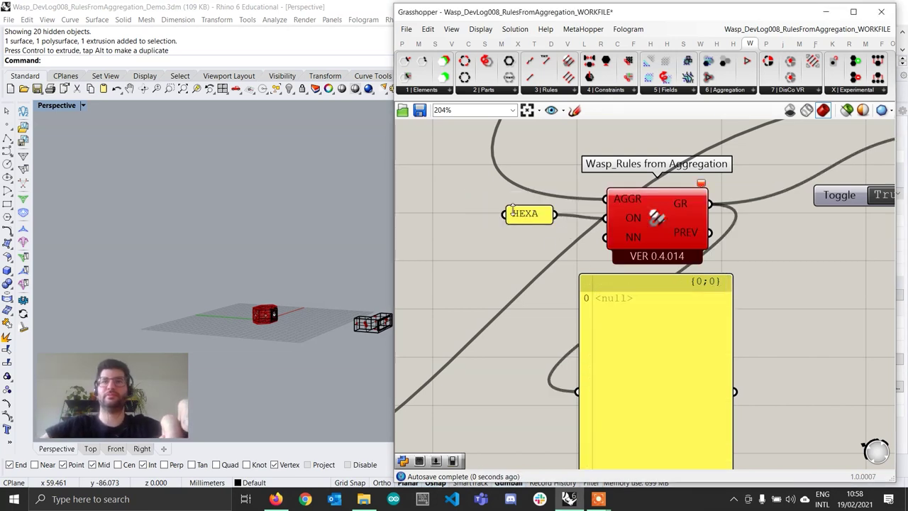
{"action": "left_click_drag", "start_coordinate": [526, 216], "coordinate": [470, 213]}
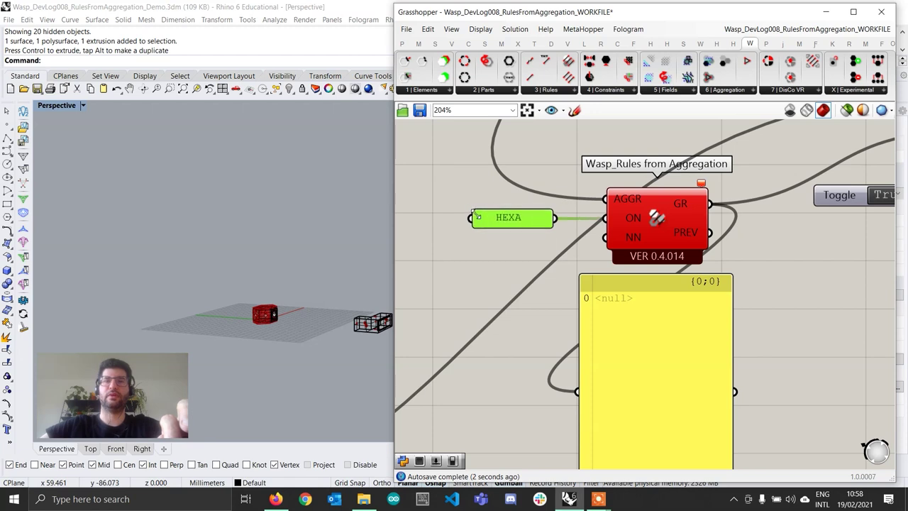
Add a text panel reading LBLOCK, connect it to the NN input of Wasp_Rules from Aggregation, and align it under the HEXA panel
{"action": "double_click", "coordinate": [501, 268]}
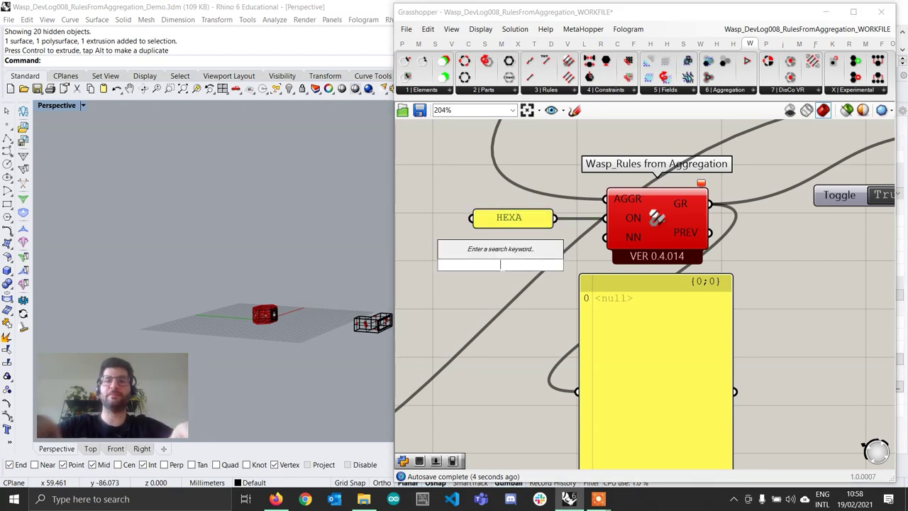
{"action": "type", "text": "\"LBLOCK"}
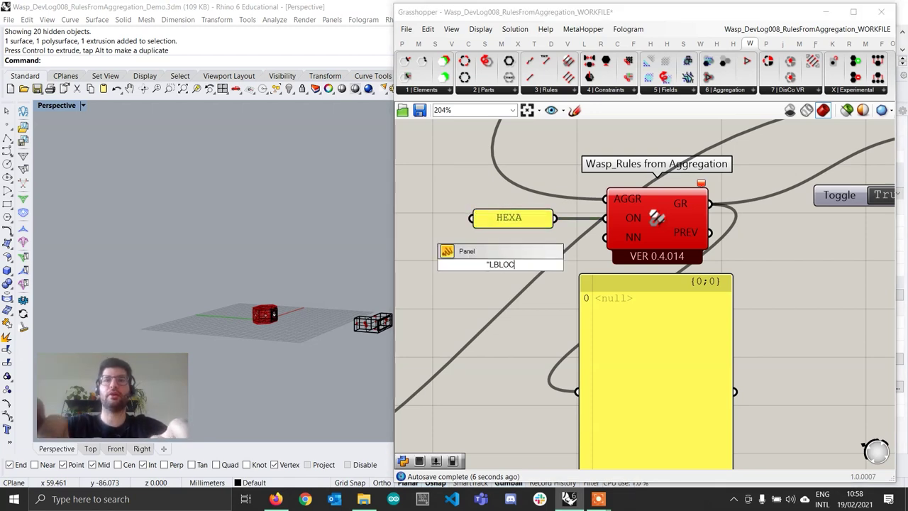
{"action": "key", "text": "Return"}
{"action": "left_click_drag", "start_coordinate": [534, 264], "coordinate": [607, 237]}
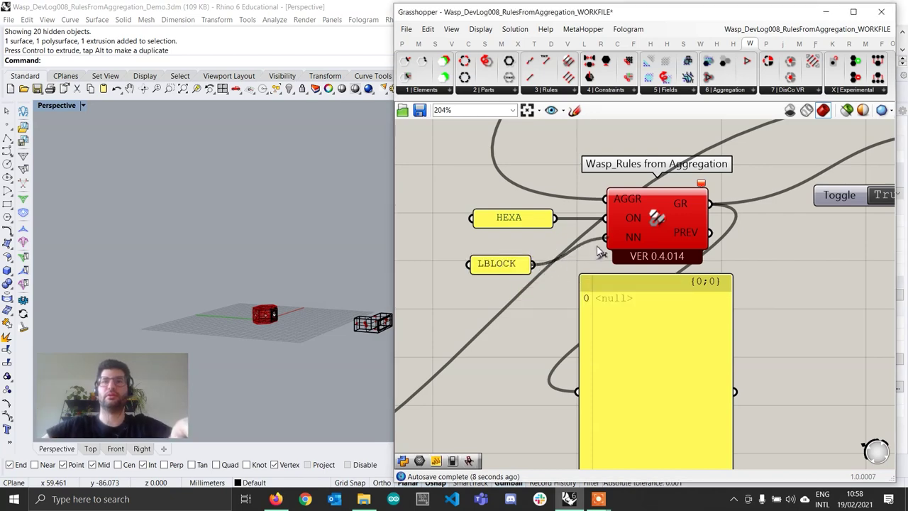
{"action": "left_click_drag", "start_coordinate": [504, 269], "coordinate": [525, 244]}
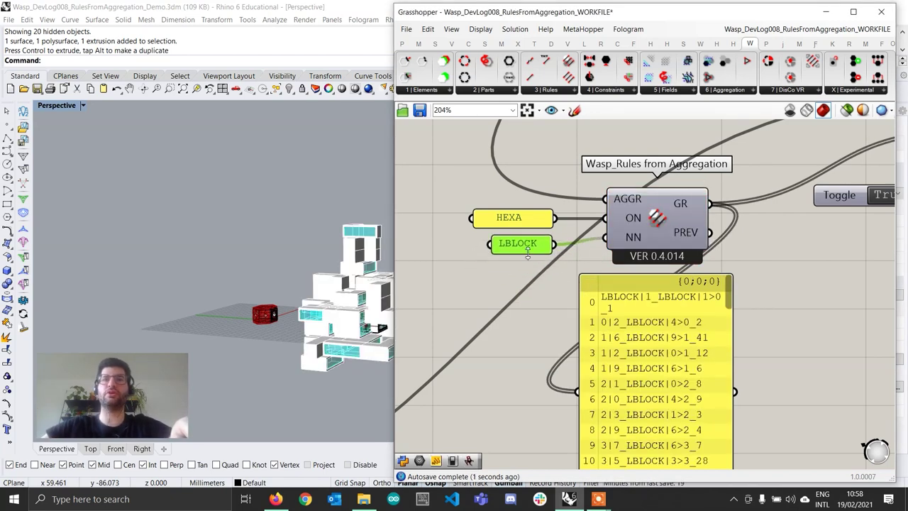
Review the list of extracted rules with the replaced part name, and inspect the LBLOCK aggregation from several angles
{"action": "right_click_drag", "start_coordinate": [660, 337], "coordinate": [656, 271]}
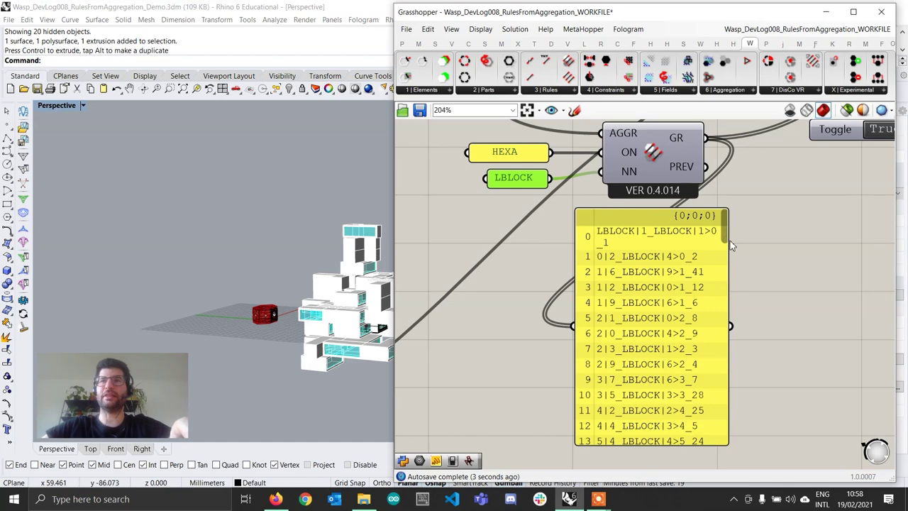
{"action": "left_click_drag", "start_coordinate": [730, 240], "coordinate": [750, 264]}
{"action": "right_click_drag", "start_coordinate": [312, 249], "coordinate": [264, 312]}
{"action": "right_click_drag", "start_coordinate": [657, 277], "coordinate": [542, 383]}
{"action": "scroll", "coordinate": [541, 383], "scroll_direction": "down", "scroll_amount": 3}
{"action": "scroll", "coordinate": [766, 284], "scroll_direction": "up", "scroll_amount": 3}
{"action": "right_click_drag", "start_coordinate": [167, 298], "coordinate": [250, 234]}
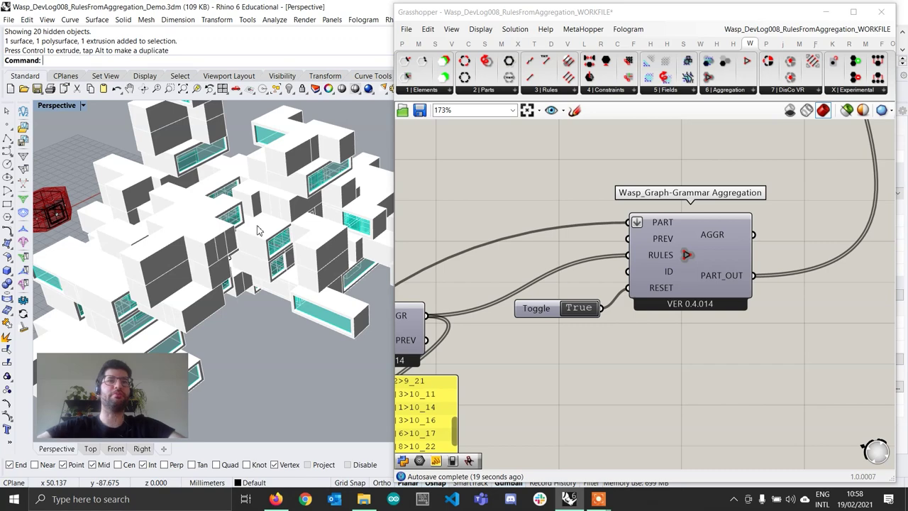
{"action": "scroll", "coordinate": [257, 230], "scroll_direction": "down", "scroll_amount": 7}
{"action": "right_click_drag", "start_coordinate": [258, 230], "coordinate": [245, 355]}
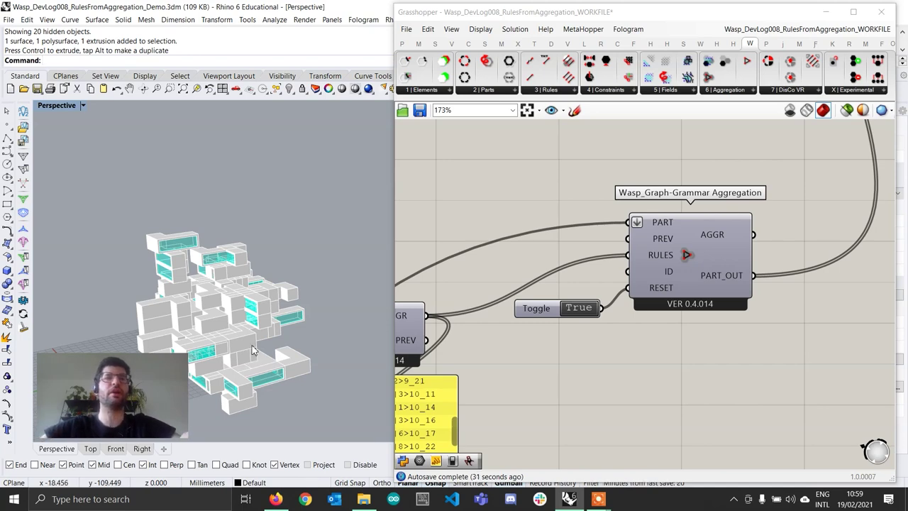
{"action": "right_click_drag", "start_coordinate": [245, 355], "coordinate": [277, 283]}
{"action": "scroll", "coordinate": [288, 290], "scroll_direction": "up", "scroll_amount": 3}
{"action": "scroll", "coordinate": [306, 272], "scroll_direction": "down", "scroll_amount": 3}
{"action": "scroll", "coordinate": [276, 283], "scroll_direction": "up", "scroll_amount": 5}
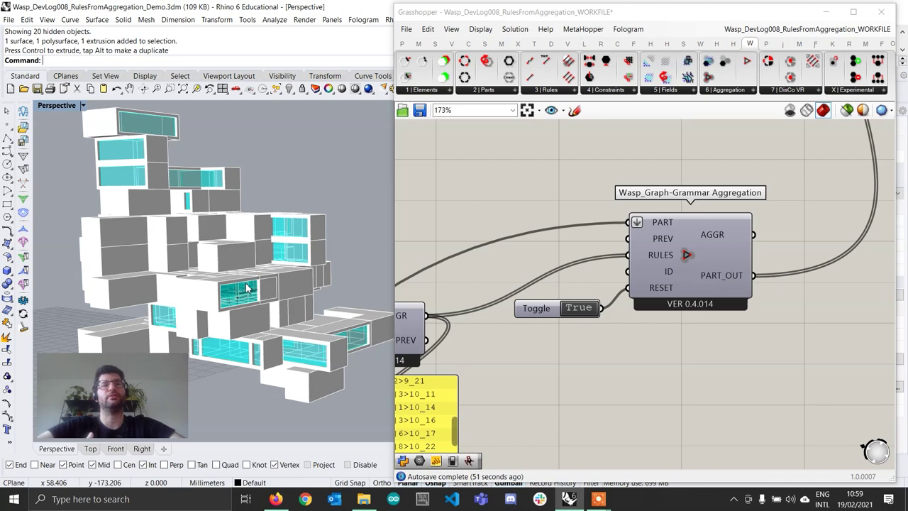
{"action": "right_click_drag", "start_coordinate": [253, 239], "coordinate": [245, 298]}
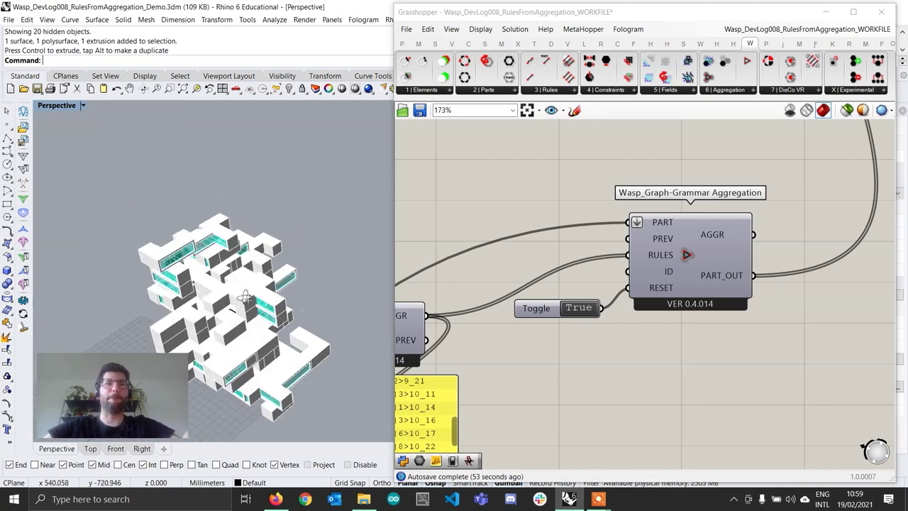
Examine the preview group that gets the BLOCK and WIN attributes from the aggregated parts, alongside the displayed aggregation
{"action": "scroll", "coordinate": [245, 298], "scroll_direction": "down", "scroll_amount": 3}
{"action": "scroll", "coordinate": [733, 253], "scroll_direction": "down", "scroll_amount": 4}
{"action": "scroll", "coordinate": [783, 214], "scroll_direction": "down", "scroll_amount": 1}
{"action": "right_click_drag", "start_coordinate": [783, 214], "coordinate": [603, 318]}
{"action": "scroll", "coordinate": [603, 319], "scroll_direction": "down", "scroll_amount": 1}
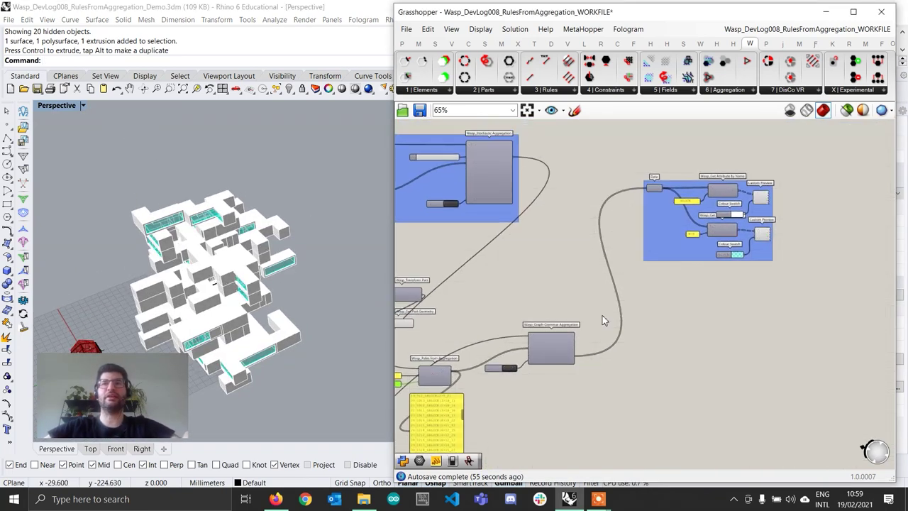
{"action": "scroll", "coordinate": [724, 208], "scroll_direction": "up", "scroll_amount": 3}
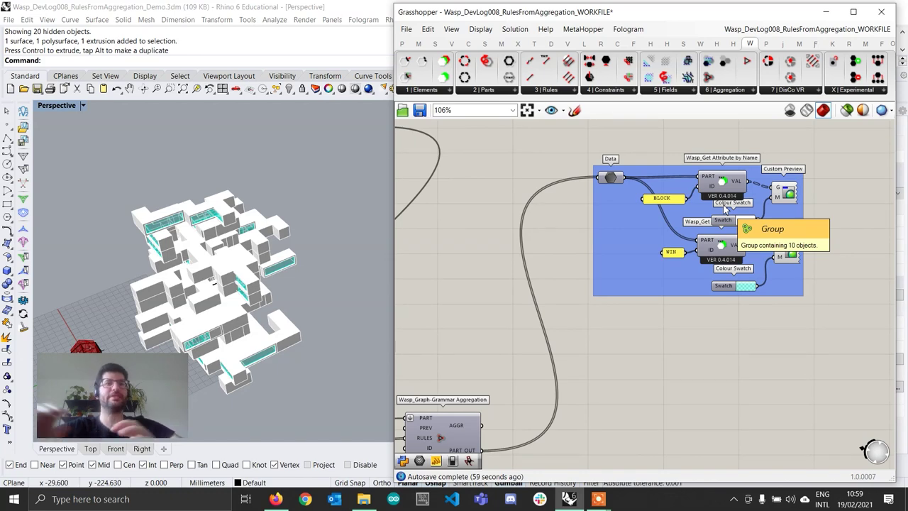
{"action": "scroll", "coordinate": [671, 223], "scroll_direction": "down", "scroll_amount": 2}
{"action": "right_click_drag", "start_coordinate": [653, 237], "coordinate": [729, 216]}
{"action": "right_click_drag", "start_coordinate": [310, 297], "coordinate": [252, 284]}
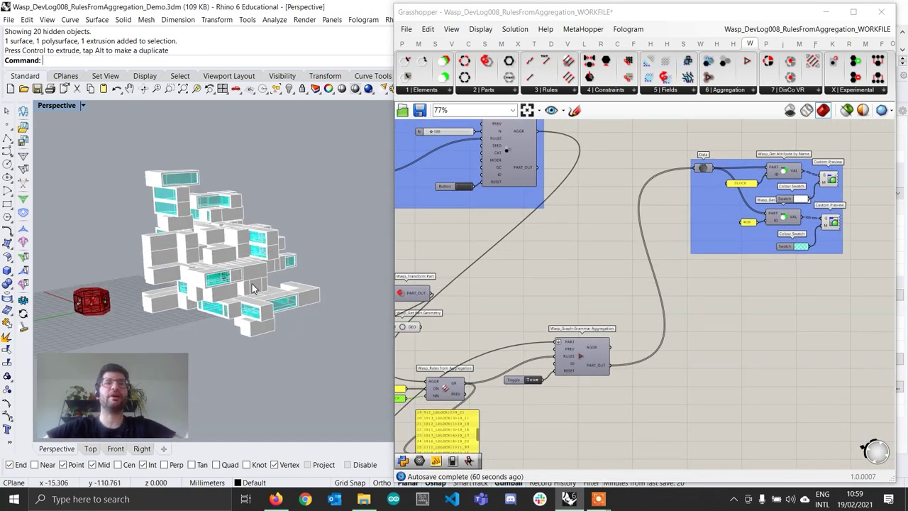
{"action": "scroll", "coordinate": [253, 287], "scroll_direction": "up", "scroll_amount": 2}
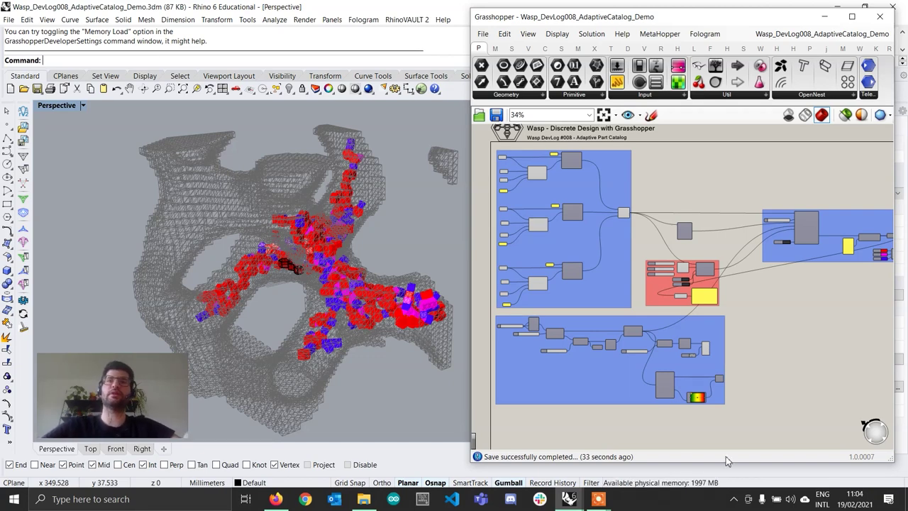
Examine the part catalog component in the red group and read the description of its LIM input
{"action": "scroll", "coordinate": [691, 348], "scroll_direction": "up", "scroll_amount": 5}
{"action": "right_click_drag", "start_coordinate": [696, 192], "coordinate": [724, 330]}
{"action": "scroll", "coordinate": [715, 293], "scroll_direction": "up", "scroll_amount": 3}
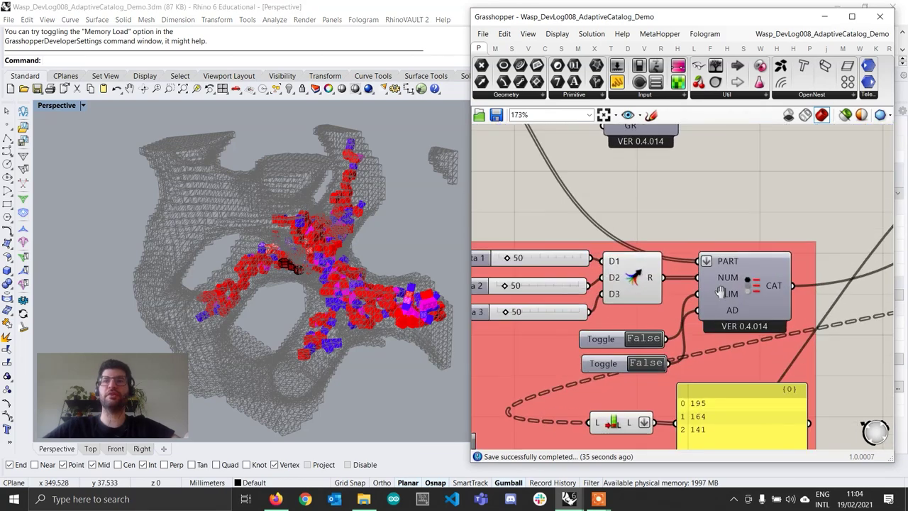
{"action": "scroll", "coordinate": [715, 291], "scroll_direction": "down", "scroll_amount": 1}
{"action": "right_click_drag", "start_coordinate": [715, 291], "coordinate": [741, 225]}
{"action": "mouse_move", "coordinate": [742, 225]}
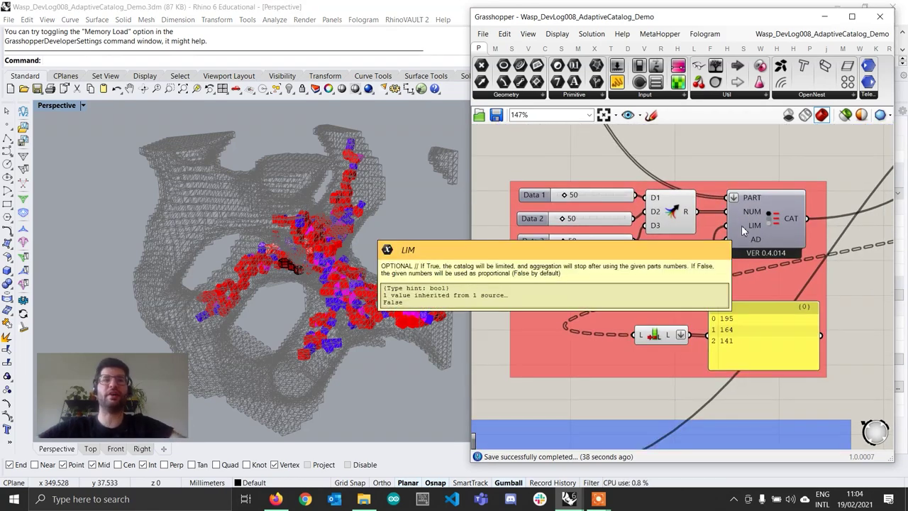
{"action": "scroll", "coordinate": [827, 294], "scroll_direction": "down", "scroll_amount": 4}
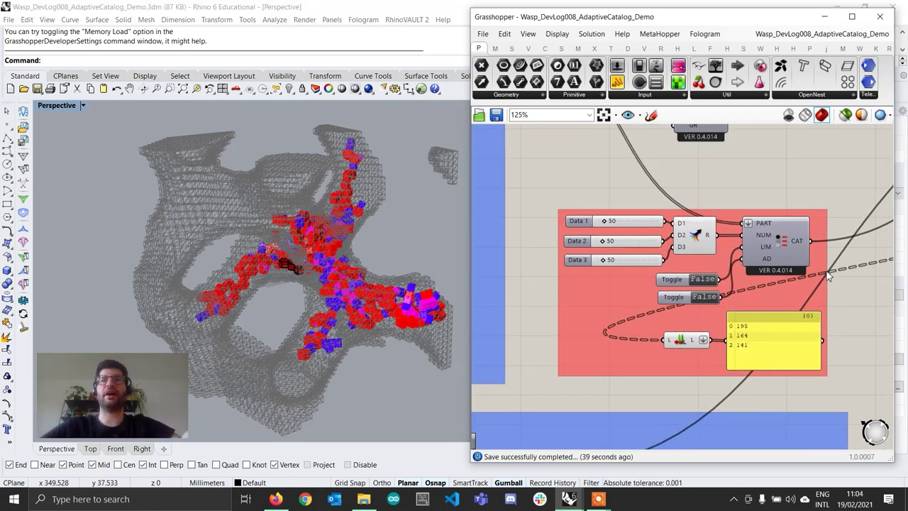
Inspect the three-part aggregation inside the voxel field from several angles, alongside the catalog and aggregation groups
{"action": "right_click_drag", "start_coordinate": [319, 251], "coordinate": [401, 244]}
{"action": "scroll", "coordinate": [881, 301], "scroll_direction": "down", "scroll_amount": 4}
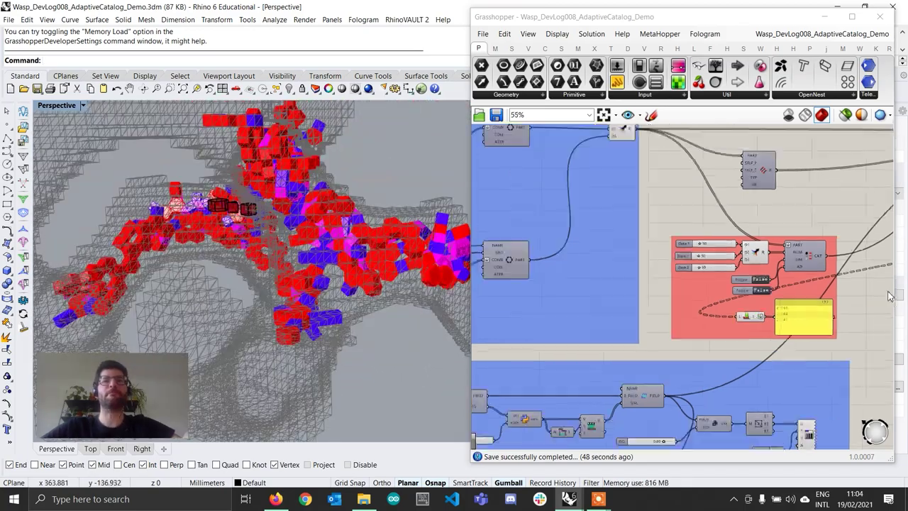
{"action": "right_click_drag", "start_coordinate": [870, 294], "coordinate": [677, 307]}
{"action": "scroll", "coordinate": [817, 261], "scroll_direction": "up", "scroll_amount": 4}
{"action": "scroll", "coordinate": [698, 230], "scroll_direction": "down", "scroll_amount": 2}
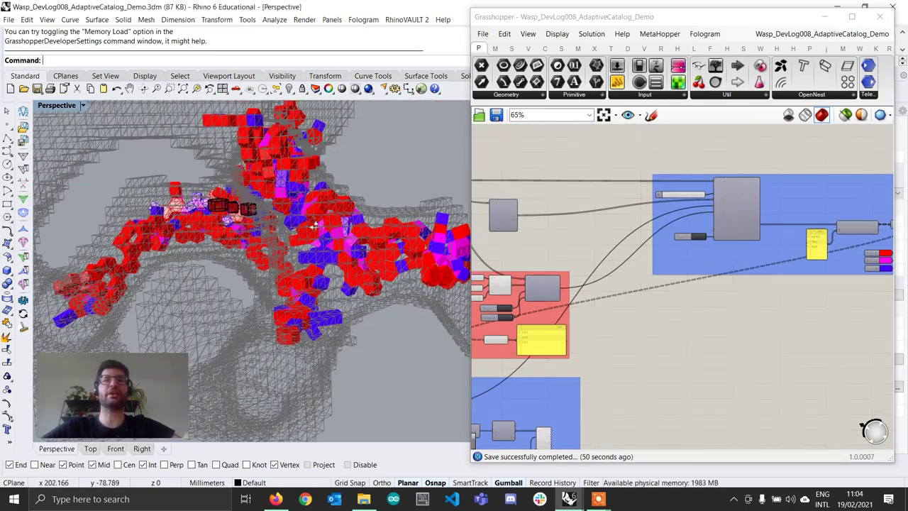
{"action": "scroll", "coordinate": [314, 199], "scroll_direction": "down", "scroll_amount": 5}
{"action": "right_click_drag", "start_coordinate": [315, 199], "coordinate": [292, 234]}
{"action": "scroll", "coordinate": [293, 235], "scroll_direction": "up", "scroll_amount": 5}
{"action": "scroll", "coordinate": [253, 168], "scroll_direction": "down", "scroll_amount": 6}
{"action": "right_click_drag", "start_coordinate": [253, 168], "coordinate": [281, 235]}
{"action": "scroll", "coordinate": [282, 235], "scroll_direction": "up", "scroll_amount": 3}
{"action": "right_click_drag", "start_coordinate": [581, 305], "coordinate": [728, 276]}
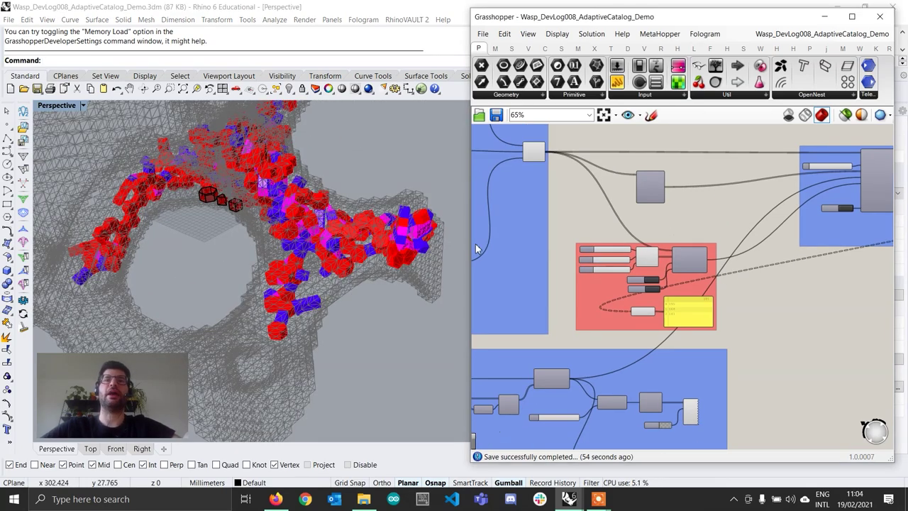
Examine the part-number sliders, the LIM and AD toggles and the part-count panel around the catalog component
{"action": "scroll", "coordinate": [629, 274], "scroll_direction": "up", "scroll_amount": 5}
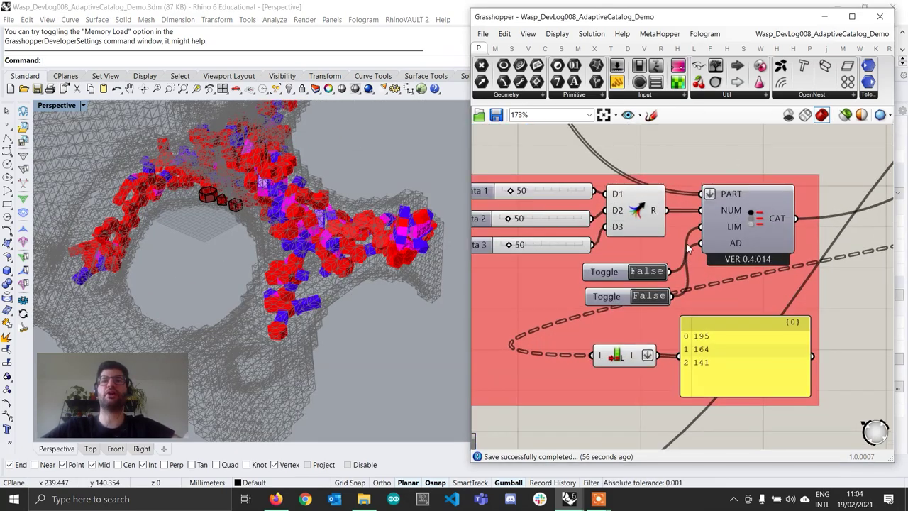
{"action": "right_click_drag", "start_coordinate": [661, 285], "coordinate": [627, 258]}
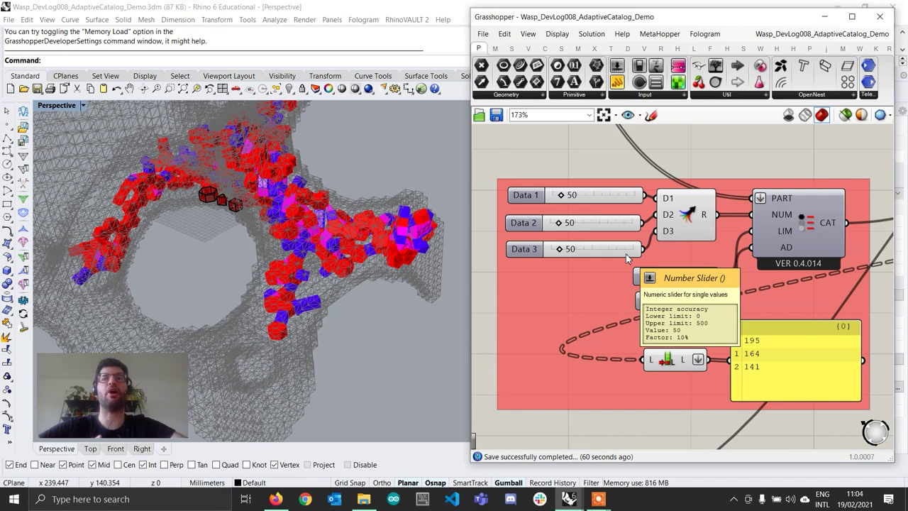
{"action": "scroll", "coordinate": [728, 230], "scroll_direction": "down", "scroll_amount": 1}
{"action": "right_click_drag", "start_coordinate": [773, 248], "coordinate": [664, 281]}
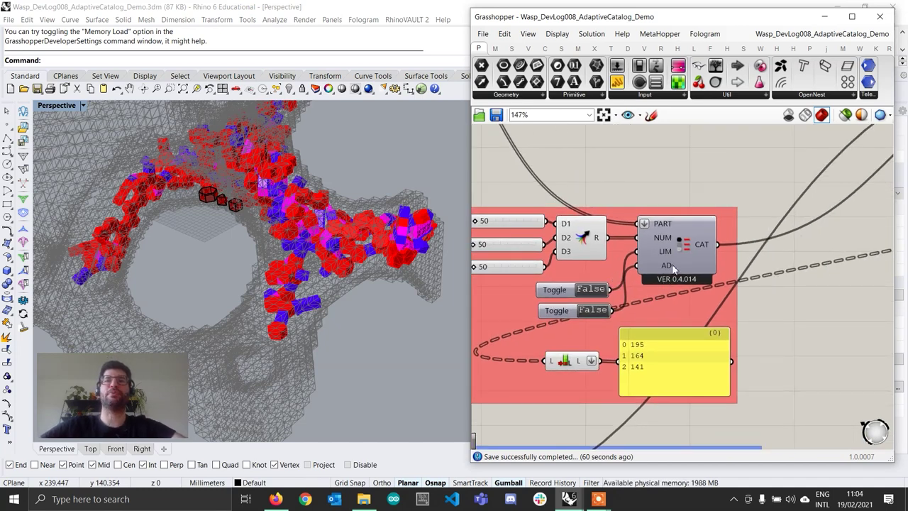
{"action": "right_click_drag", "start_coordinate": [485, 257], "coordinate": [533, 274]}
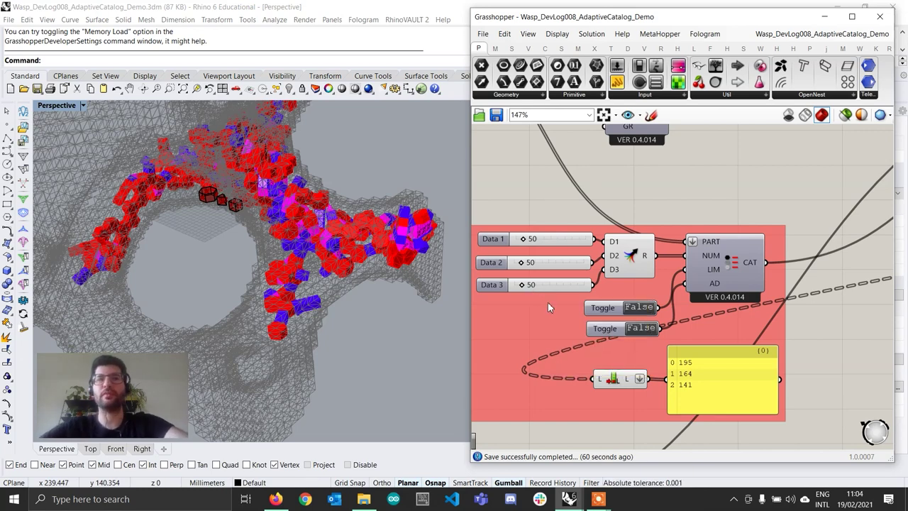
{"action": "scroll", "coordinate": [614, 305], "scroll_direction": "down", "scroll_amount": 2}
{"action": "scroll", "coordinate": [717, 316], "scroll_direction": "up", "scroll_amount": 2}
{"action": "scroll", "coordinate": [718, 317], "scroll_direction": "up", "scroll_amount": 1}
{"action": "right_click_drag", "start_coordinate": [656, 268], "coordinate": [744, 271]}
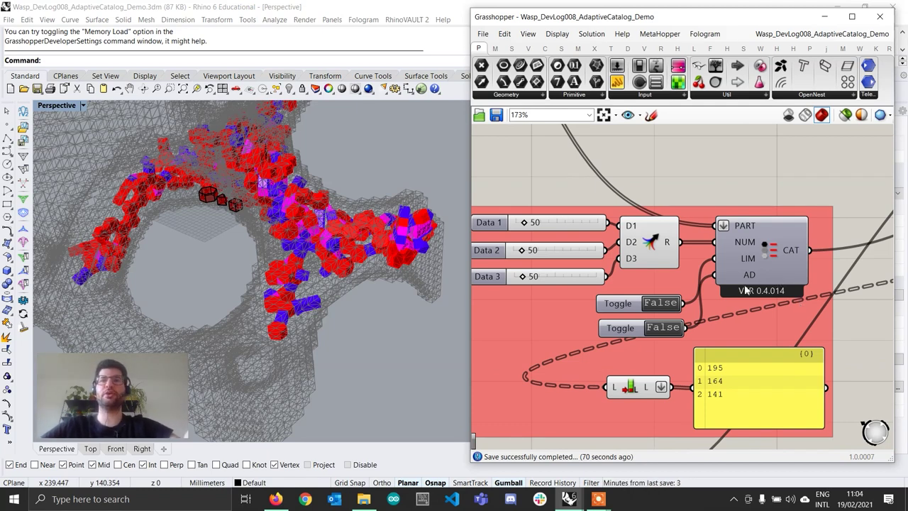
{"action": "mouse_move", "coordinate": [749, 282]}
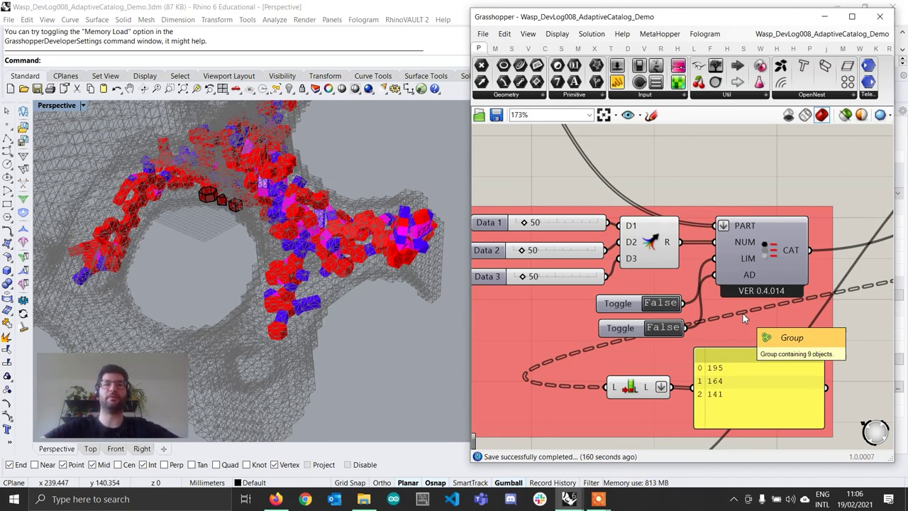
Set the catalog's part-number sliders to 100 for Data 1, 20 for Data 2 and 20 for Data 3
{"action": "right_click_drag", "start_coordinate": [642, 308], "coordinate": [692, 317]}
{"action": "double_click", "coordinate": [611, 236]}
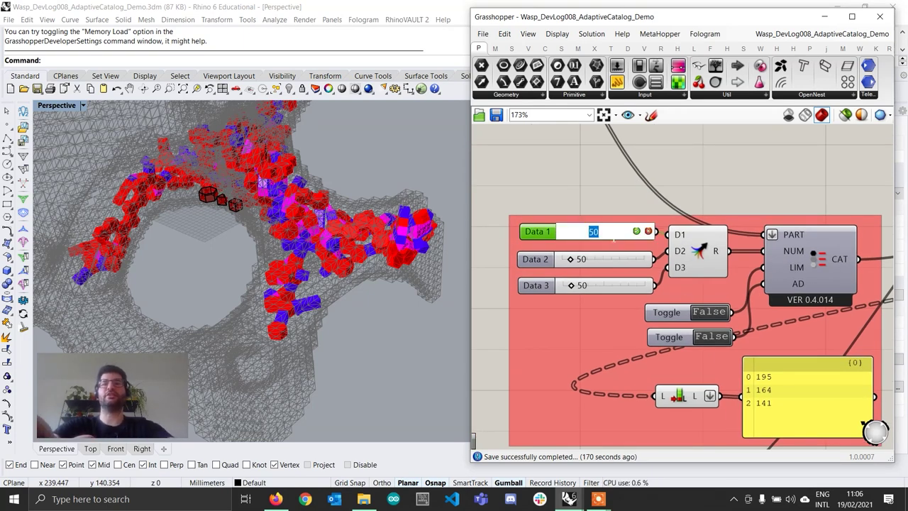
{"action": "type", "text": "100"}
{"action": "key", "text": "Return"}
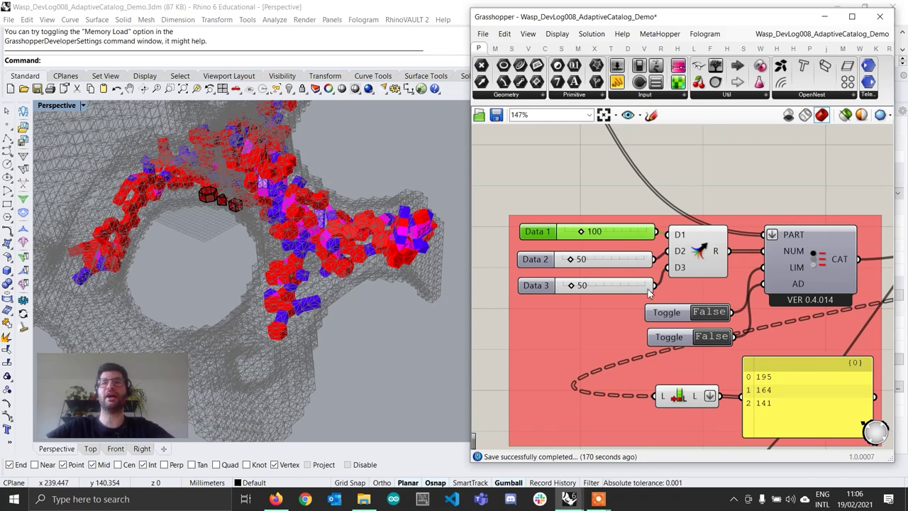
{"action": "scroll", "coordinate": [650, 286], "scroll_direction": "down", "scroll_amount": 2}
{"action": "scroll", "coordinate": [619, 276], "scroll_direction": "up", "scroll_amount": 3}
{"action": "double_click", "coordinate": [600, 261]}
{"action": "type", "text": "20"}
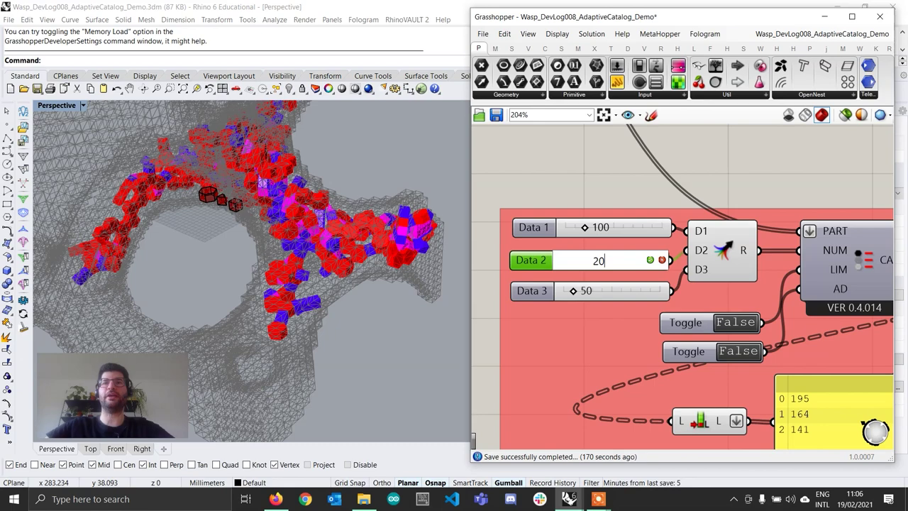
{"action": "key", "text": "Return"}
{"action": "double_click", "coordinate": [603, 292]}
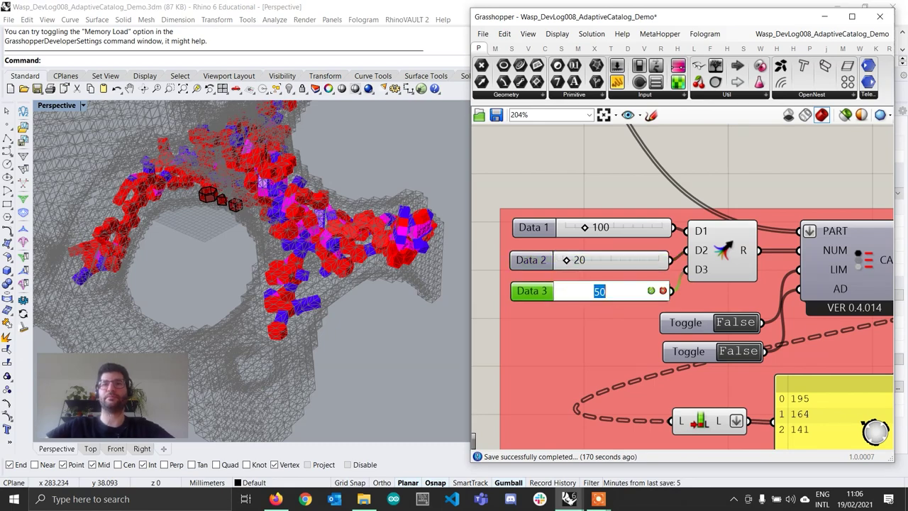
{"action": "type", "text": "20"}
{"action": "key", "text": "Return"}
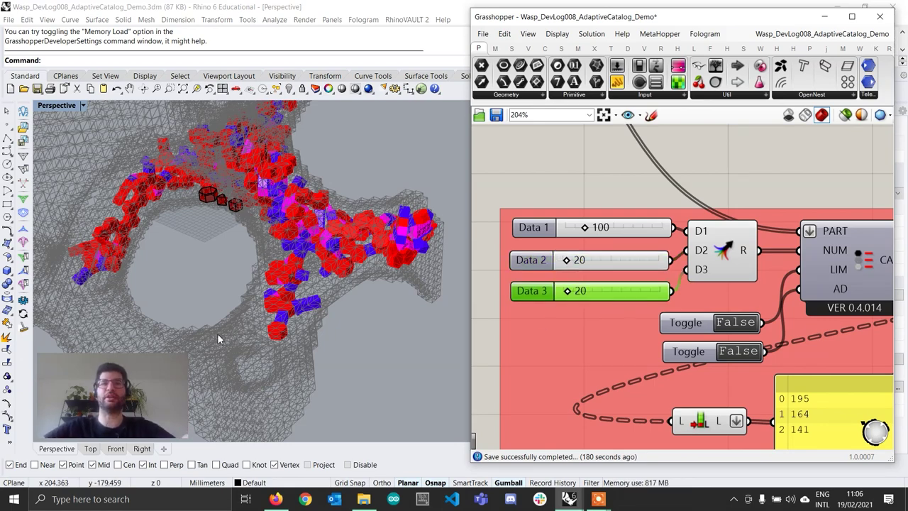
Reset the aggregation so it is regenerated with the new catalog proportions
{"action": "scroll", "coordinate": [341, 296], "scroll_direction": "up", "scroll_amount": 3}
{"action": "right_click_drag", "start_coordinate": [304, 142], "coordinate": [219, 223], "text": "shift"}
{"action": "scroll", "coordinate": [219, 223], "scroll_direction": "up", "scroll_amount": 5}
{"action": "scroll", "coordinate": [266, 314], "scroll_direction": "down", "scroll_amount": 5}
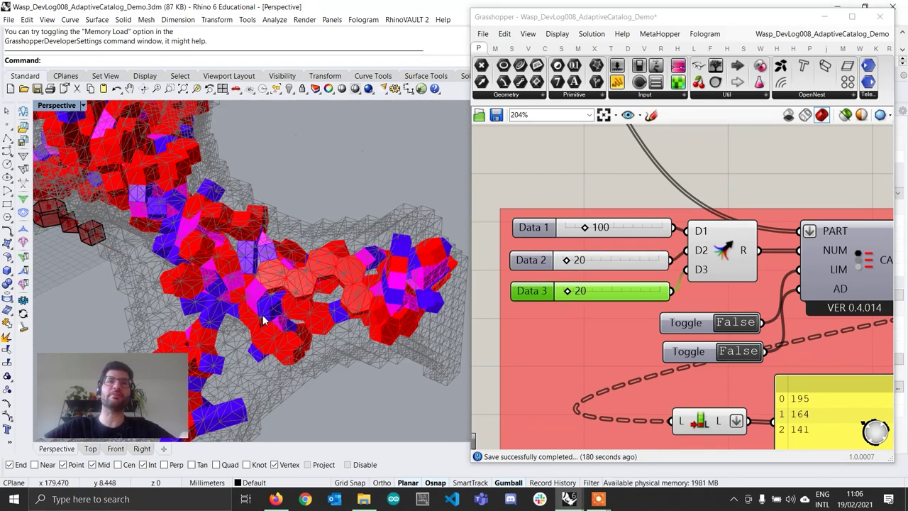
{"action": "scroll", "coordinate": [723, 331], "scroll_direction": "down", "scroll_amount": 5}
{"action": "right_click_drag", "start_coordinate": [723, 331], "coordinate": [649, 356]}
{"action": "scroll", "coordinate": [649, 357], "scroll_direction": "down", "scroll_amount": 2}
{"action": "scroll", "coordinate": [759, 344], "scroll_direction": "up", "scroll_amount": 4}
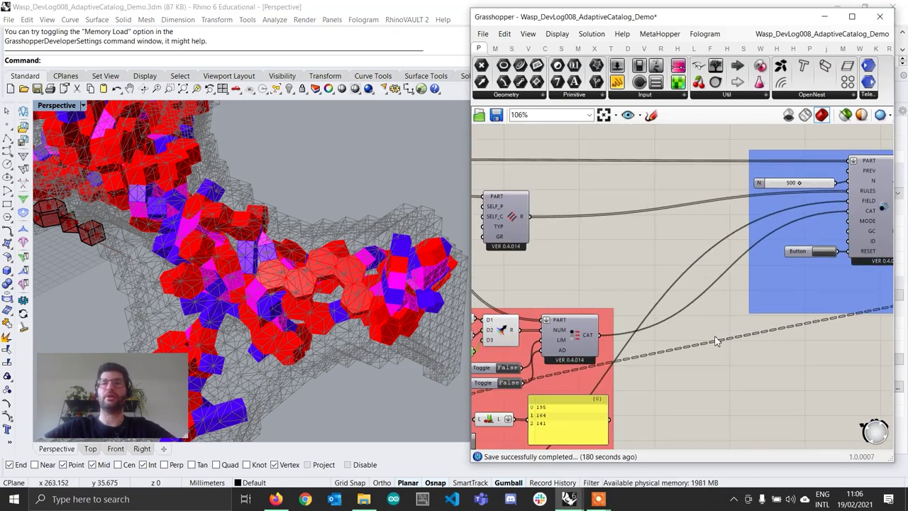
{"action": "scroll", "coordinate": [504, 404], "scroll_direction": "up", "scroll_amount": 1}
{"action": "right_click_drag", "start_coordinate": [504, 404], "coordinate": [619, 367]}
{"action": "scroll", "coordinate": [684, 295], "scroll_direction": "down", "scroll_amount": 3}
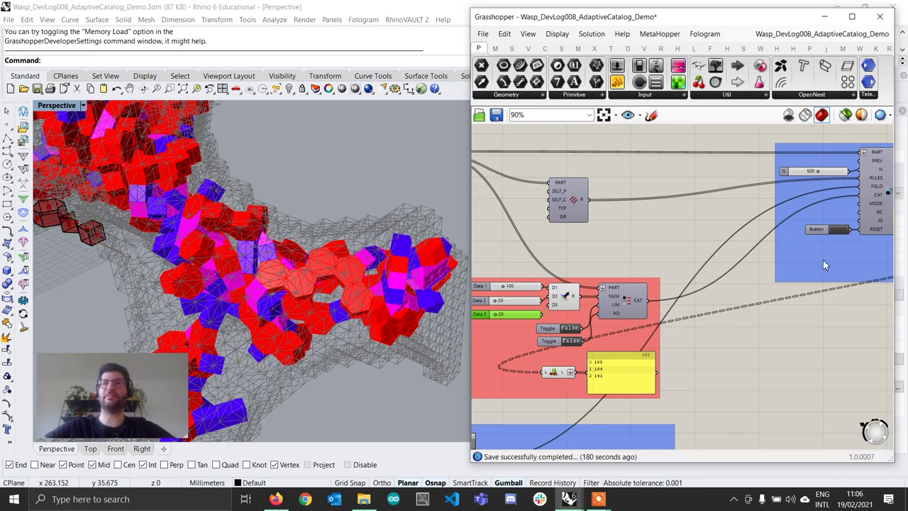
{"action": "left_click", "coordinate": [832, 229]}
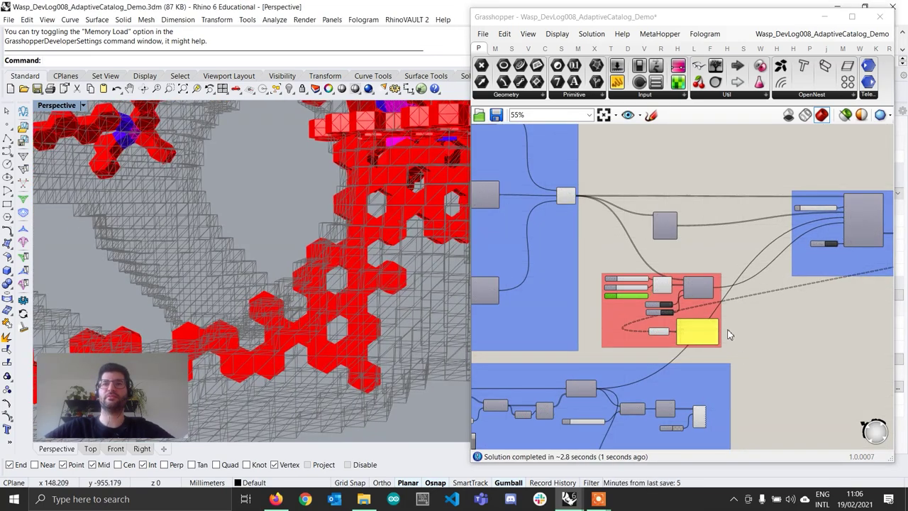
Compare the used part counts with the catalog proportions and inspect the regenerated aggregation from several angles
{"action": "scroll", "coordinate": [581, 404], "scroll_direction": "up", "scroll_amount": 5}
{"action": "right_click_drag", "start_coordinate": [665, 296], "coordinate": [772, 301]}
{"action": "scroll", "coordinate": [772, 301], "scroll_direction": "down", "scroll_amount": 3}
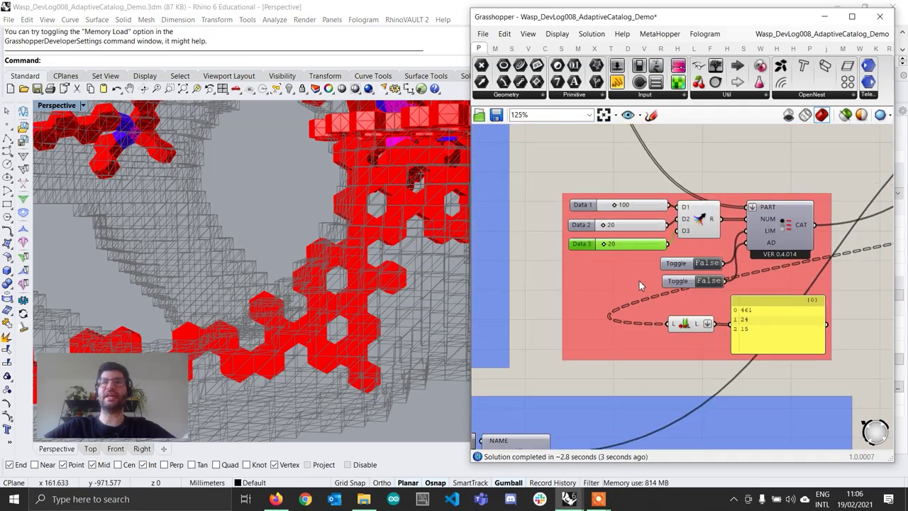
{"action": "right_click_drag", "start_coordinate": [397, 284], "coordinate": [254, 135]}
{"action": "scroll", "coordinate": [346, 227], "scroll_direction": "down", "scroll_amount": 4}
{"action": "scroll", "coordinate": [777, 339], "scroll_direction": "up", "scroll_amount": 3}
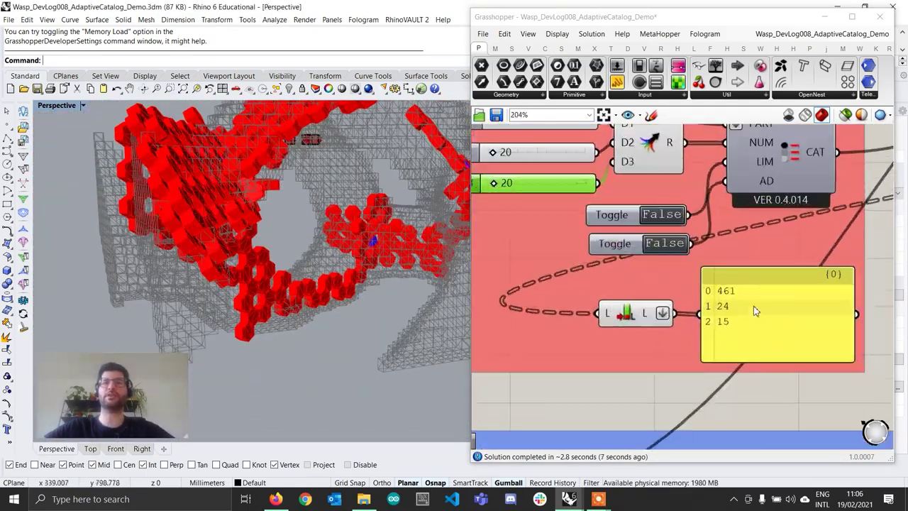
{"action": "scroll", "coordinate": [718, 307], "scroll_direction": "down", "scroll_amount": 1}
{"action": "right_click_drag", "start_coordinate": [724, 305], "coordinate": [722, 338]}
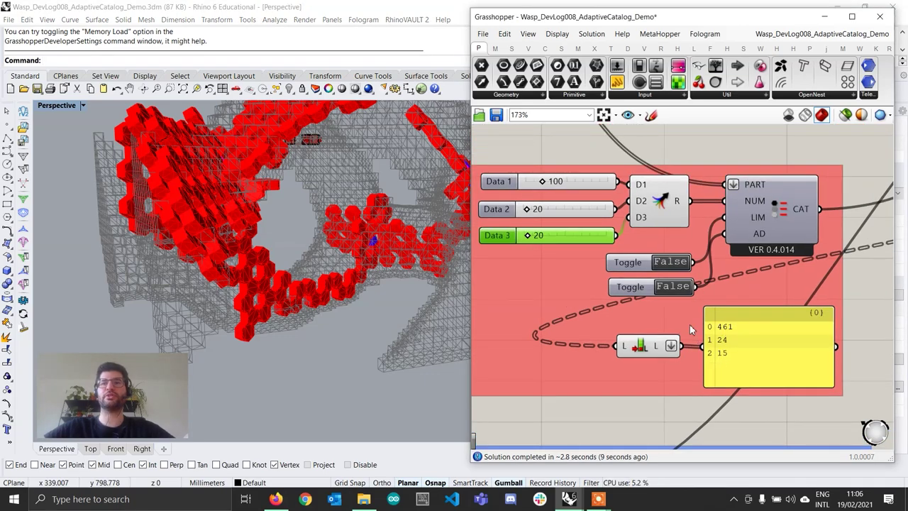
{"action": "right_click_drag", "start_coordinate": [406, 186], "coordinate": [426, 177]}
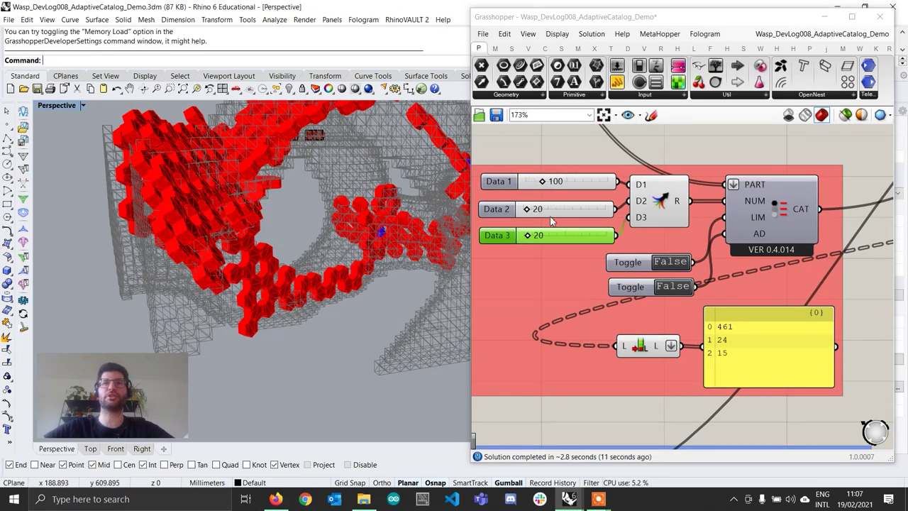
{"action": "right_click_drag", "start_coordinate": [425, 227], "coordinate": [328, 276]}
{"action": "scroll", "coordinate": [327, 270], "scroll_direction": "up", "scroll_amount": 2}
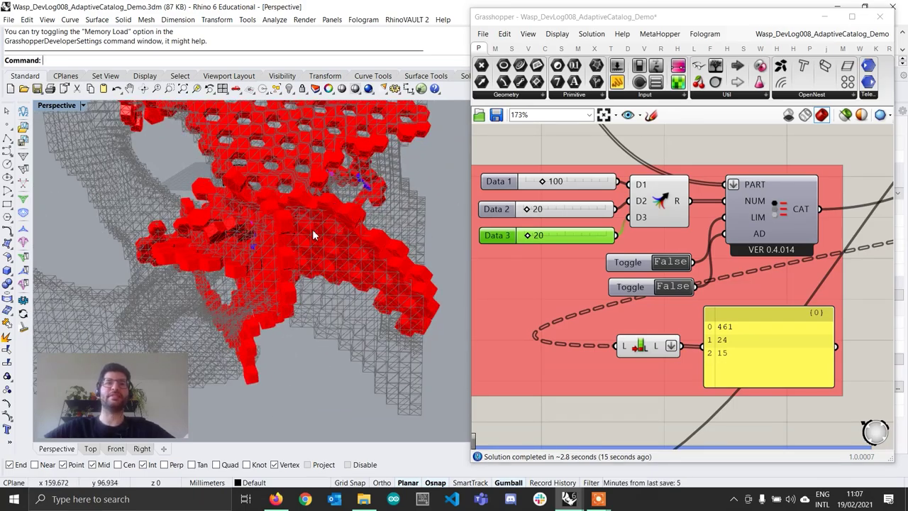
{"action": "right_click_drag", "start_coordinate": [319, 231], "coordinate": [274, 291]}
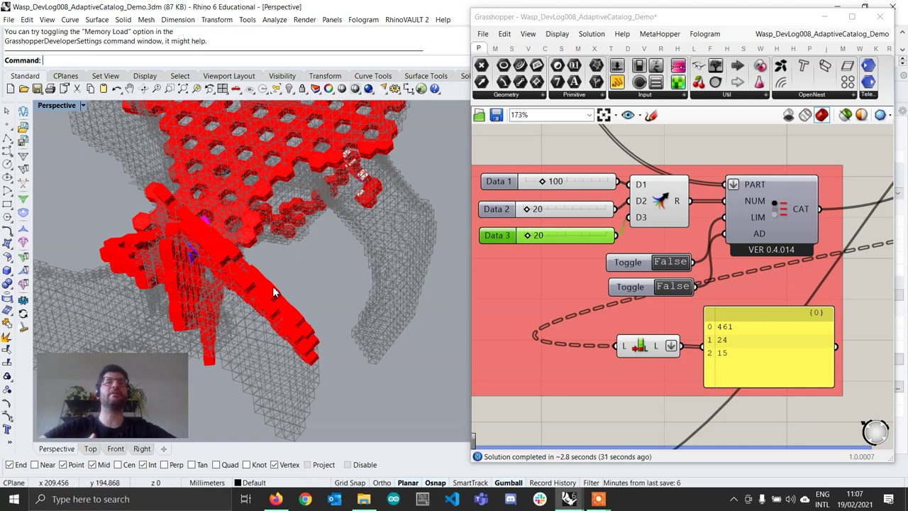
Set the toggle feeding the catalog's AD input to True and regenerate the aggregation
{"action": "left_click", "coordinate": [684, 293]}
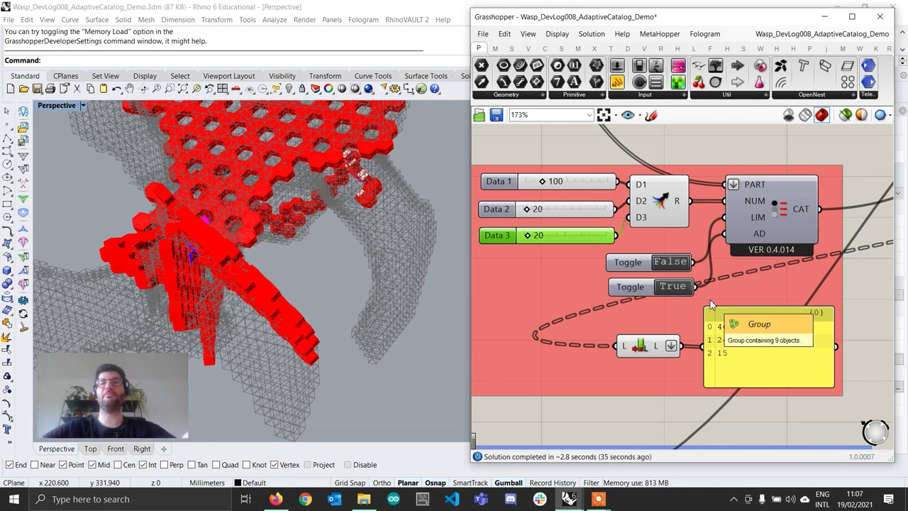
{"action": "scroll", "coordinate": [708, 299], "scroll_direction": "down", "scroll_amount": 5}
{"action": "scroll", "coordinate": [849, 232], "scroll_direction": "up", "scroll_amount": 3}
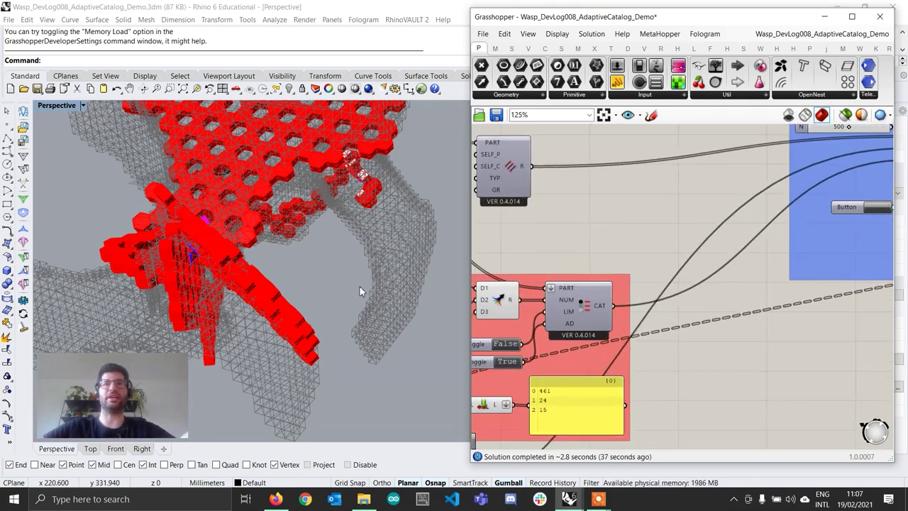
{"action": "right_click_drag", "start_coordinate": [303, 300], "coordinate": [350, 246]}
{"action": "scroll", "coordinate": [314, 307], "scroll_direction": "up", "scroll_amount": 4}
{"action": "scroll", "coordinate": [348, 230], "scroll_direction": "down", "scroll_amount": 4}
{"action": "scroll", "coordinate": [337, 276], "scroll_direction": "up", "scroll_amount": 5}
{"action": "scroll", "coordinate": [571, 417], "scroll_direction": "up", "scroll_amount": 1}
{"action": "right_click_drag", "start_coordinate": [572, 416], "coordinate": [705, 392]}
{"action": "scroll", "coordinate": [651, 380], "scroll_direction": "up", "scroll_amount": 1}
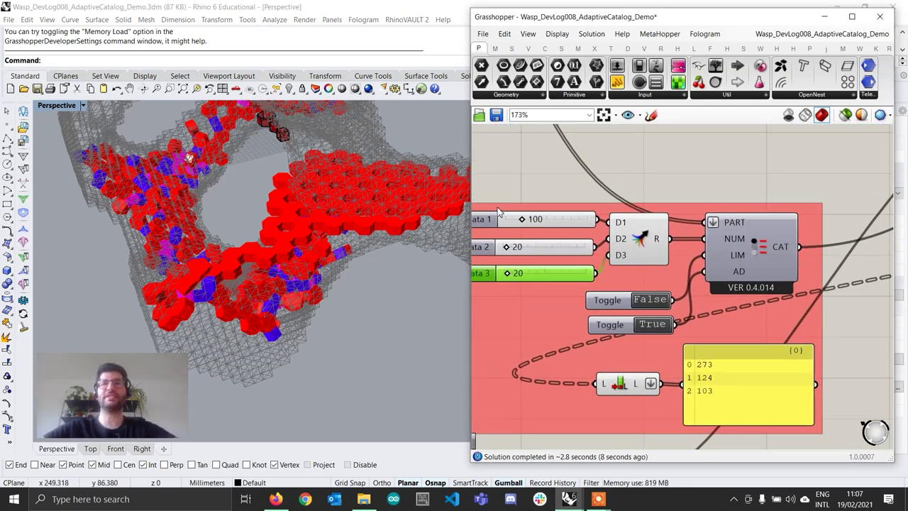
Reset the aggregation once more with the adaptive catalog enabled
{"action": "scroll", "coordinate": [508, 225], "scroll_direction": "down", "scroll_amount": 1}
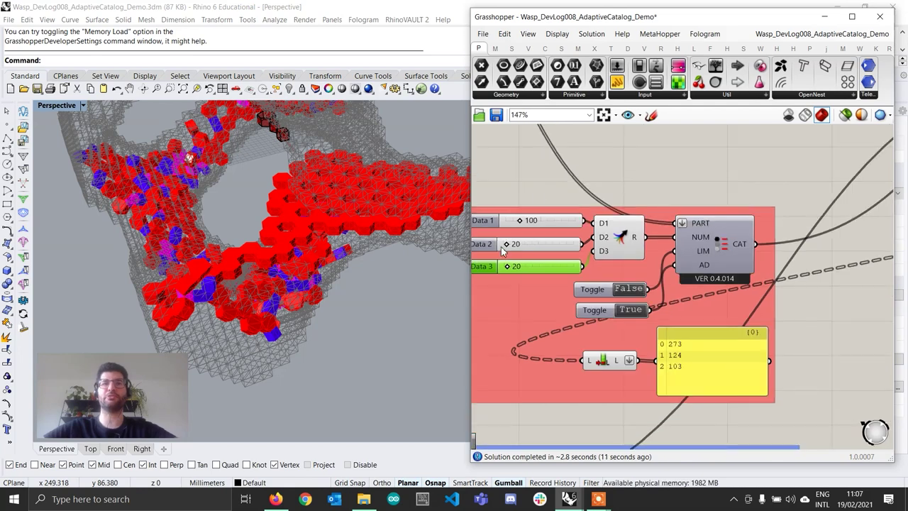
{"action": "scroll", "coordinate": [547, 255], "scroll_direction": "down", "scroll_amount": 1}
{"action": "right_click_drag", "start_coordinate": [704, 276], "coordinate": [584, 304]}
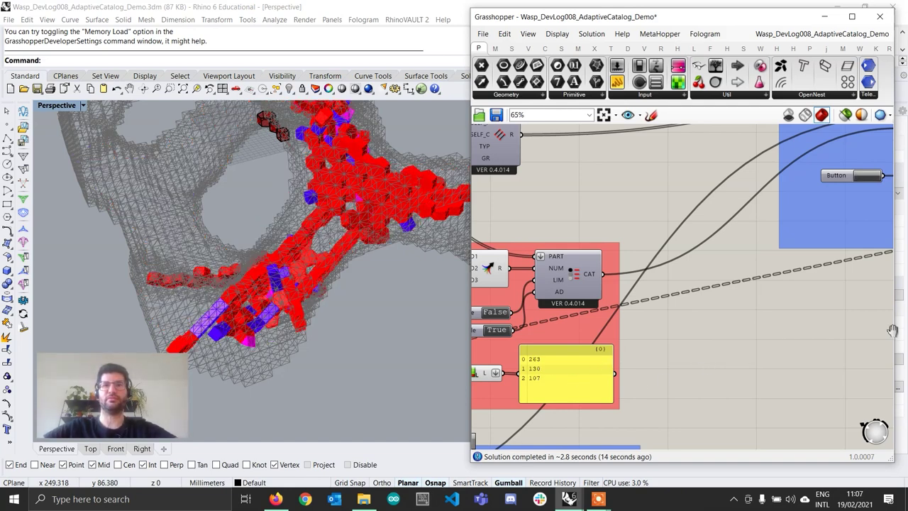
Inspect the adaptive aggregation in the viewport and compare its part counts with the 100, 20 and 20 proportions
{"action": "scroll", "coordinate": [892, 328], "scroll_direction": "down", "scroll_amount": 4}
{"action": "right_click_drag", "start_coordinate": [369, 269], "coordinate": [135, 333]}
{"action": "scroll", "coordinate": [686, 364], "scroll_direction": "up", "scroll_amount": 6}
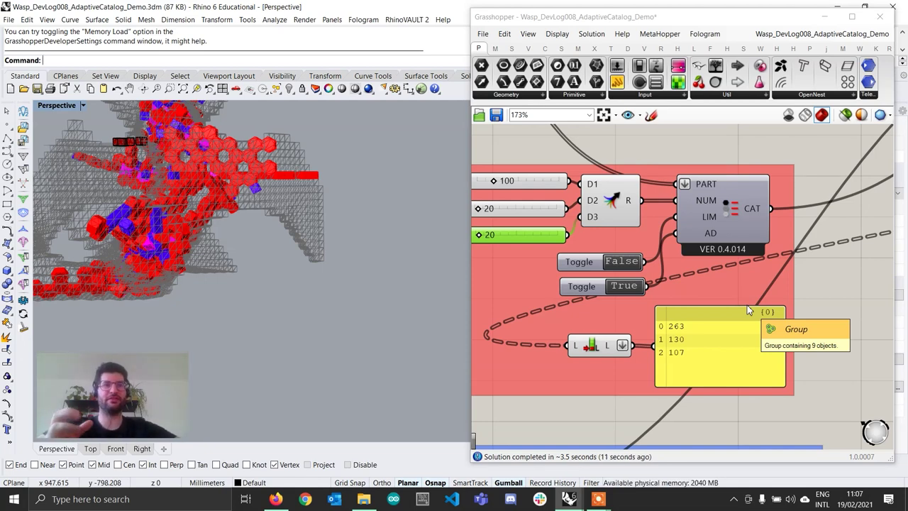
{"action": "scroll", "coordinate": [748, 311], "scroll_direction": "down", "scroll_amount": 3}
{"action": "scroll", "coordinate": [702, 320], "scroll_direction": "up", "scroll_amount": 5}
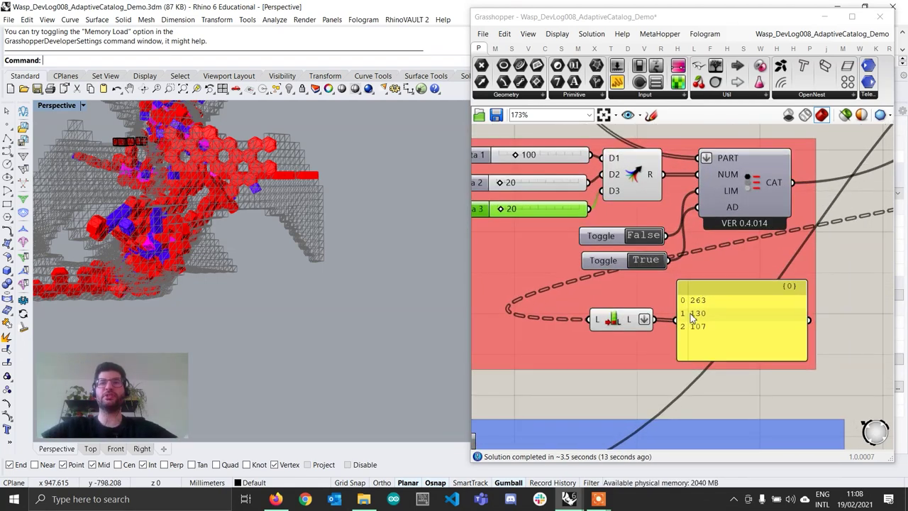
{"action": "scroll", "coordinate": [702, 321], "scroll_direction": "down", "scroll_amount": 4}
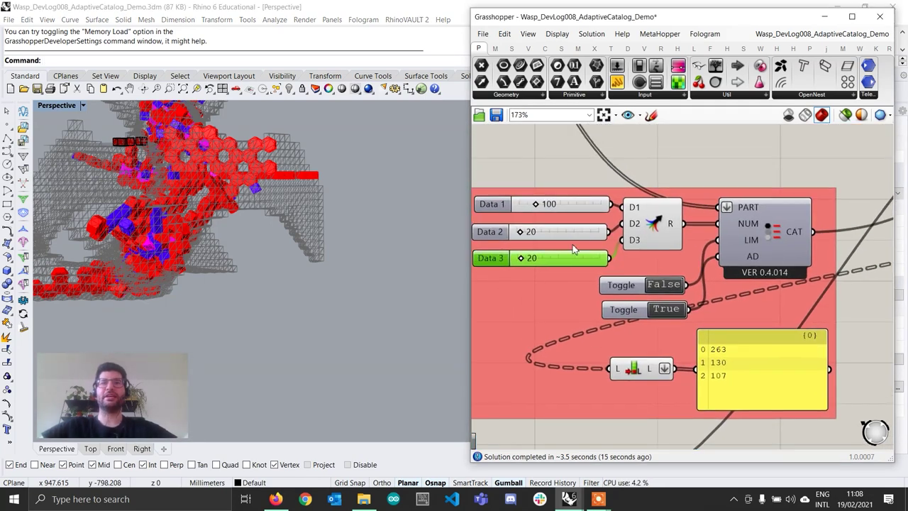
{"action": "scroll", "coordinate": [591, 258], "scroll_direction": "down", "scroll_amount": 2}
{"action": "scroll", "coordinate": [591, 258], "scroll_direction": "up", "scroll_amount": 4}
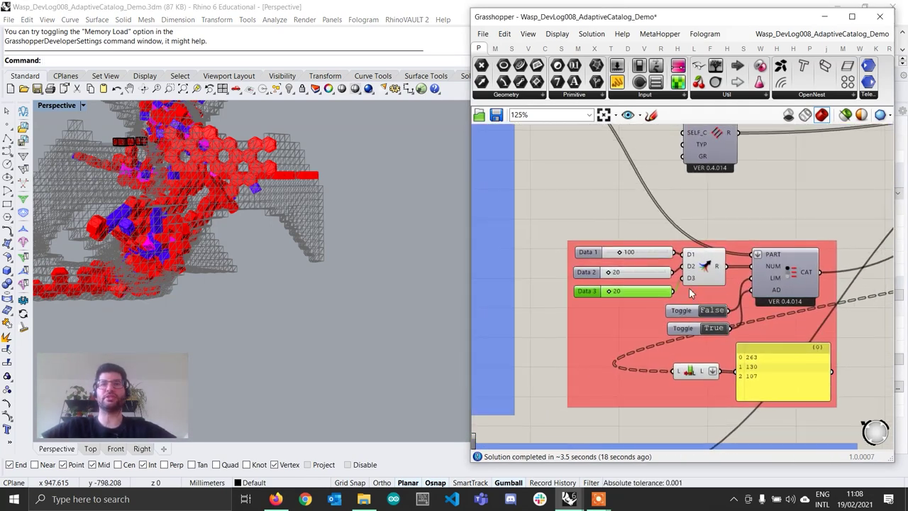